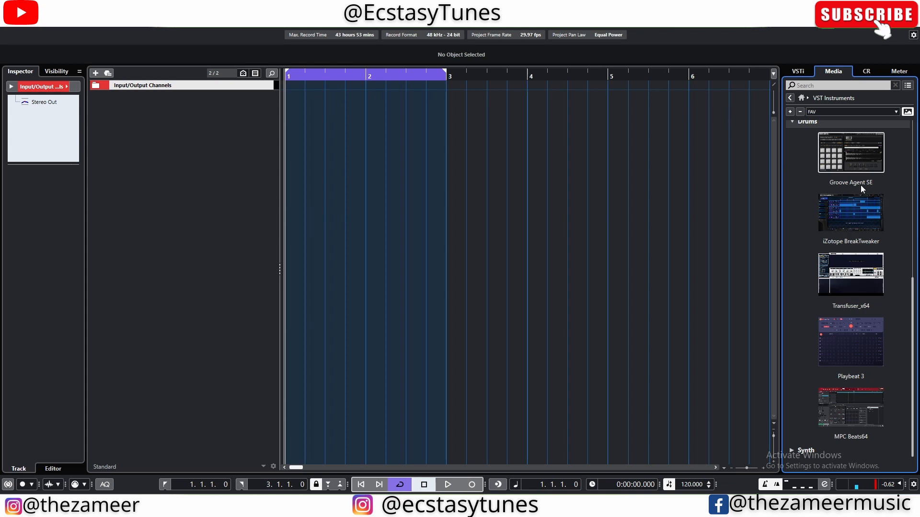
Step: Add a Groove Agent SE instrument track from the VST instrument list and close its plug-in window
left_click_drag(850, 166, 193, 129)
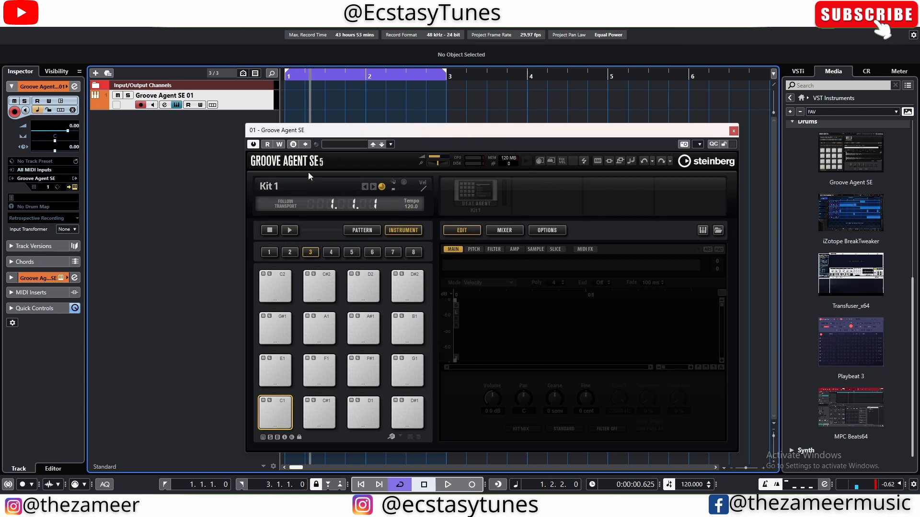
left_click(733, 131)
scroll(288, 127, "up", 2)
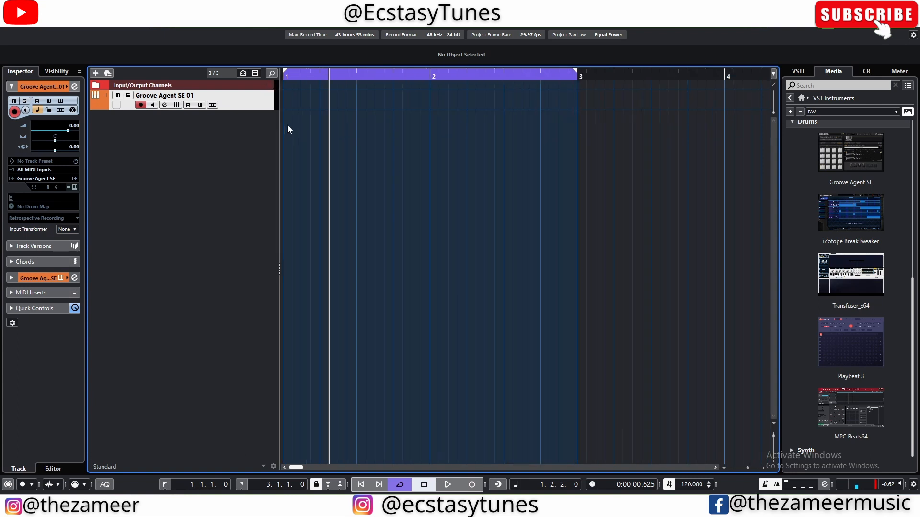
Step: Go back to the media home view and open the File Browser
scroll(287, 128, "down", 1)
left_click(799, 99)
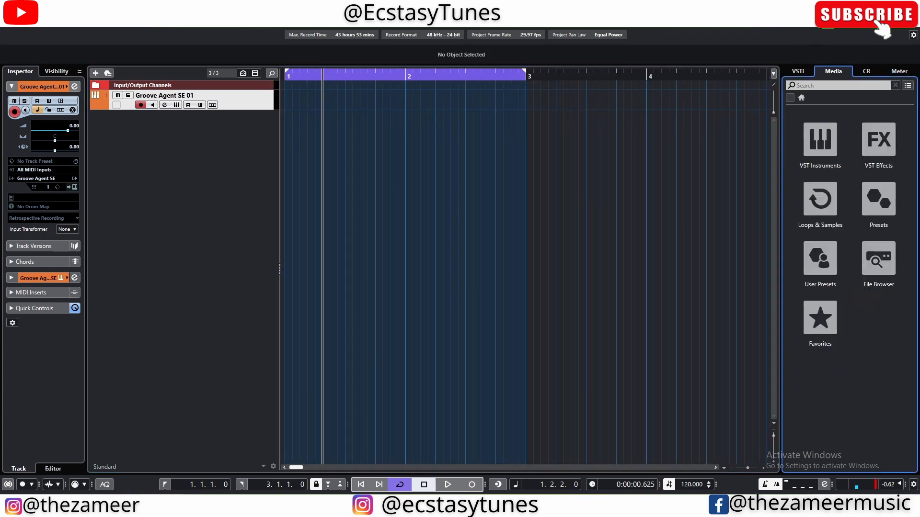
left_click(878, 270)
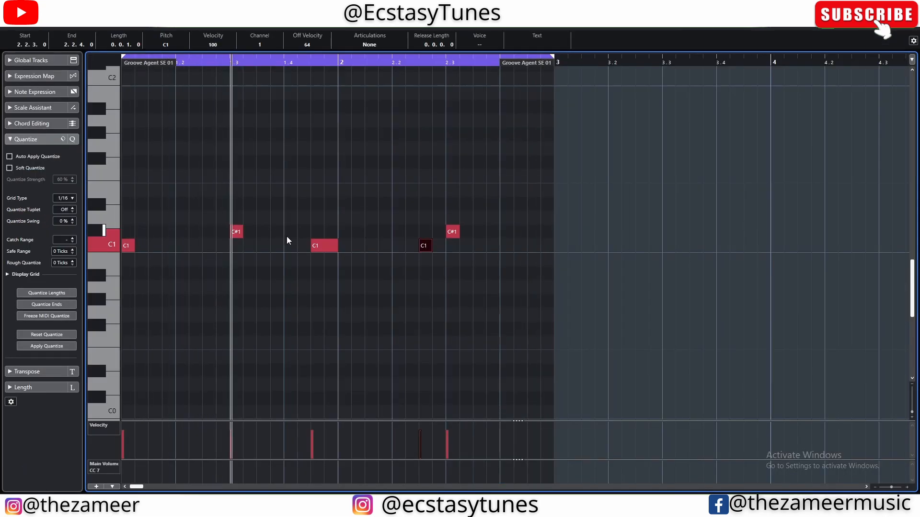
Step: Draw a sixteenth-length D1 note at 2.4.1 in the drum pattern, select it and play it back
left_click(505, 218)
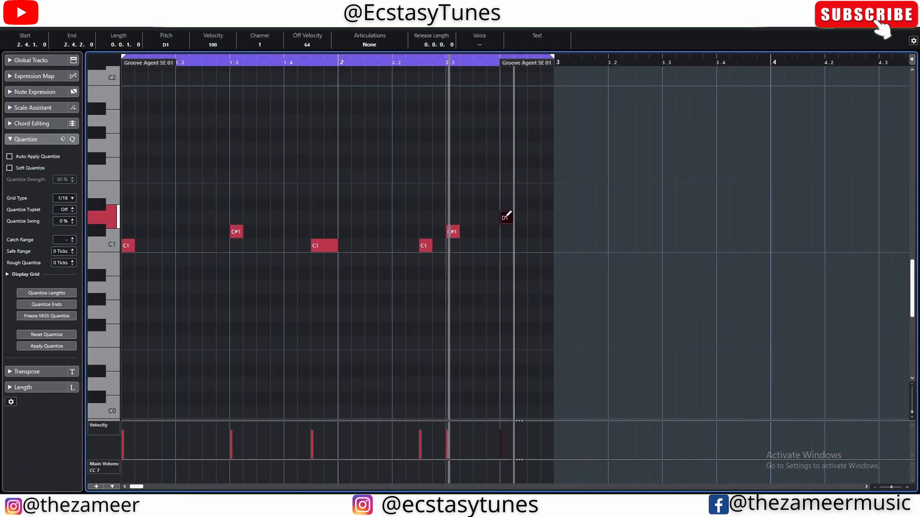
left_click_drag(557, 197, 481, 245)
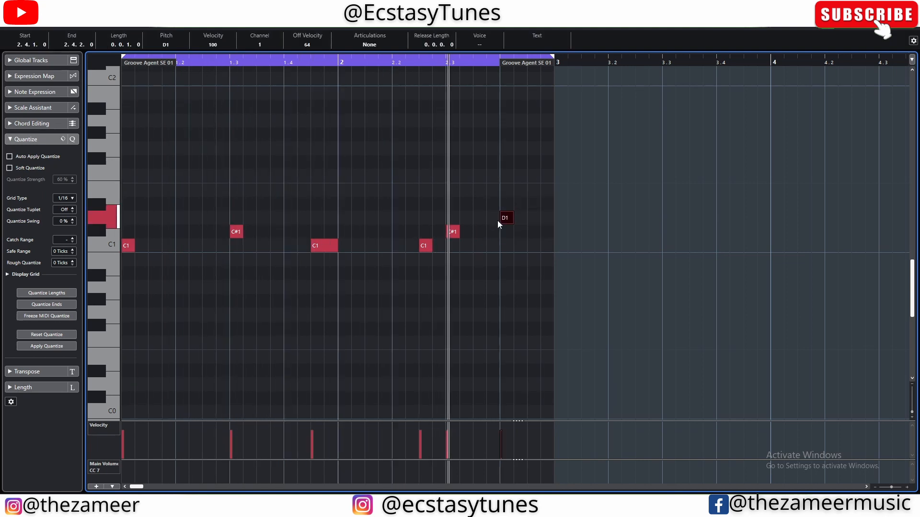
key("space")
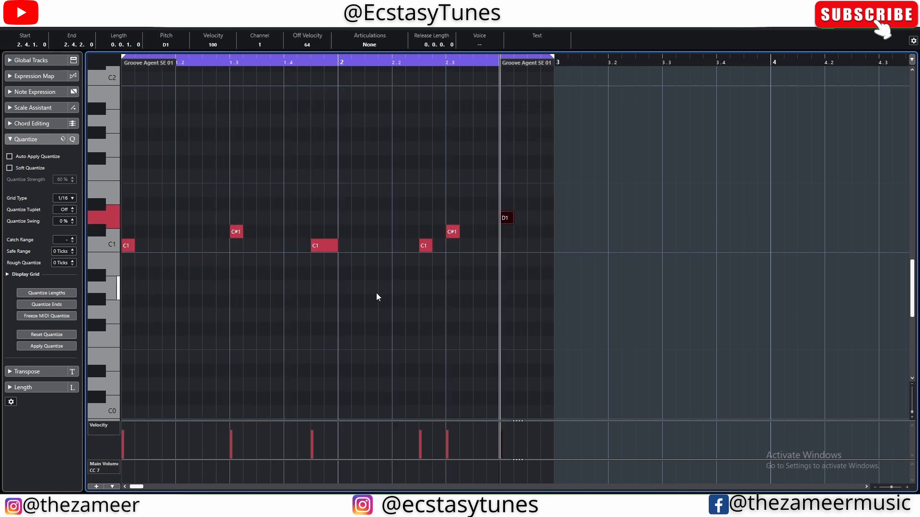
Step: Expand the Note Expression section for the drum part and clear the note selection
key("ctrl+a")
scroll(156, 293, "up", 2)
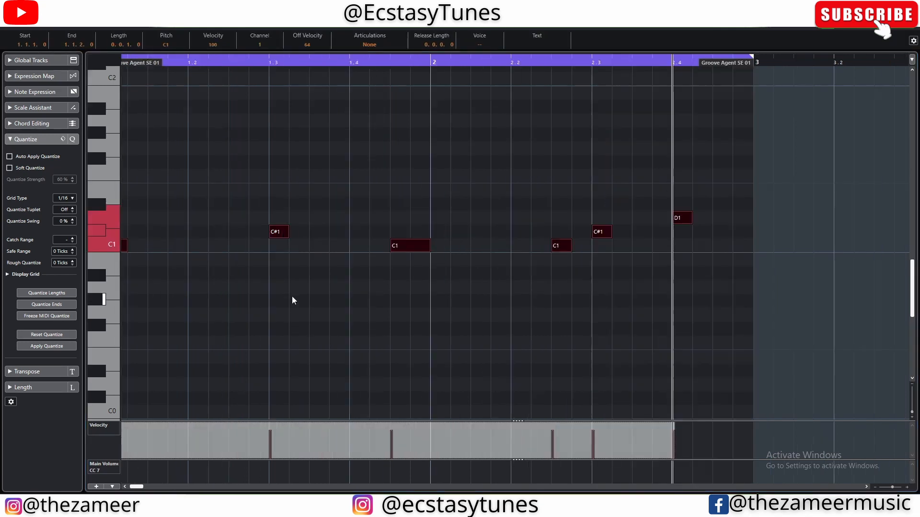
left_click(44, 92)
left_click(415, 318)
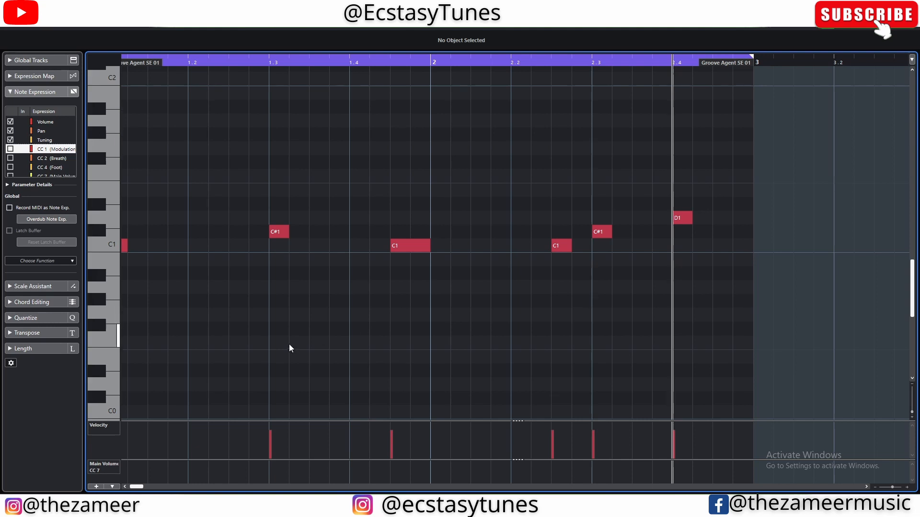
Step: Choose Tuning as the note expression parameter and open the expression editor of the C#1 note at 1.3
left_click(277, 232)
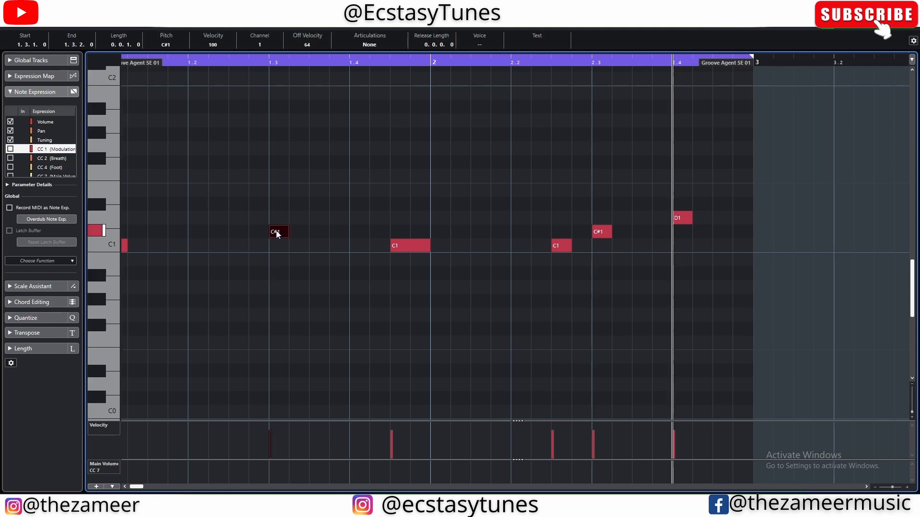
left_click_drag(280, 210, 261, 257)
key("alt+space")
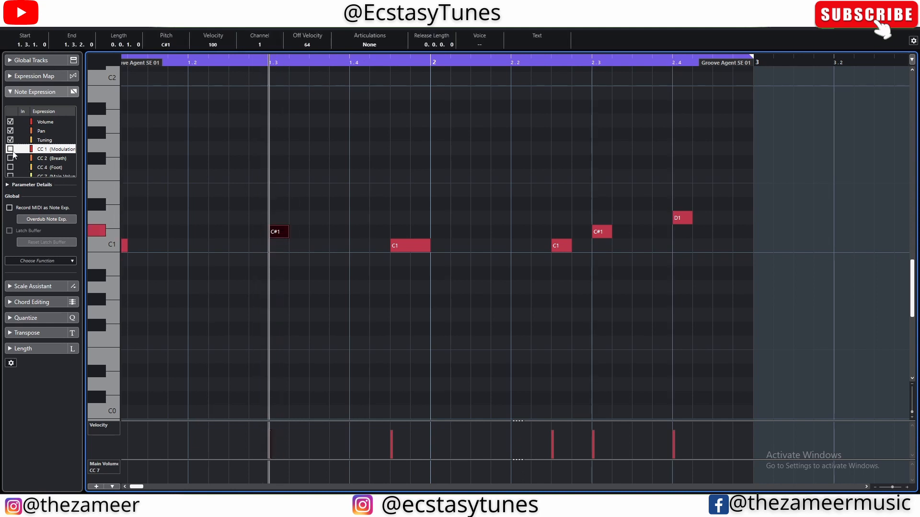
left_click(54, 141)
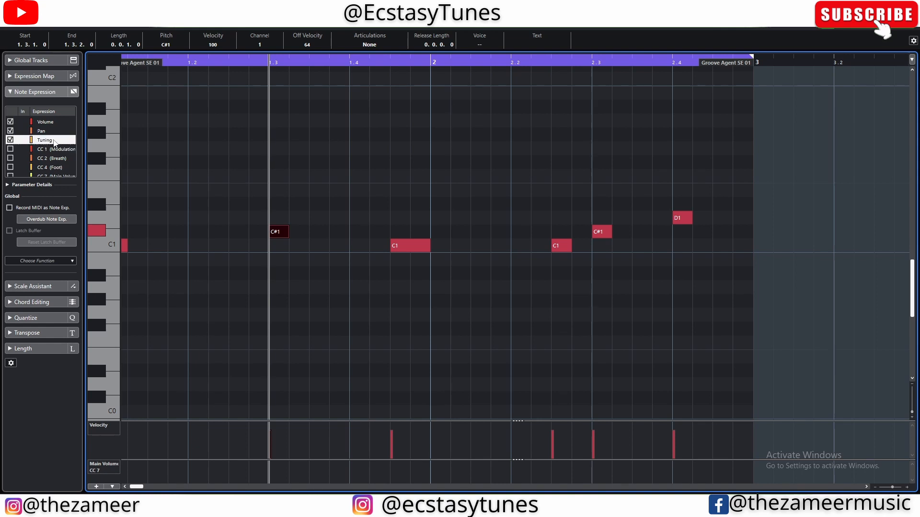
double_click(276, 234)
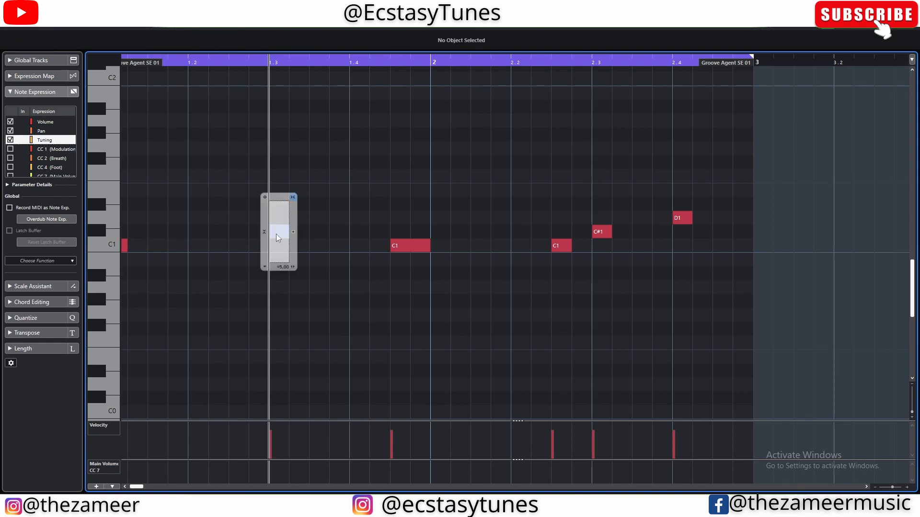
Step: Draw a wavy tuning curve across the full length of the C#1 note at 1.3
scroll(263, 252, "up", 6)
scroll(293, 239, "up", 2)
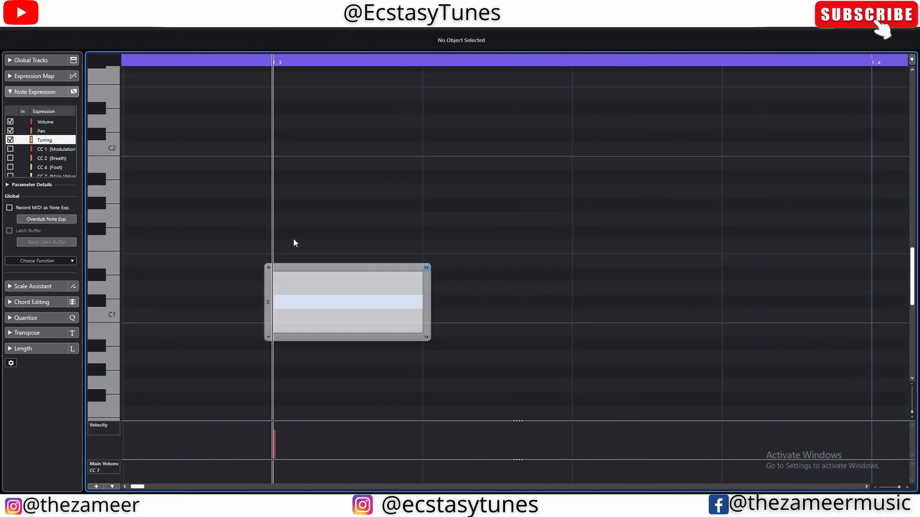
mouse_move(287, 296)
left_mouse_down()
mouse_move(311, 305)
mouse_move(279, 309)
mouse_move(280, 295)
mouse_move(308, 309)
mouse_move(345, 299)
mouse_move(421, 303)
left_mouse_up()
scroll(492, 179, "down", 3)
scroll(494, 182, "up", 2)
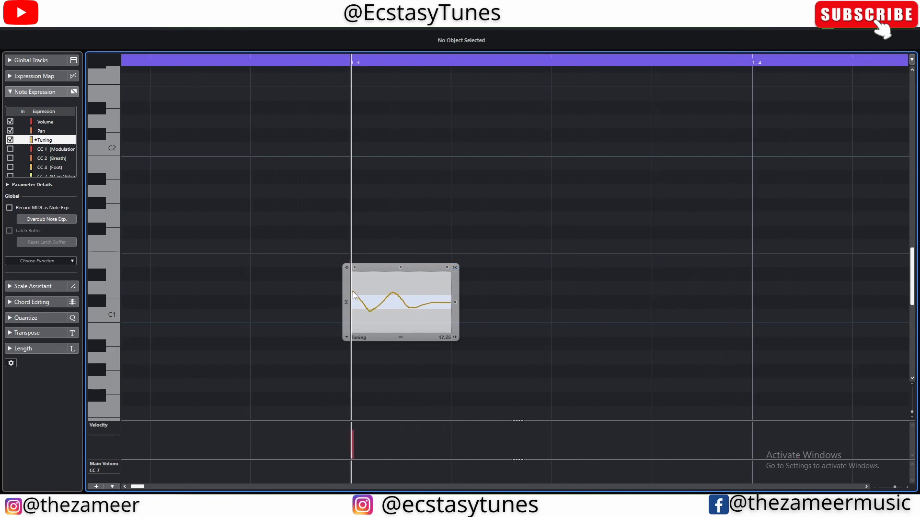
Step: Leave the note's expression editor and play back the pattern to hear the tuned C#1 note
scroll(556, 284, "down", 3)
key("space")
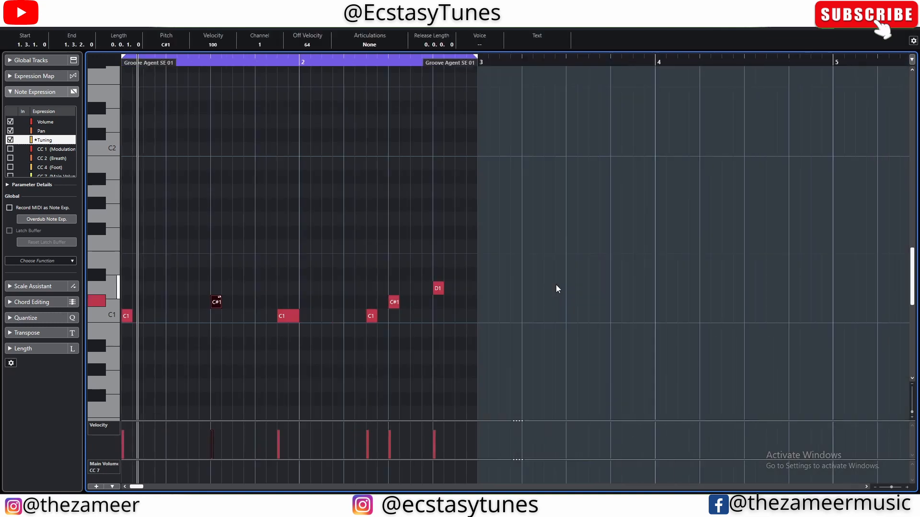
scroll(162, 339, "up", 2)
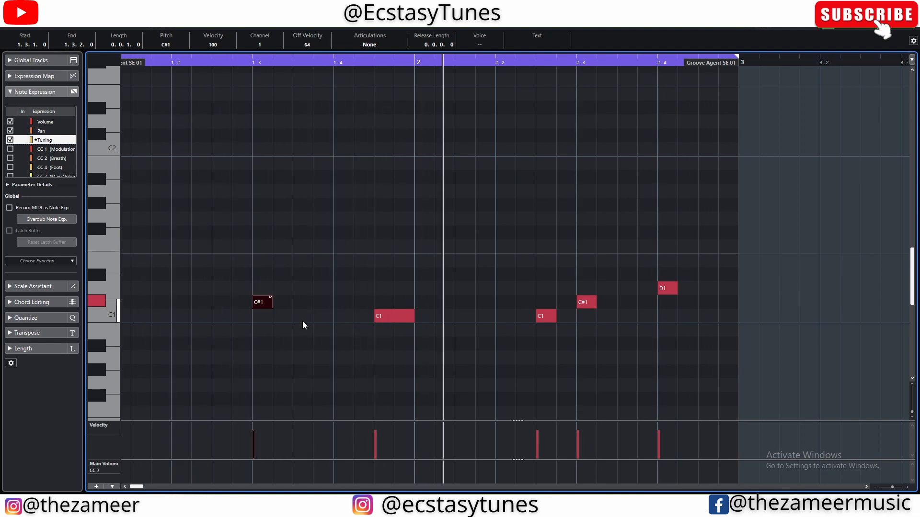
scroll(275, 320, "down", 2)
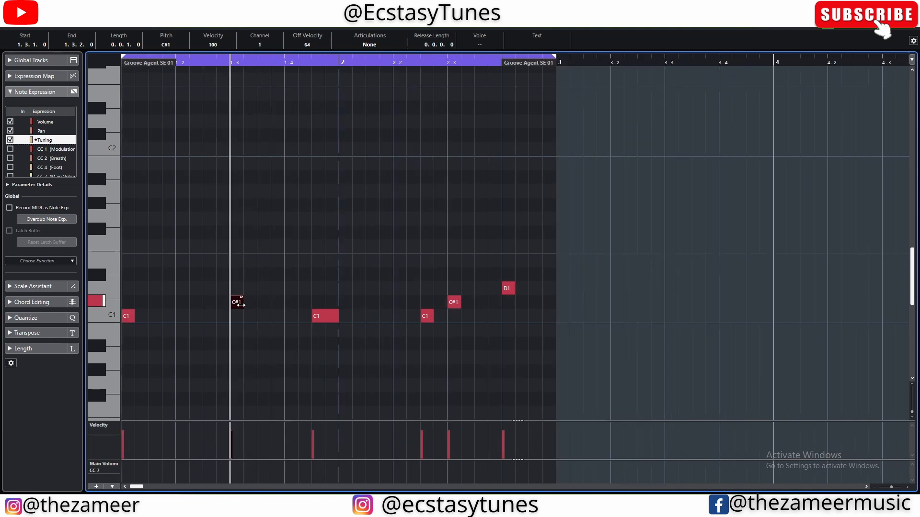
Step: Copy the tuned C#1 note from 1.3 to 2.1.3 on the same pitch and clear the selection
key("3")
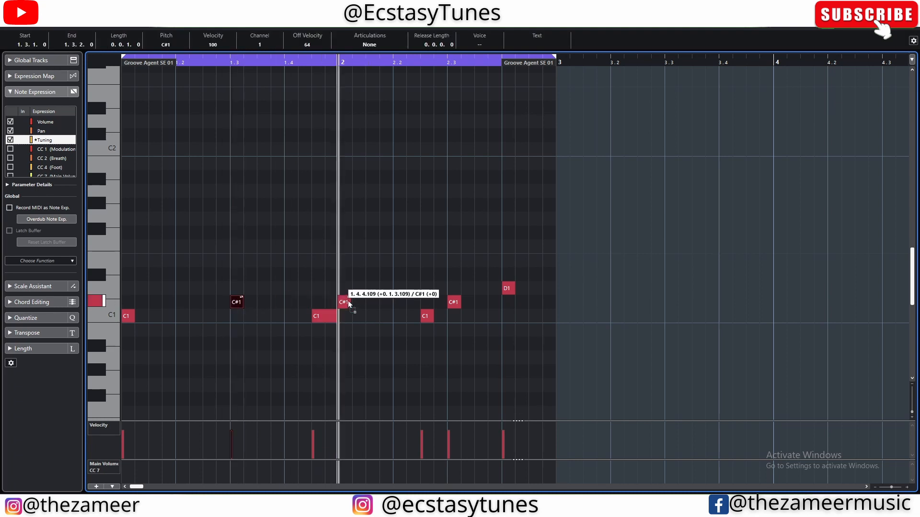
left_click_drag(378, 299, 377, 301)
left_click(381, 270)
scroll(245, 277, "up", 1)
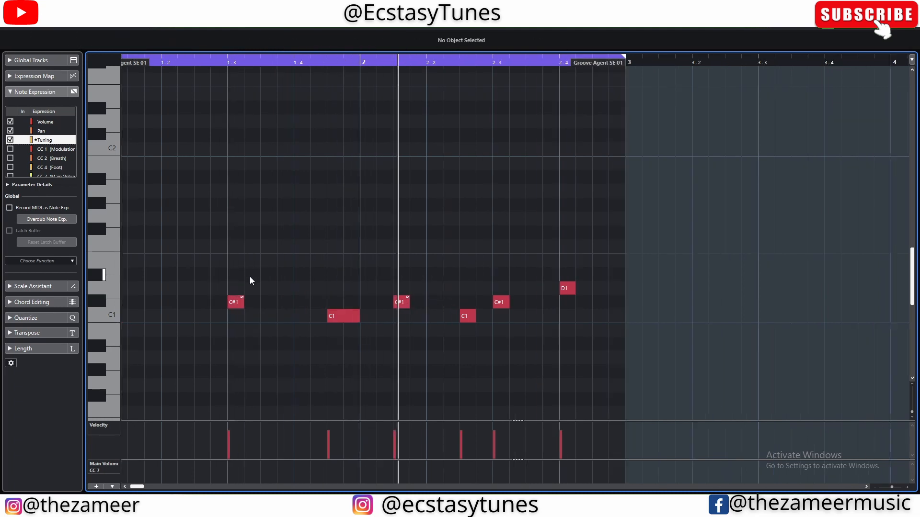
Step: Select the tuned C#1 notes at 1.3 and 2.1.3 in turn and listen to them, finishing with nothing selected
left_click_drag(249, 278, 231, 306)
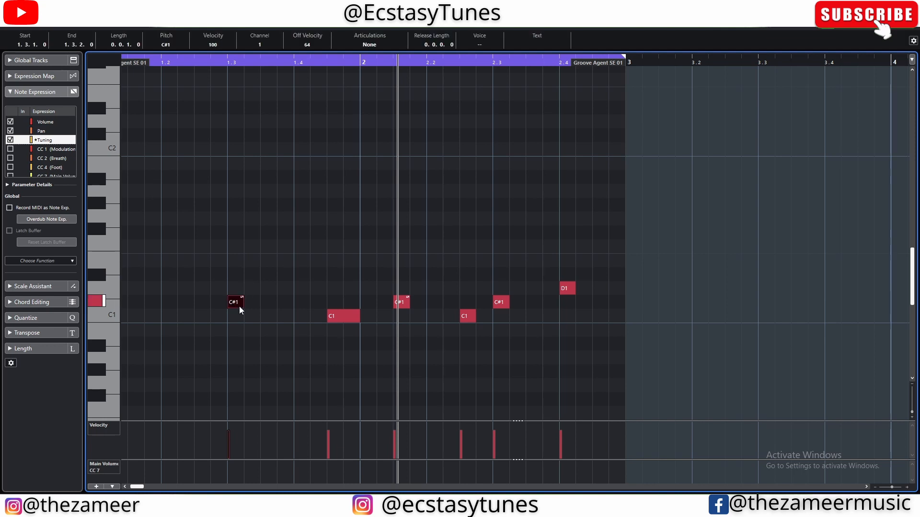
left_click(404, 303)
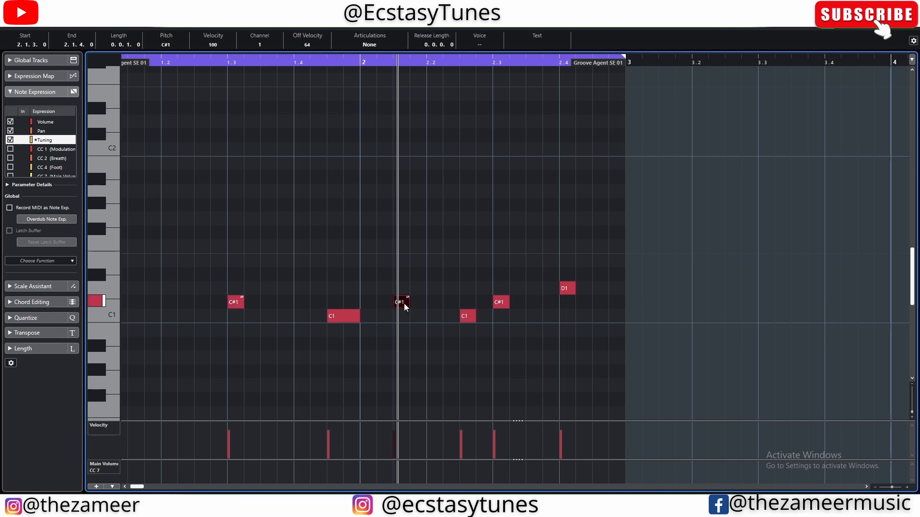
key("space")
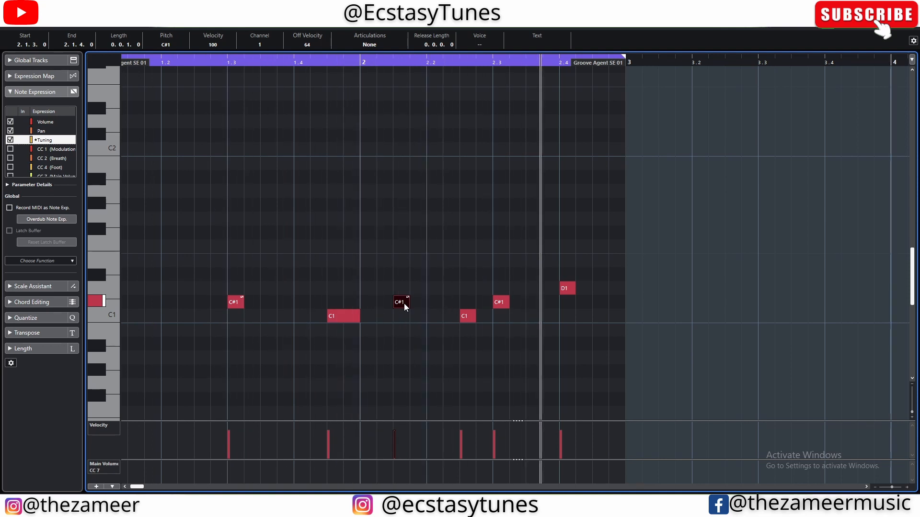
key("space")
left_click(451, 263)
scroll(156, 303, "down", 1)
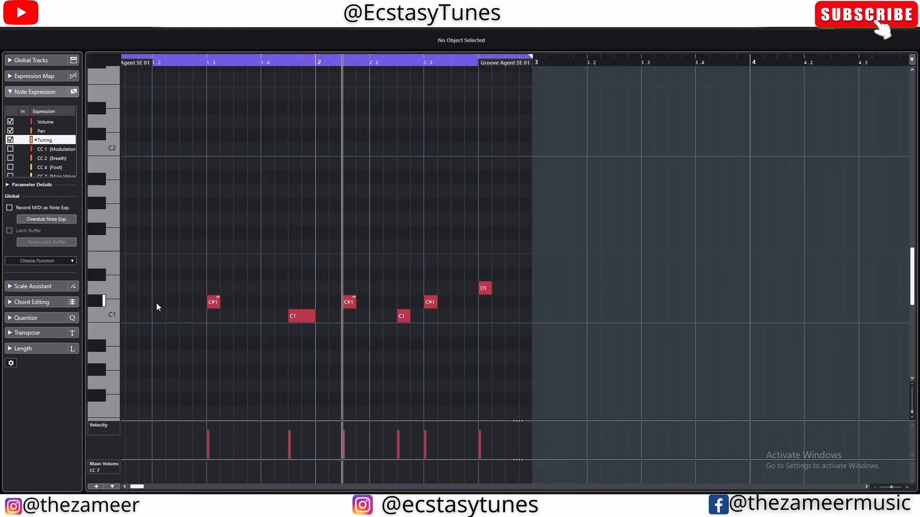
Step: Try placing another copy of the tuned C#1 note just after the D1 note in bar 2, and delete that copy
left_click(97, 303)
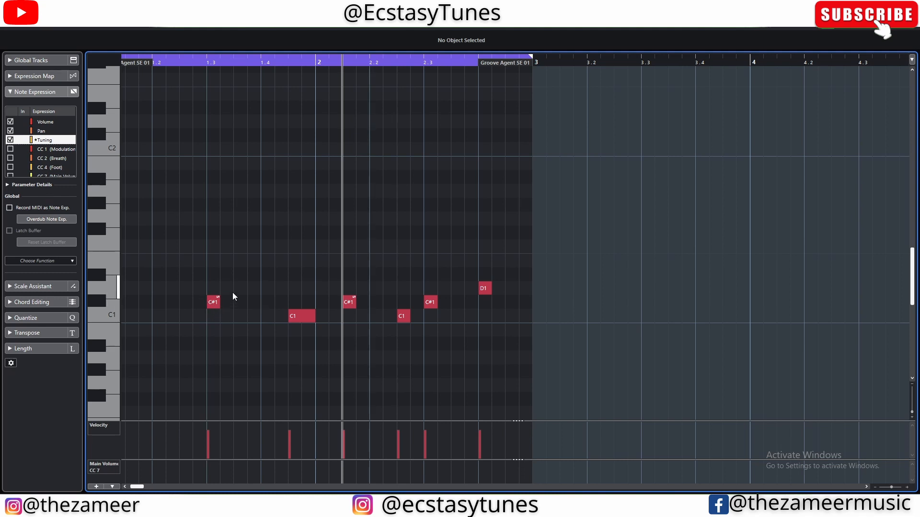
left_click_drag(227, 287, 196, 317)
left_click_drag(362, 284, 513, 304)
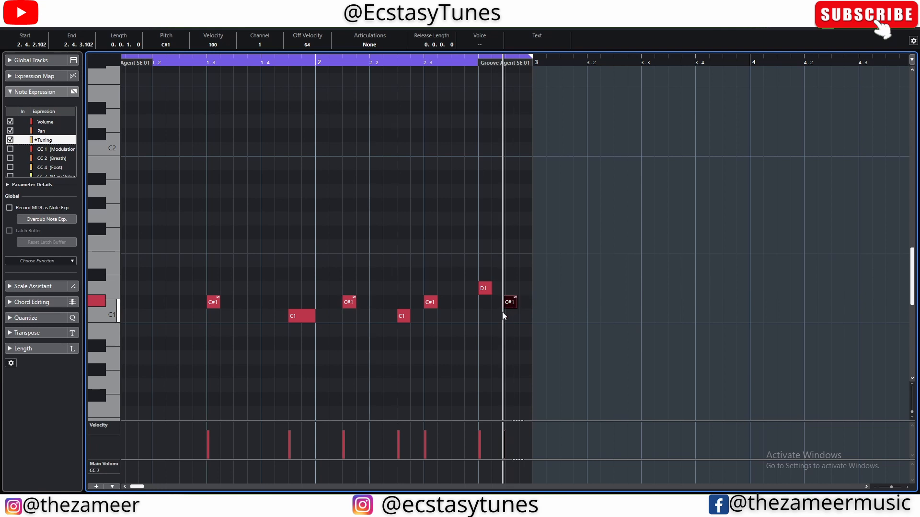
key("Delete")
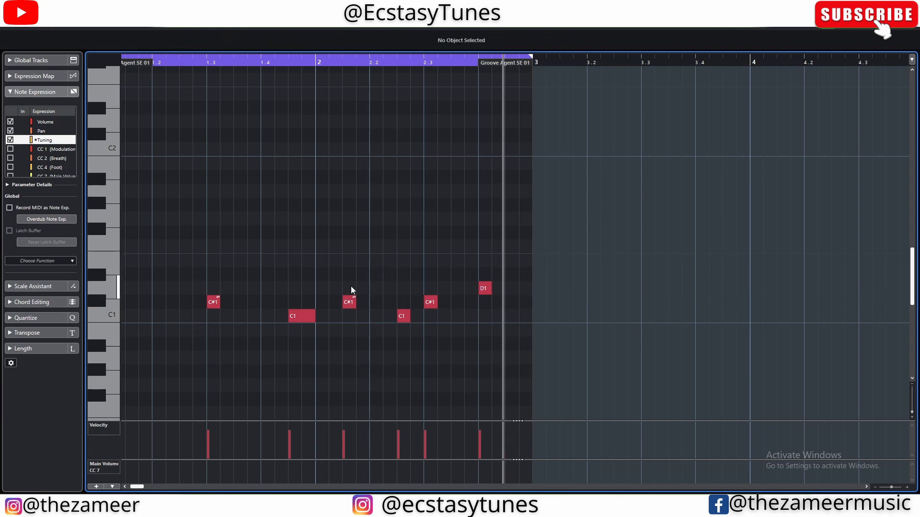
Step: Remove the tuning expression from the C#1 note at 2.1.3
left_click(351, 306)
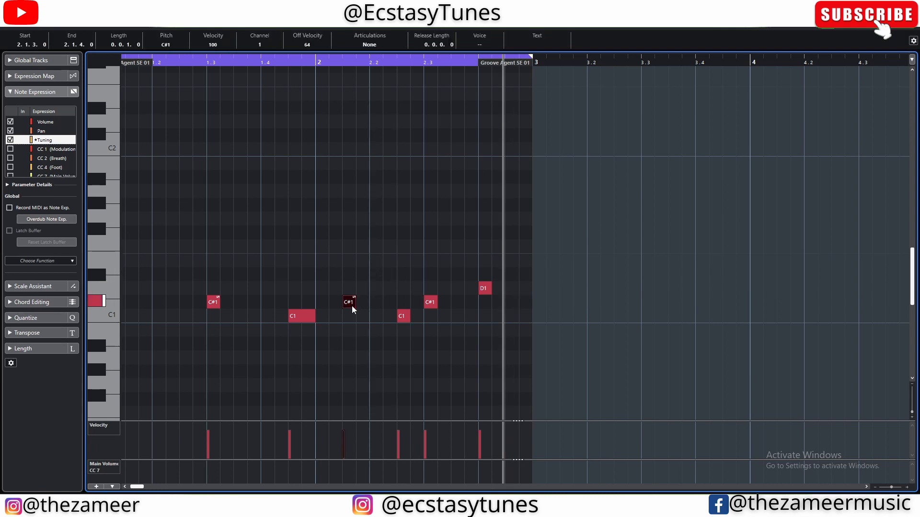
left_click_drag(352, 306, 357, 305)
left_click(341, 315)
key("ctrl+z")
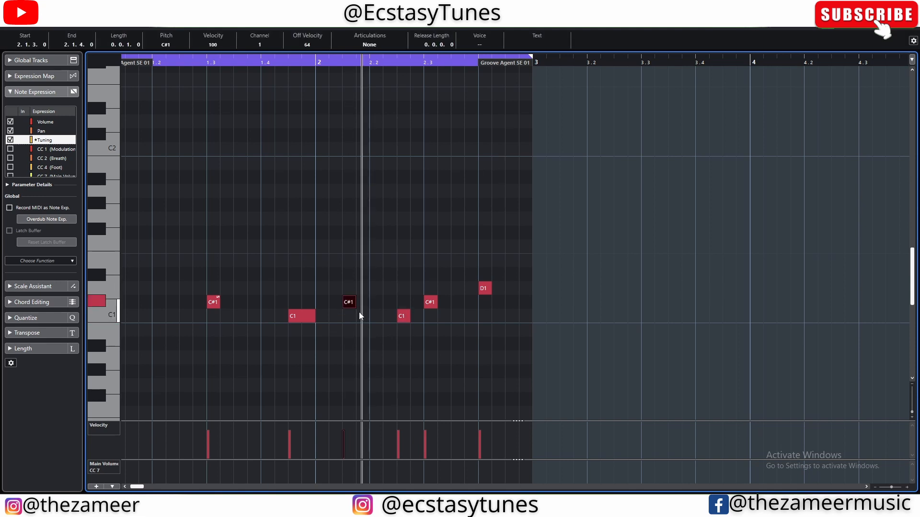
Step: Play back the pattern to compare the tuned and untuned C#1 notes, and return the cursor to the selected note
key("comma")
key("space")
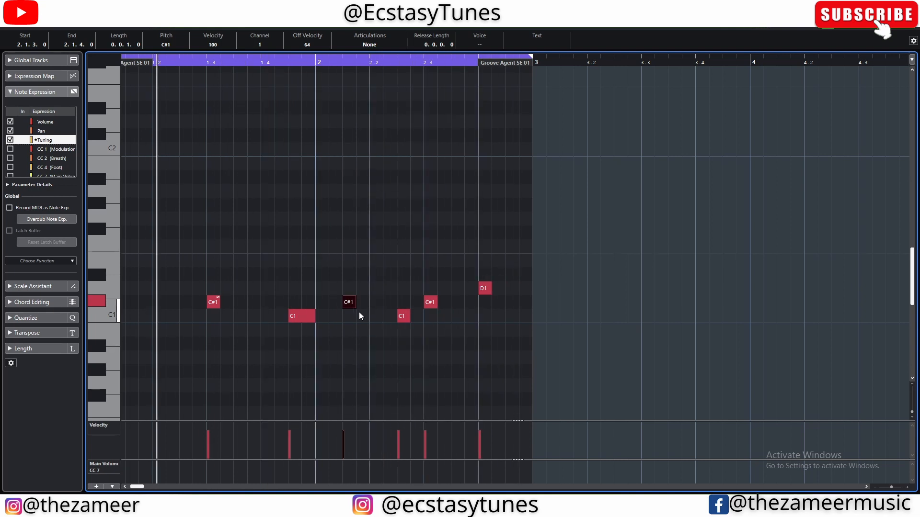
key("space")
key("l")
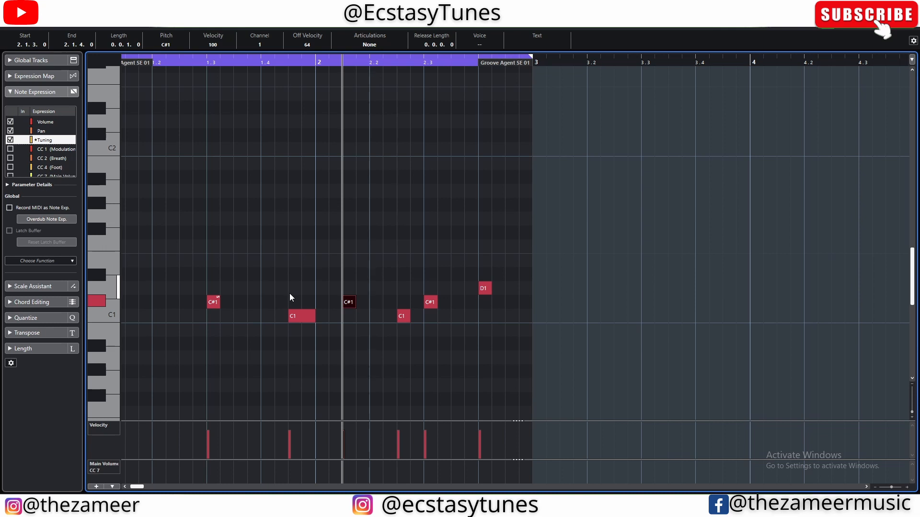
Step: Clear the note selection and switch the note expression parameter to Volume and finally to Pan
left_click(289, 293)
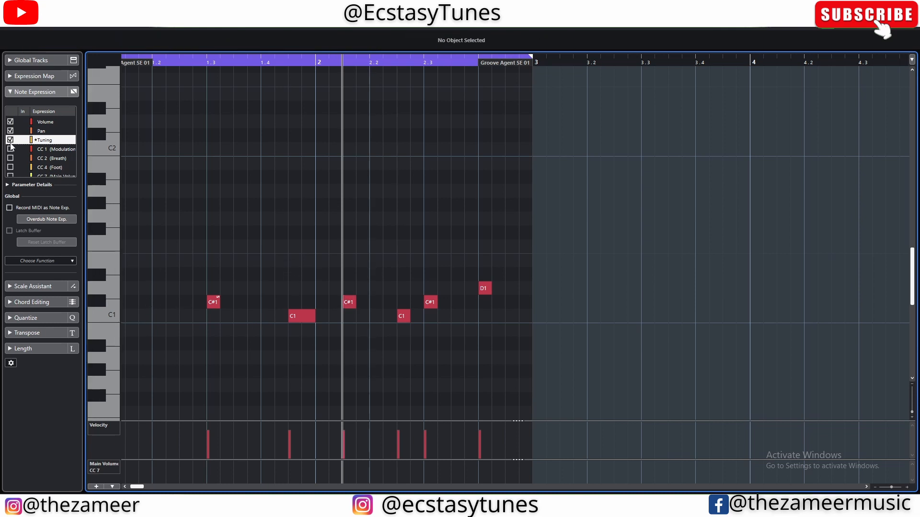
left_click(38, 132)
left_click(50, 122)
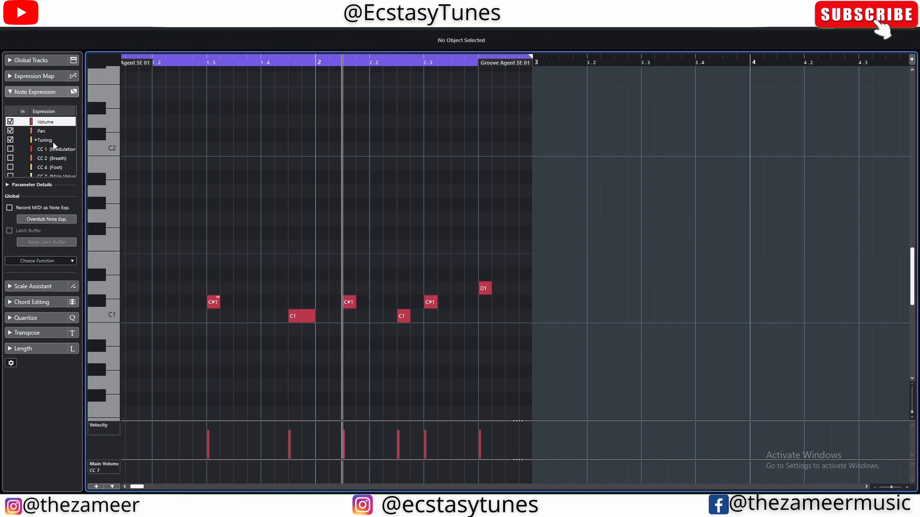
left_click(39, 132)
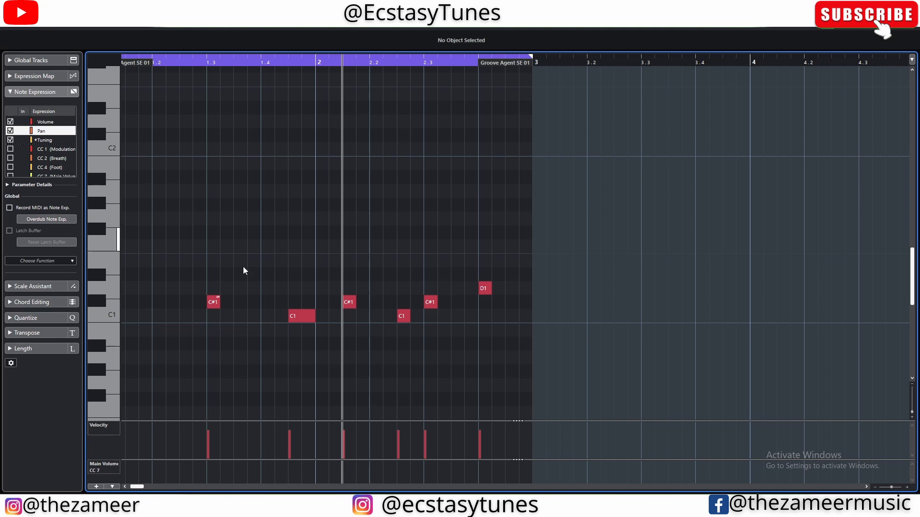
Step: Return to the project window, open the Groove Agent SE instrument and move its window clear of the track list
left_click_drag(558, 215, 122, 379)
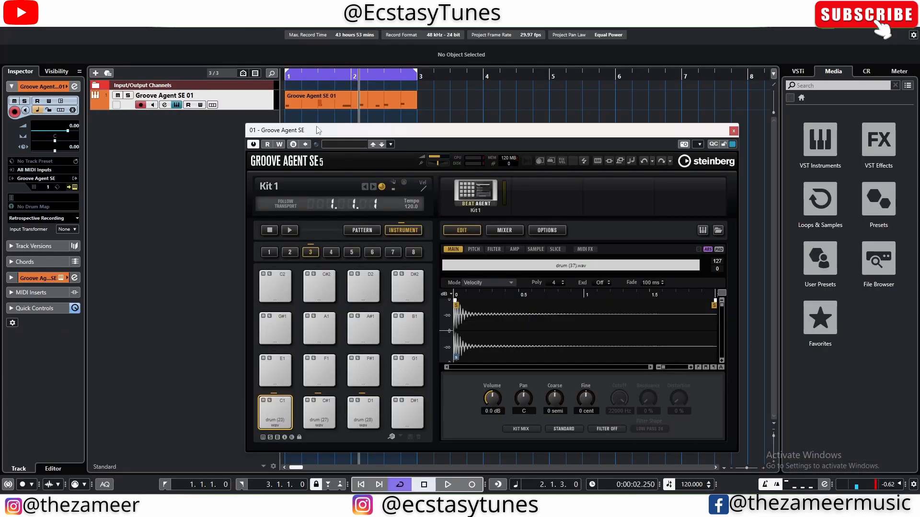
left_click_drag(350, 136, 403, 132)
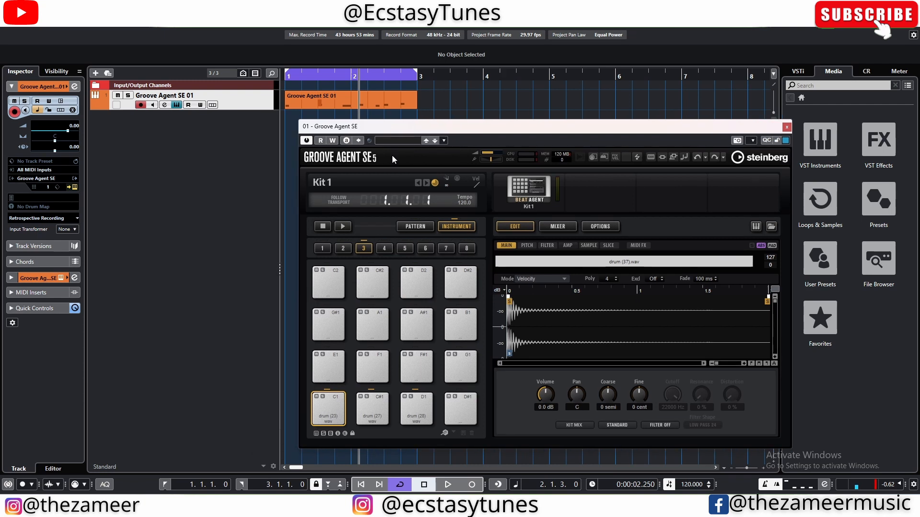
Step: Load the 29 Min Jupiter kit and audition its Verse A, Chorus A and Bridge pattern pads
left_click(426, 185)
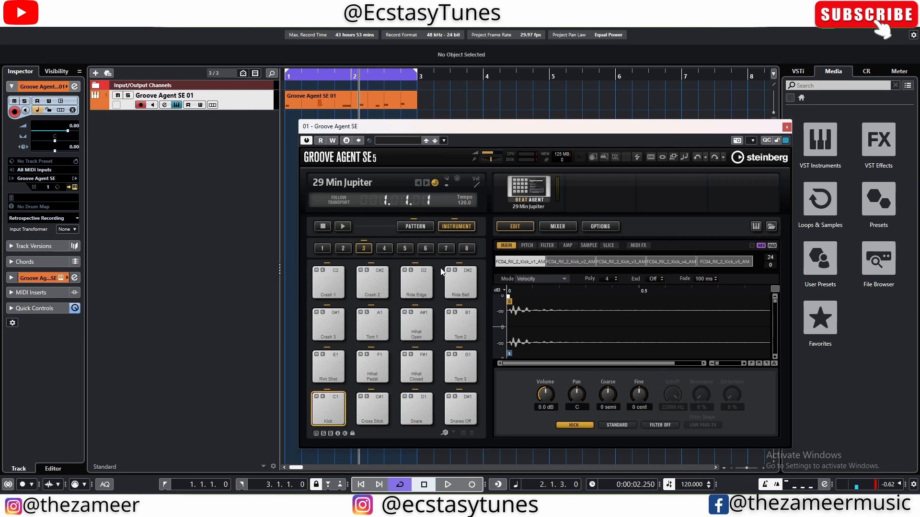
left_click(413, 228)
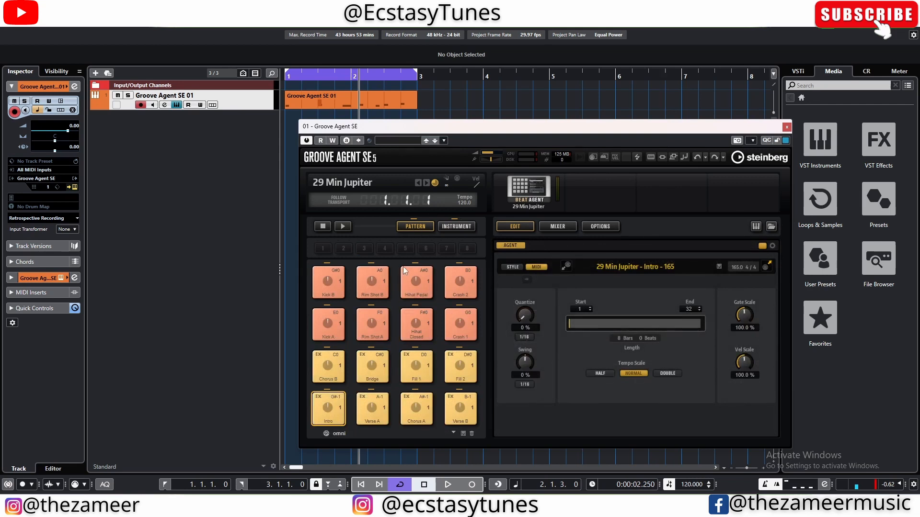
left_click(376, 412)
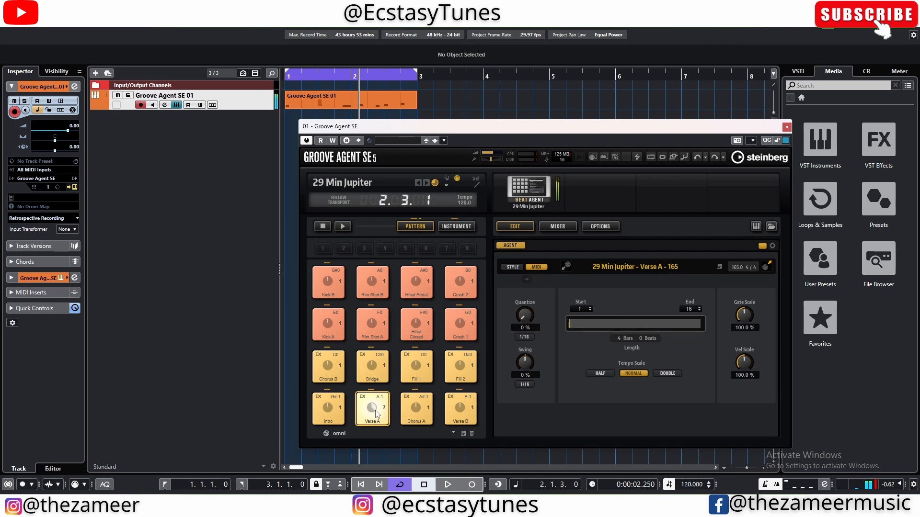
left_click(418, 413)
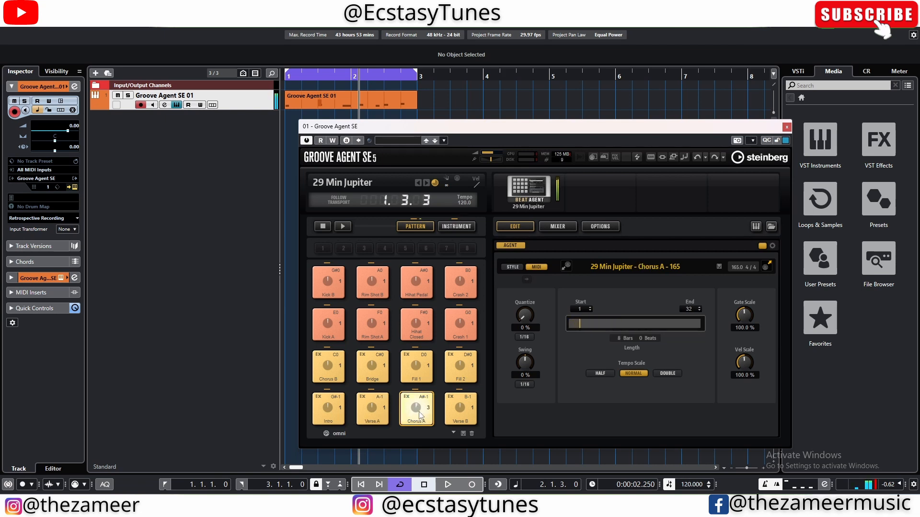
left_click(378, 380)
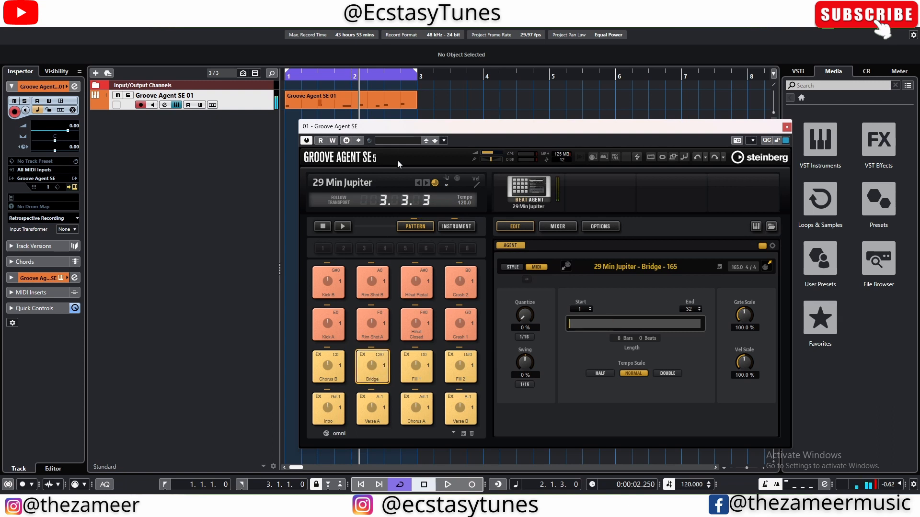
Step: Place the Bridge pattern as a MIDI part at bar 3 of the Groove Agent SE track and play it back
left_click_drag(401, 130, 481, 135)
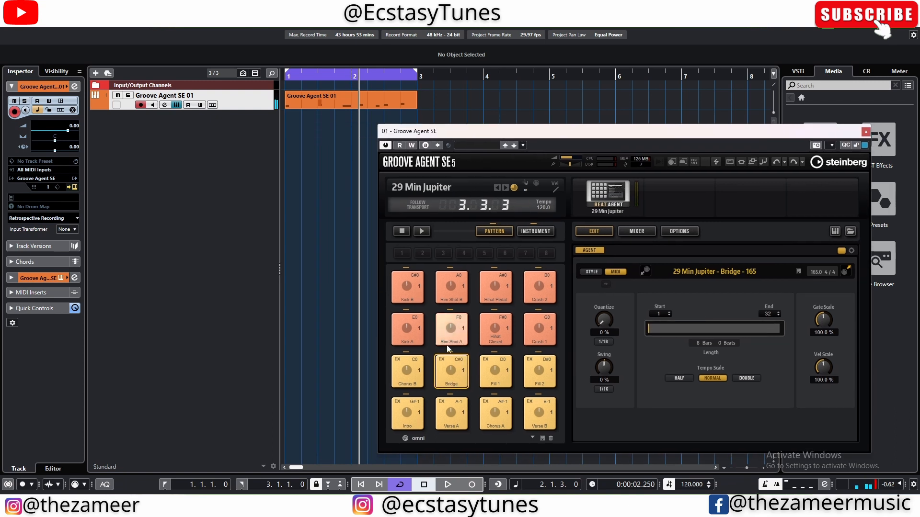
left_click(419, 101)
left_click_drag(420, 101, 419, 101)
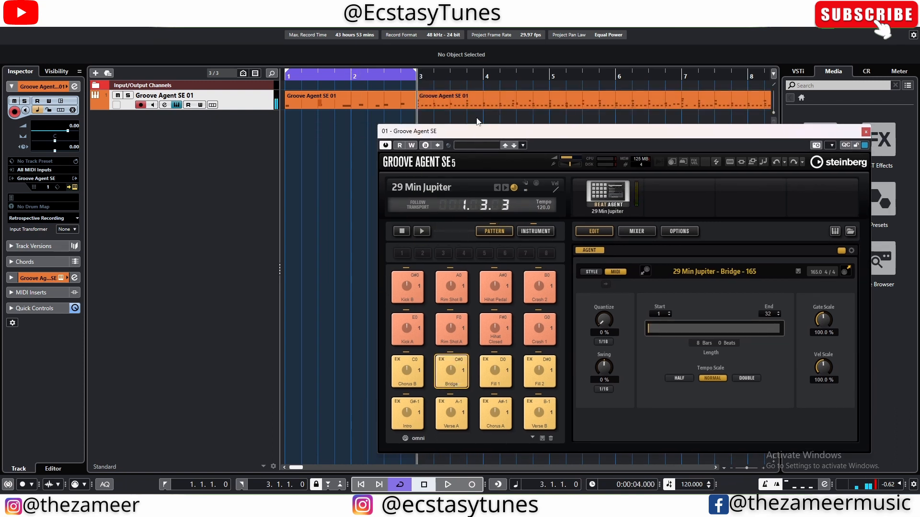
left_click(479, 103)
key("space")
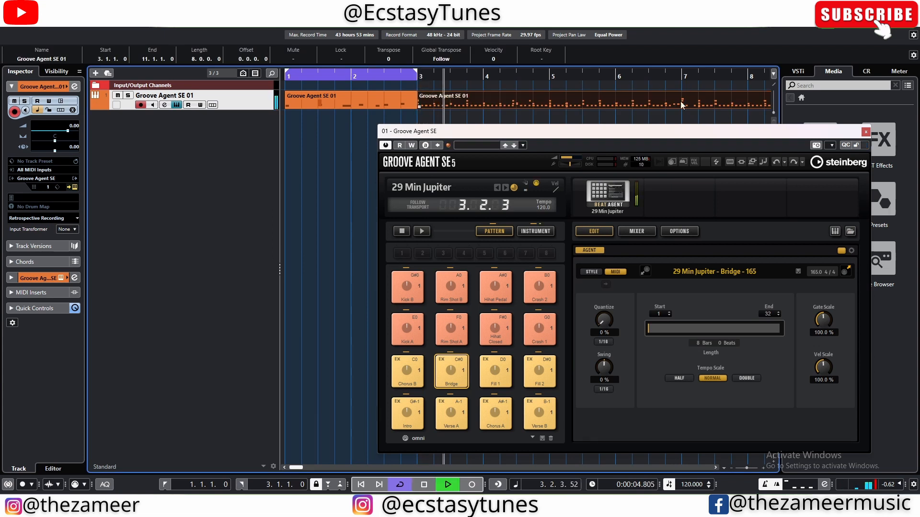
scroll(319, 232, "down", 2)
scroll(328, 231, "down", 1)
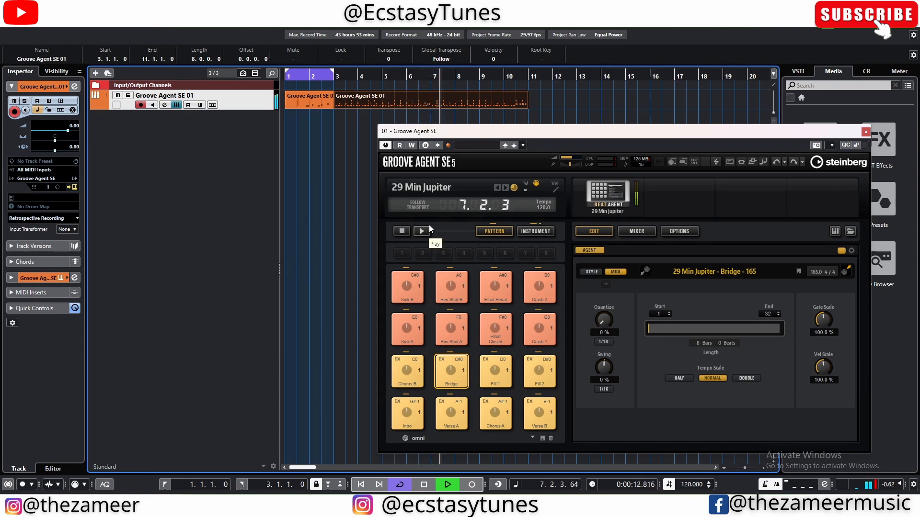
Step: Stop playback, place the Fill 1 pattern at bar 11 right after the Bridge part and listen to it
key("space")
left_click_drag(495, 370, 529, 109)
key("space")
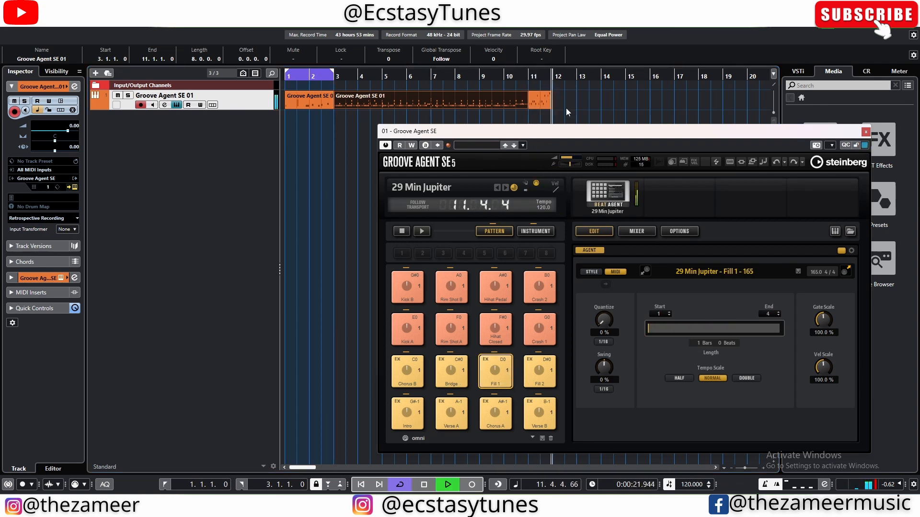
key("space")
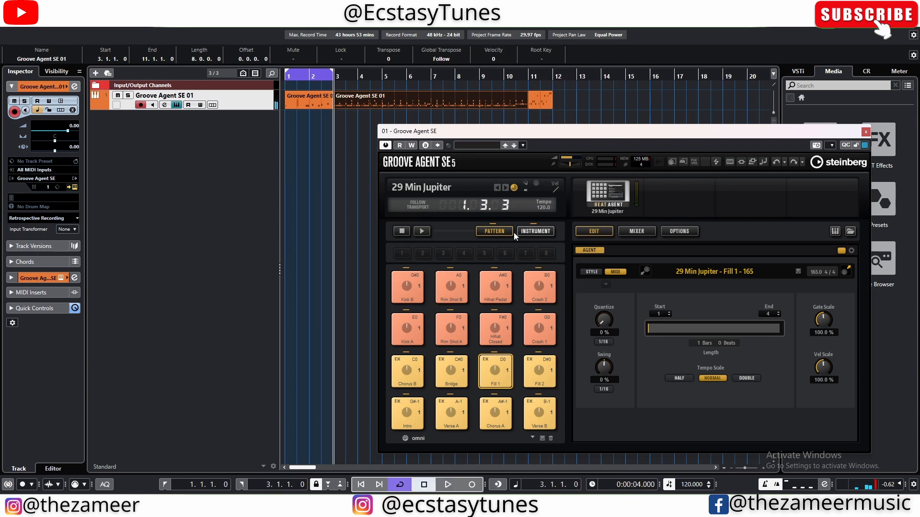
Step: Load 8 Bit Kit 1 and 8 Bit Kit 2 in turn and audition the Beat 1 pattern of each
left_click(508, 188)
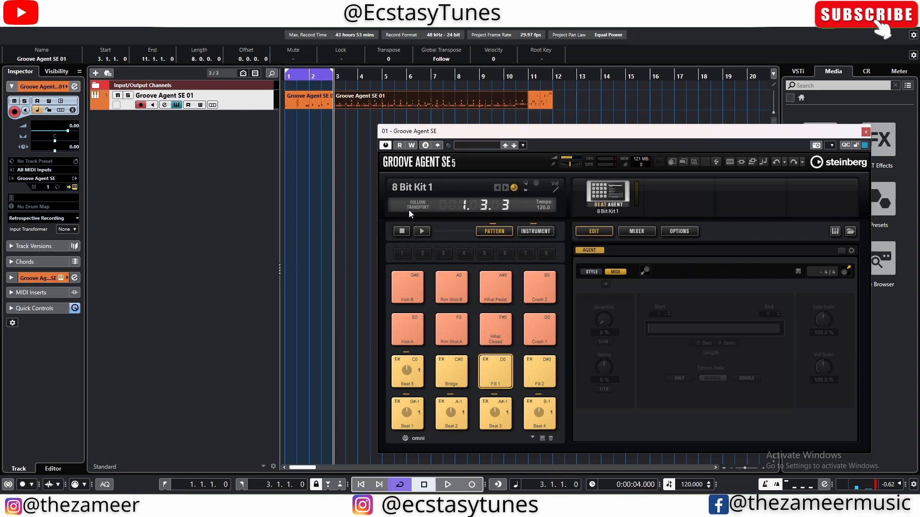
left_click(408, 415)
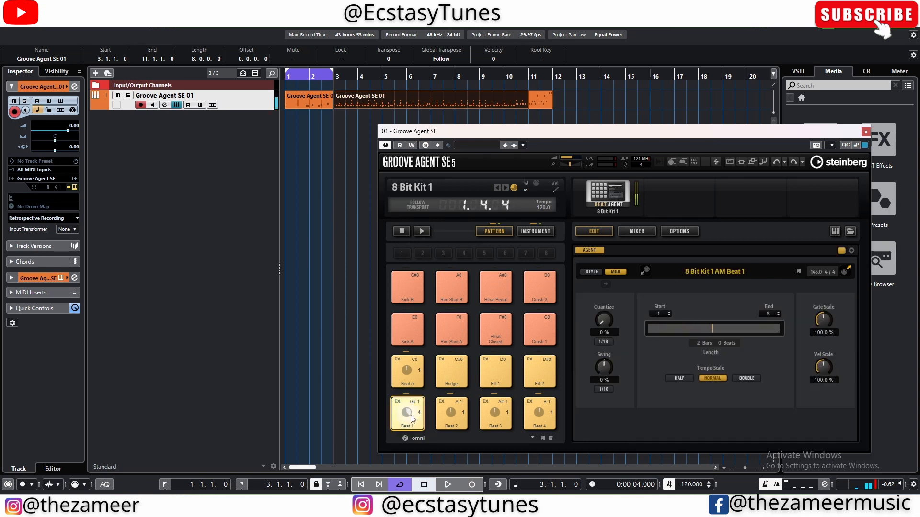
left_click(506, 187)
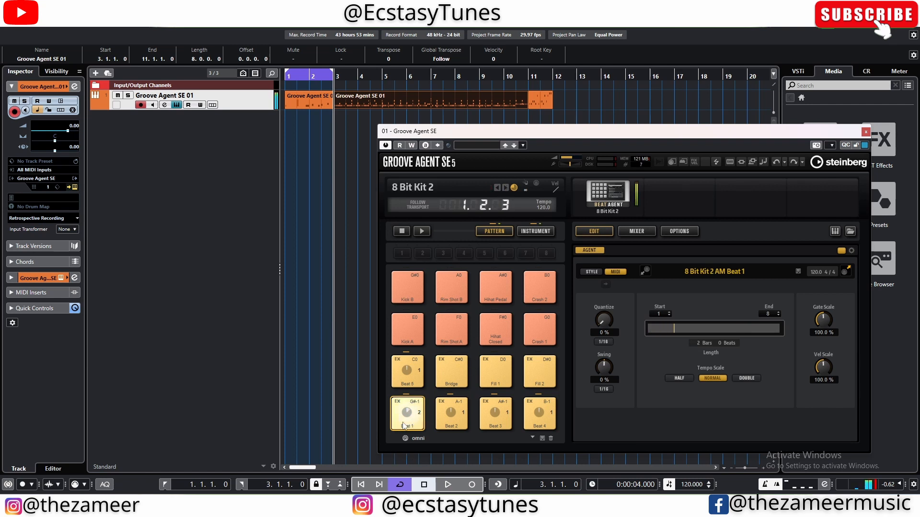
Step: Load the Aberdeen kit and audition its Intro, Verse A, Bridge and Fill 1 patterns
left_click(505, 187)
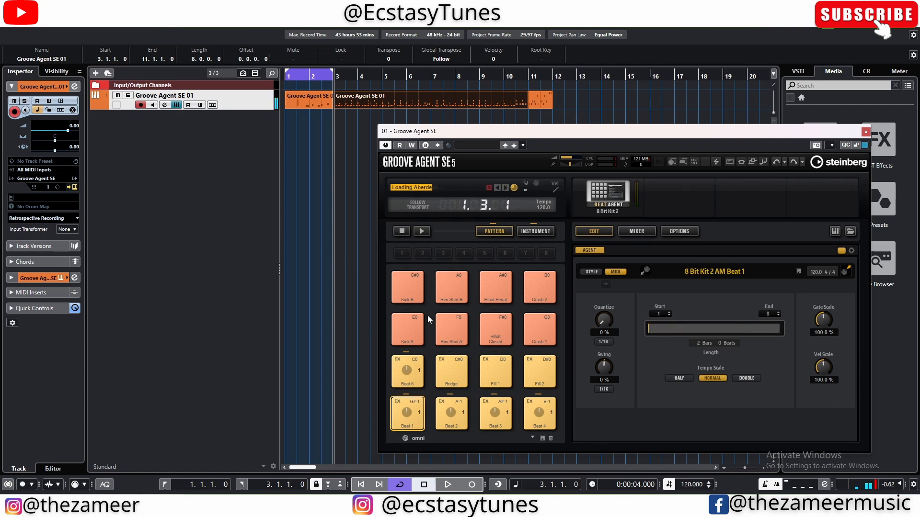
left_click(406, 416)
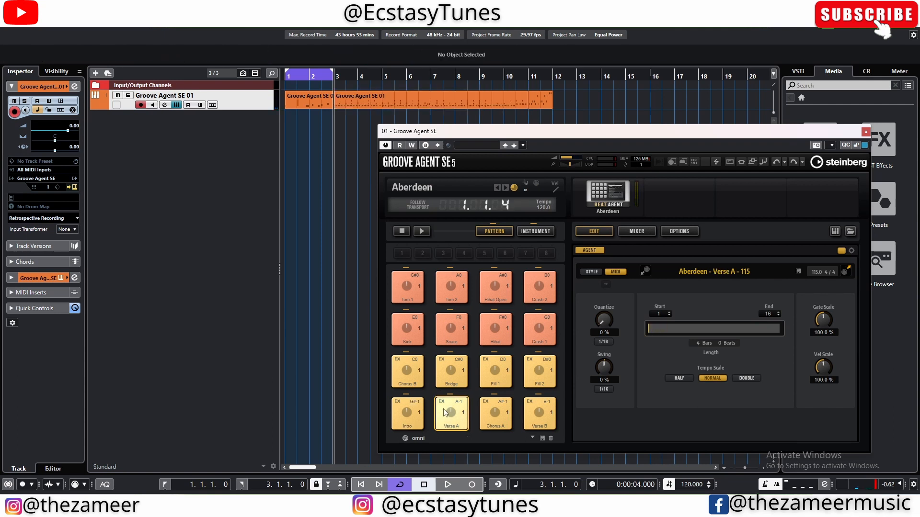
left_click(453, 378)
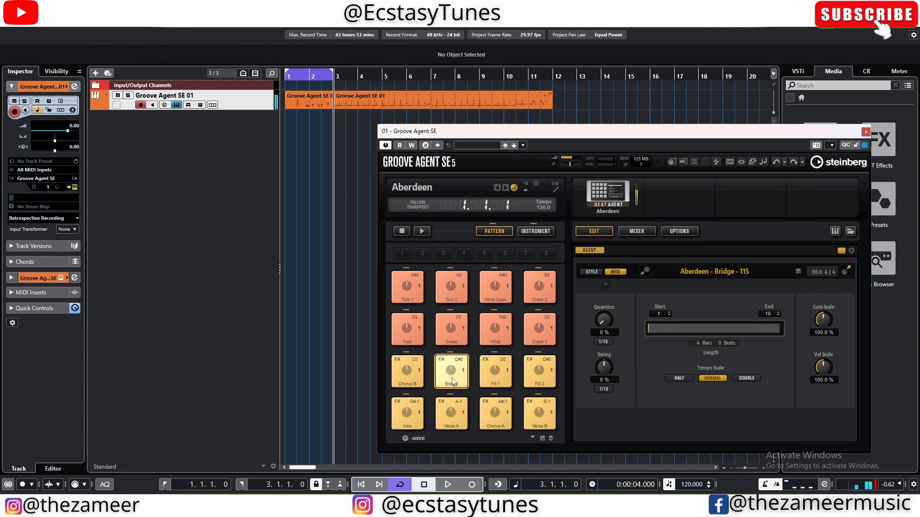
left_click(491, 376)
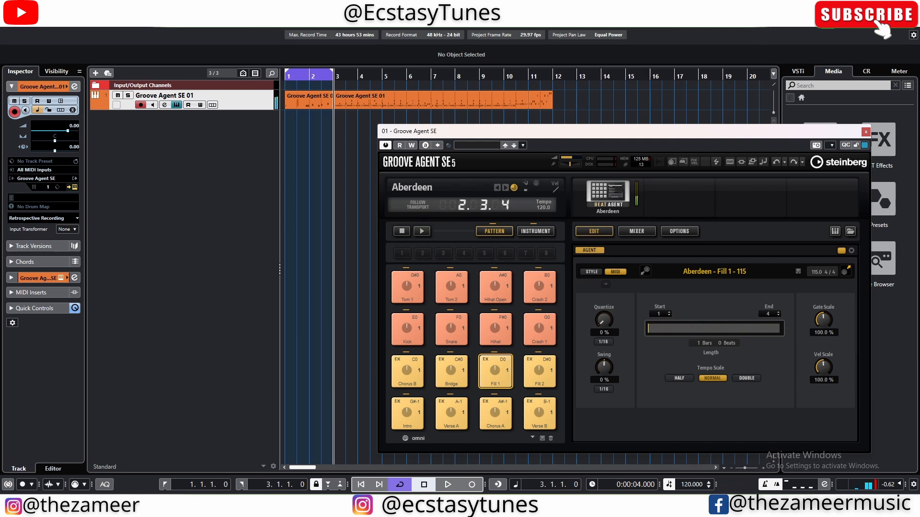
Step: Load the 29 Min Jupiter preset and audition its Verse B and Fill 2 patterns
left_click(514, 146)
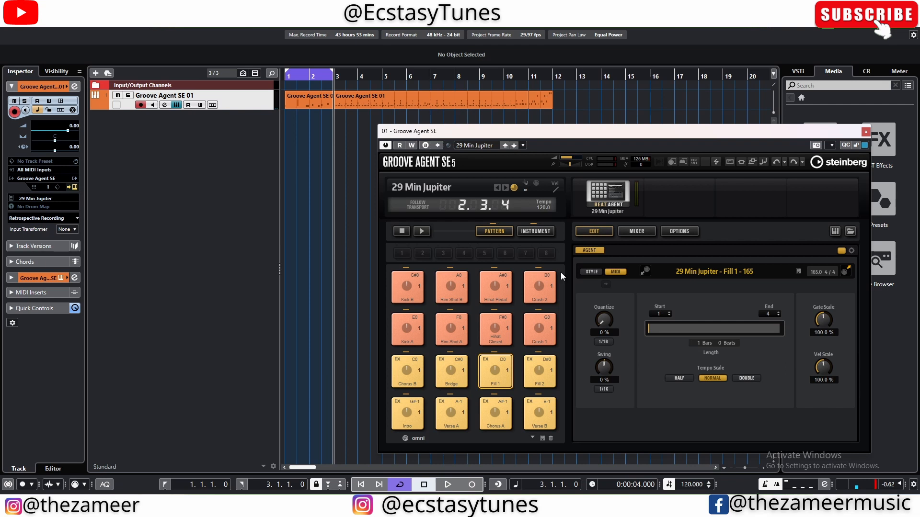
left_click(544, 414)
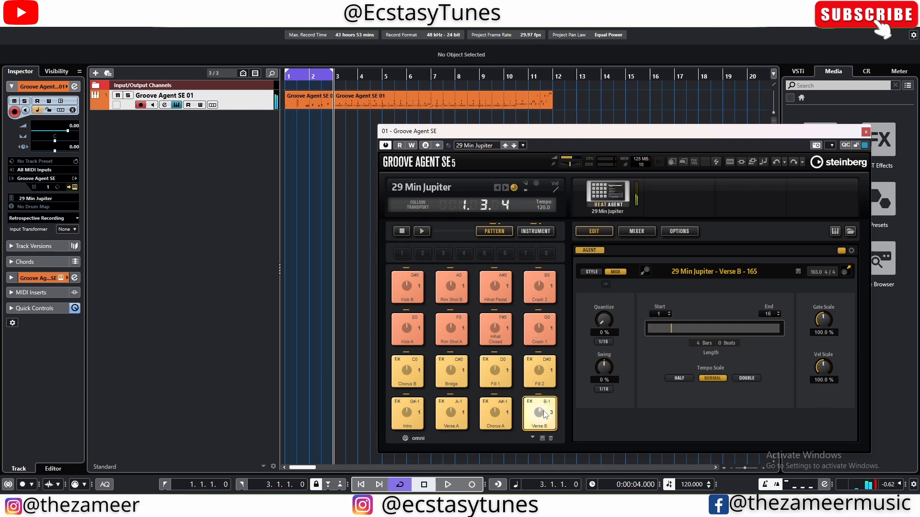
left_click(541, 381)
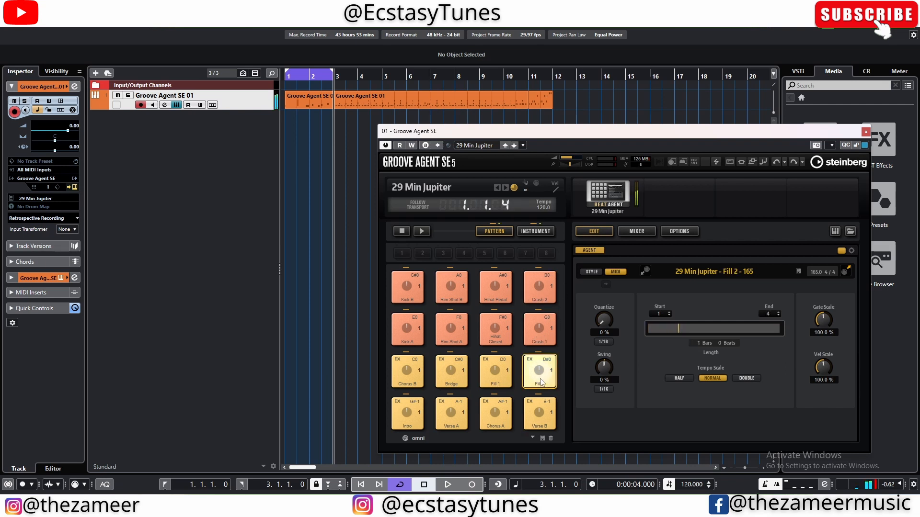
Step: Audition the Crash, Hihat, Rim Shot and Kick pattern pads of the 29 Min Jupiter kit
left_click(535, 329)
left_click(539, 288)
left_click(502, 287)
left_click(498, 321)
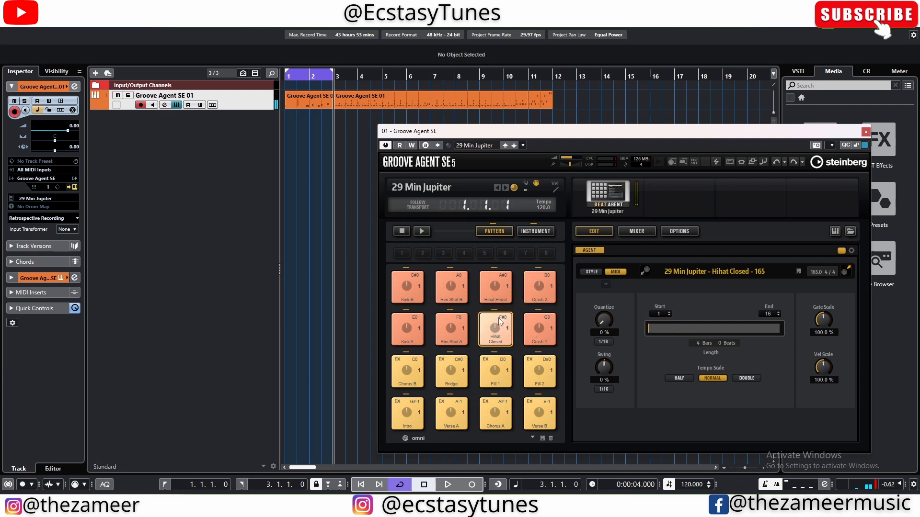
left_click(451, 328)
left_click(450, 290)
left_click(409, 289)
left_click(410, 328)
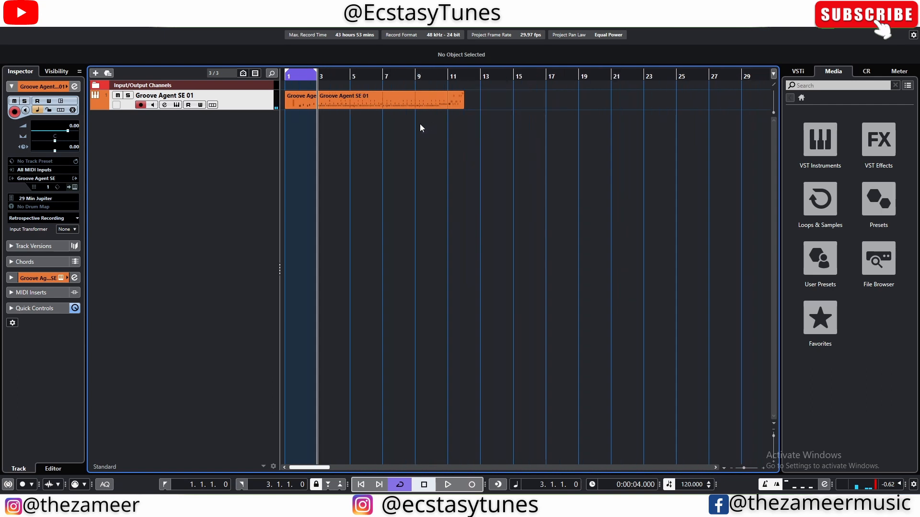
Step: Open the Groove Agent SE instrument to view the 29 Min Jupiter kit and close its window again
left_click(346, 108)
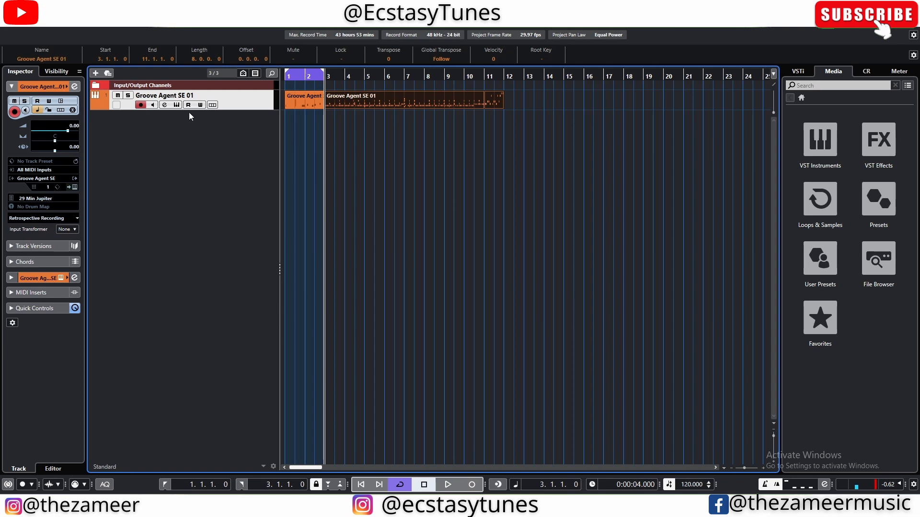
left_click(177, 105)
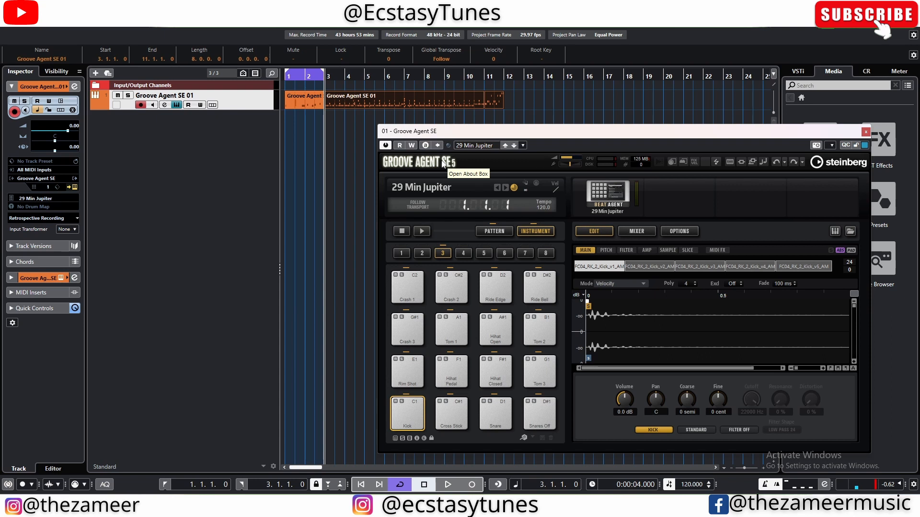
left_click_drag(607, 135, 392, 120)
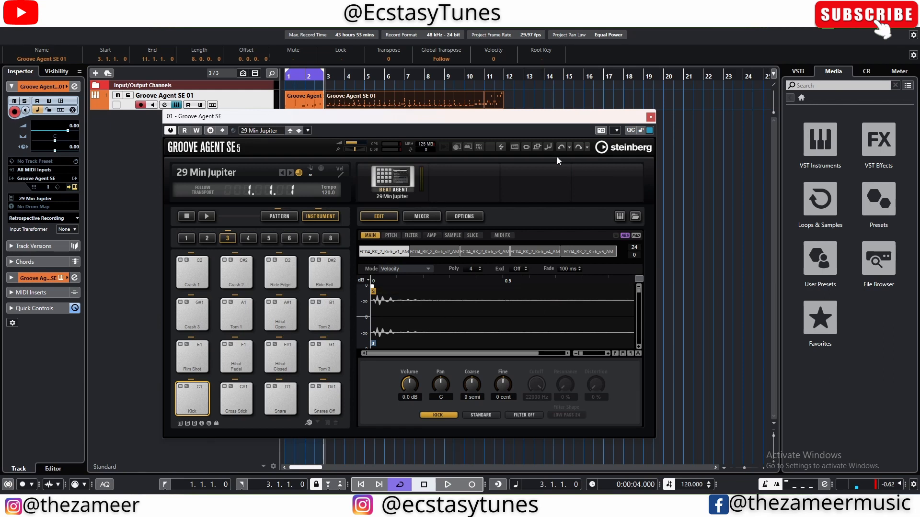
left_click(650, 118)
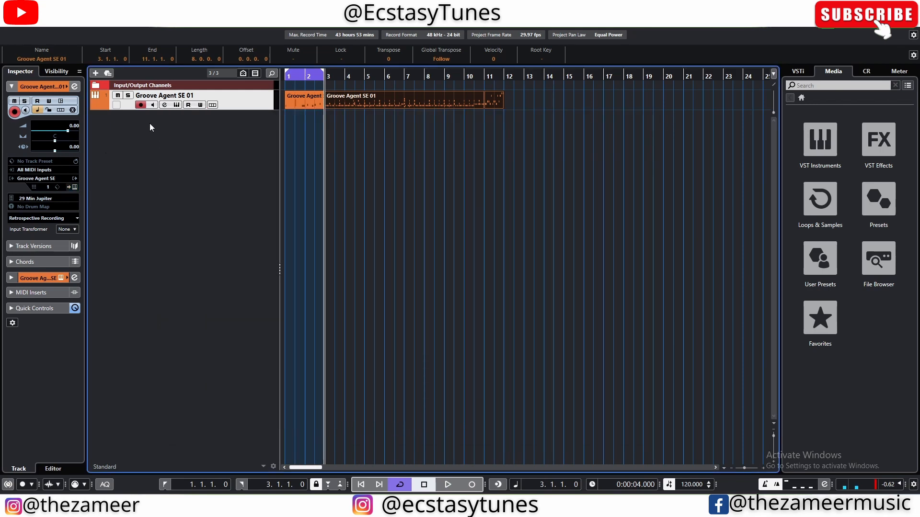
Step: Select the Bridge part, extend the selection to all parts on the Groove Agent SE track, and clear it
left_click(416, 155)
left_click(359, 108)
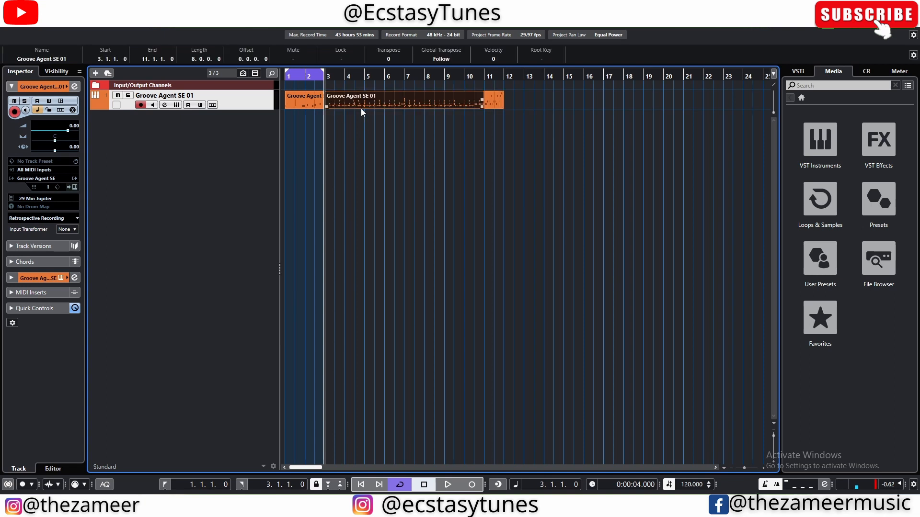
left_click(507, 118)
left_click_drag(448, 118, 274, 119)
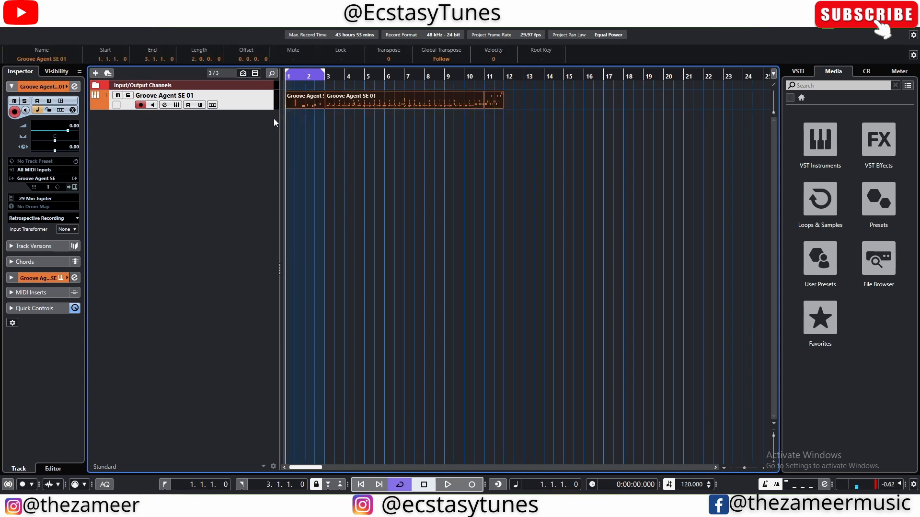
left_click(412, 151)
Step: Add an iZotope BreakTweaker instrument track below Groove Agent SE and load the AB-Action Halucinations preset
left_click(811, 154)
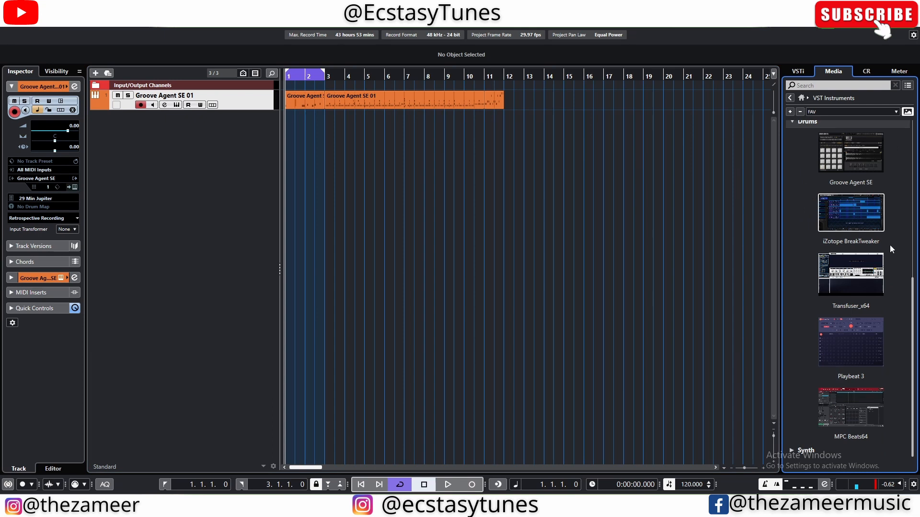
left_click_drag(852, 221, 134, 156)
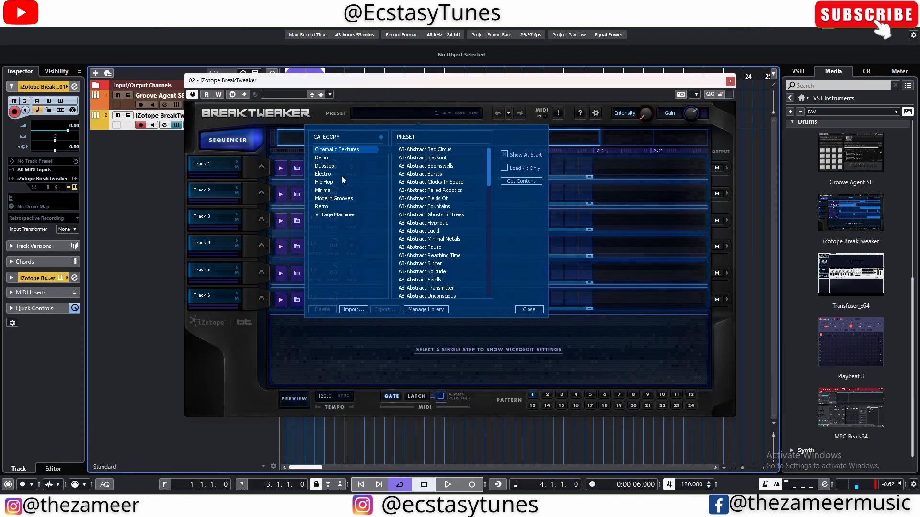
scroll(444, 261, "down", 3)
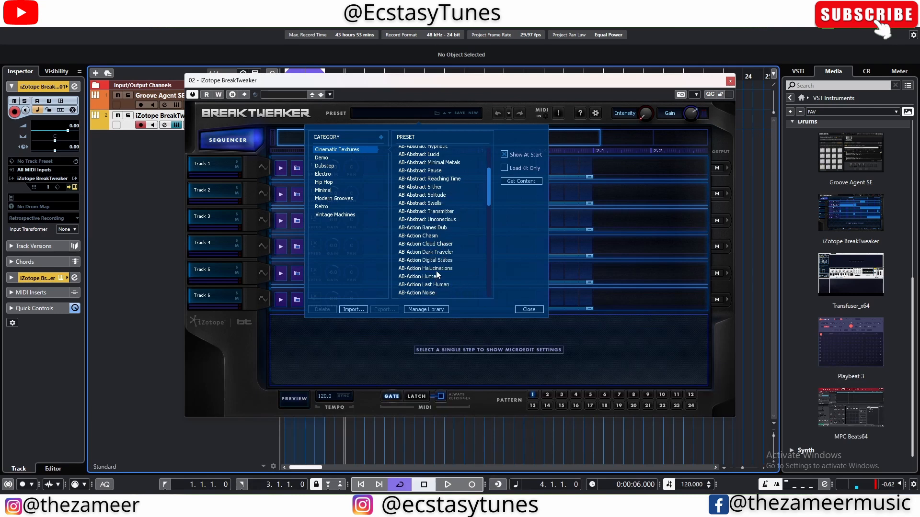
double_click(436, 268)
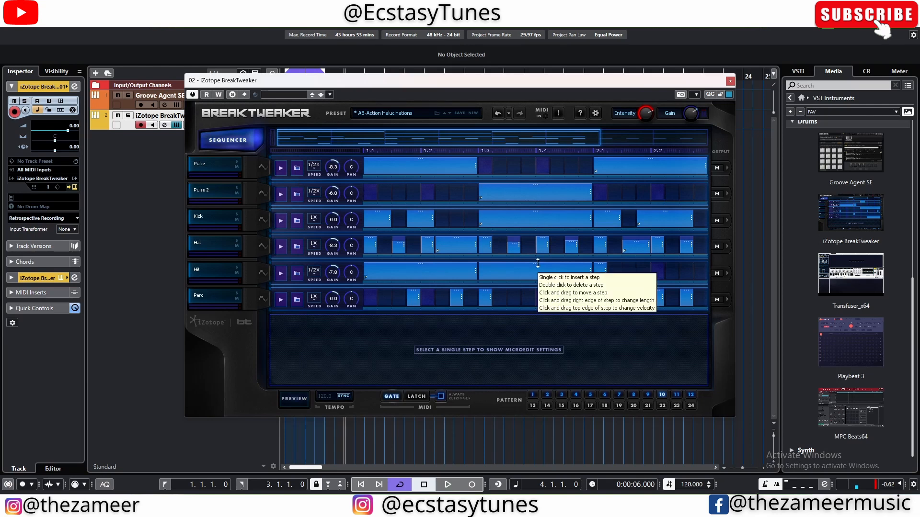
Step: Show the MicroEdit settings of the first Perc step and solo the Perc track
left_click(413, 300)
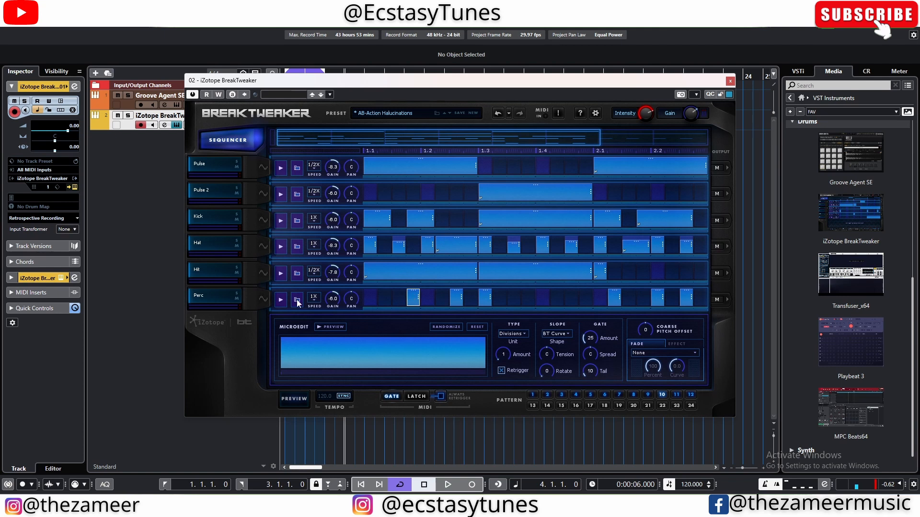
left_click(237, 294)
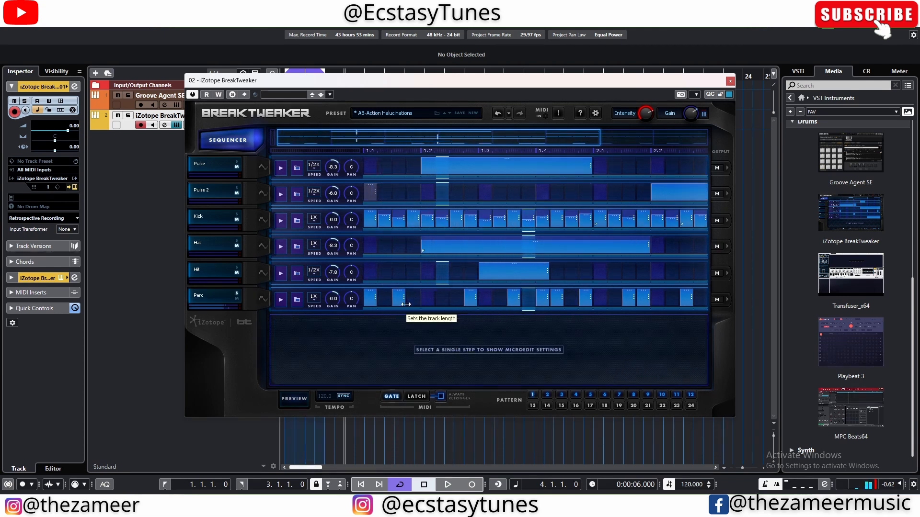
Step: Set the second Perc step's MicroEdit amount to 4 divisions and the third Perc step's coarse pitch offset to -12
left_click(371, 298)
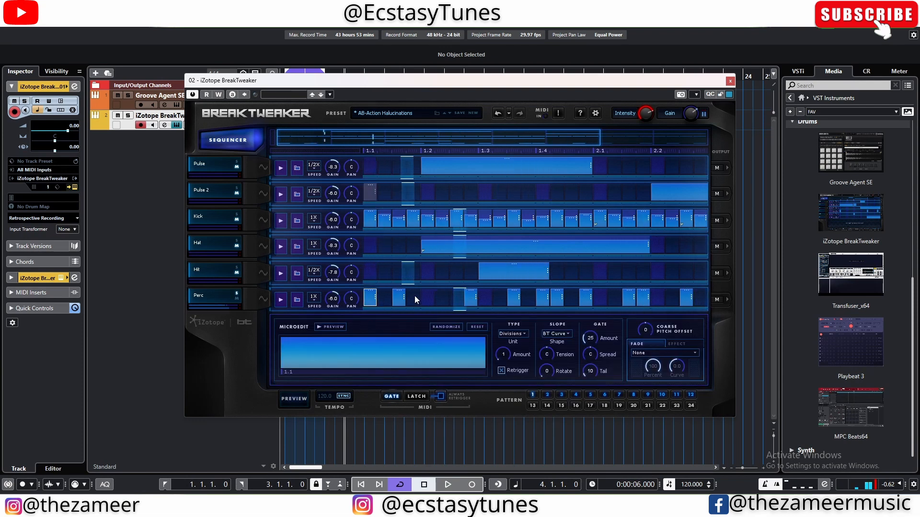
left_click(395, 299)
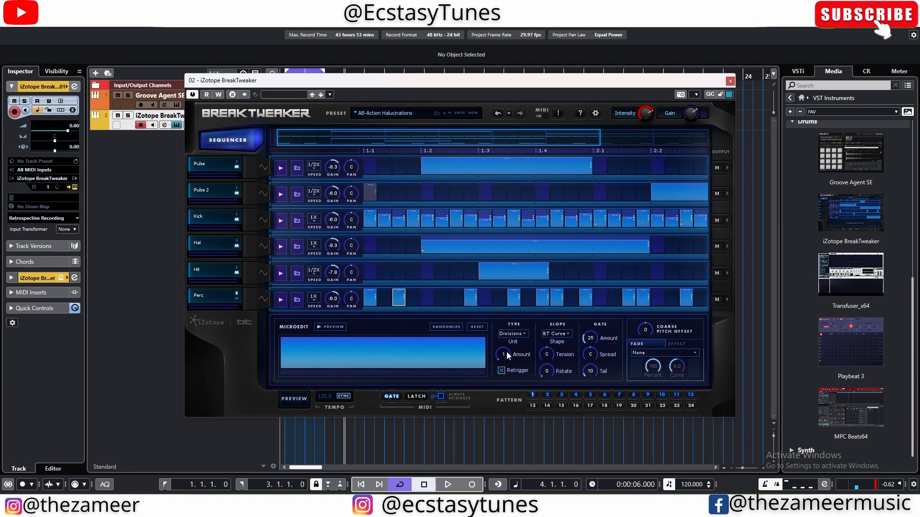
left_click_drag(506, 352, 507, 349)
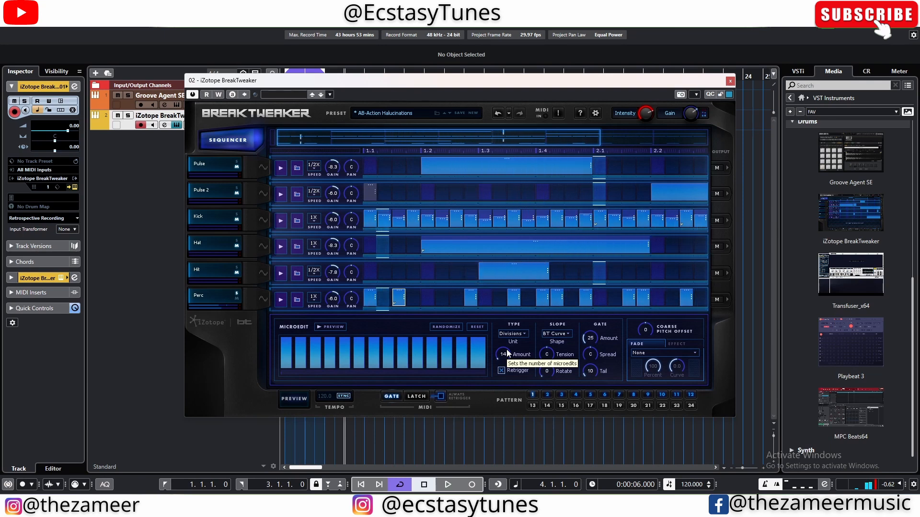
left_click_drag(507, 353, 522, 368)
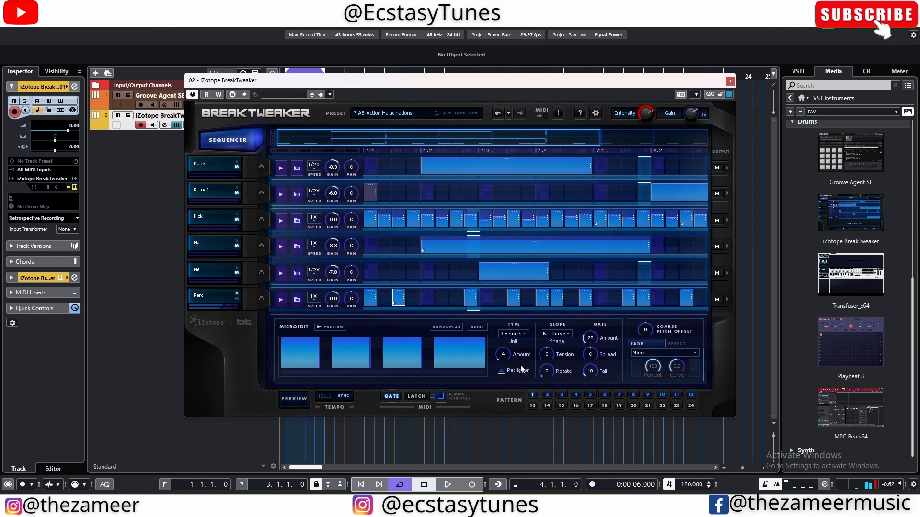
left_click(470, 299)
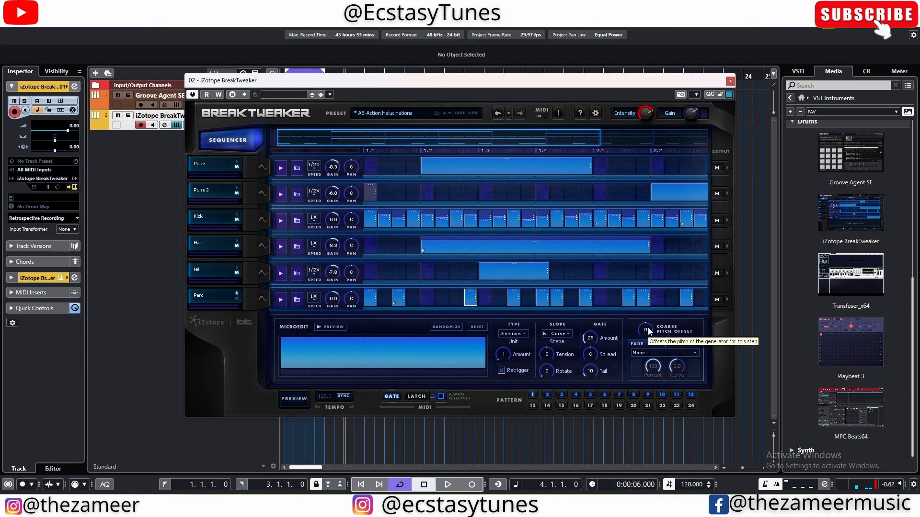
left_click_drag(648, 330, 648, 385)
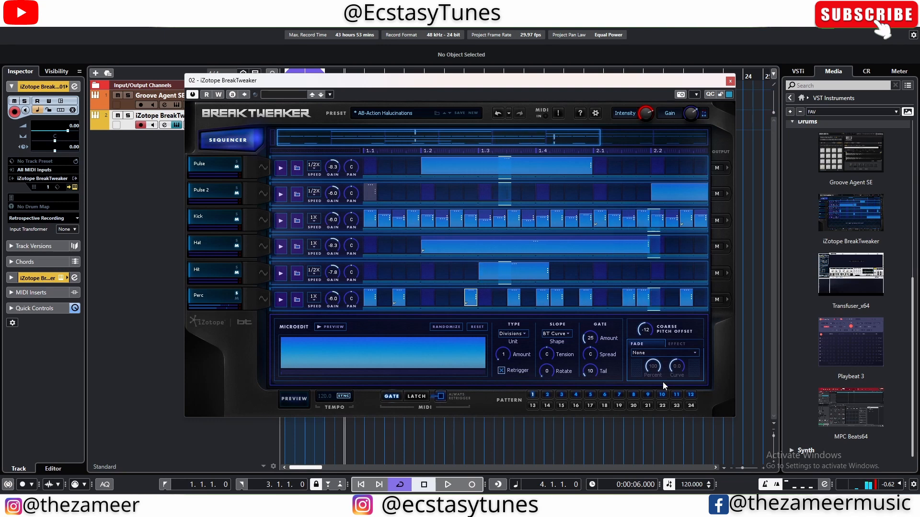
Step: Apply a Fade In to the fourth Perc step and set its MicroEdit amount to 19 divisions
left_click(514, 302)
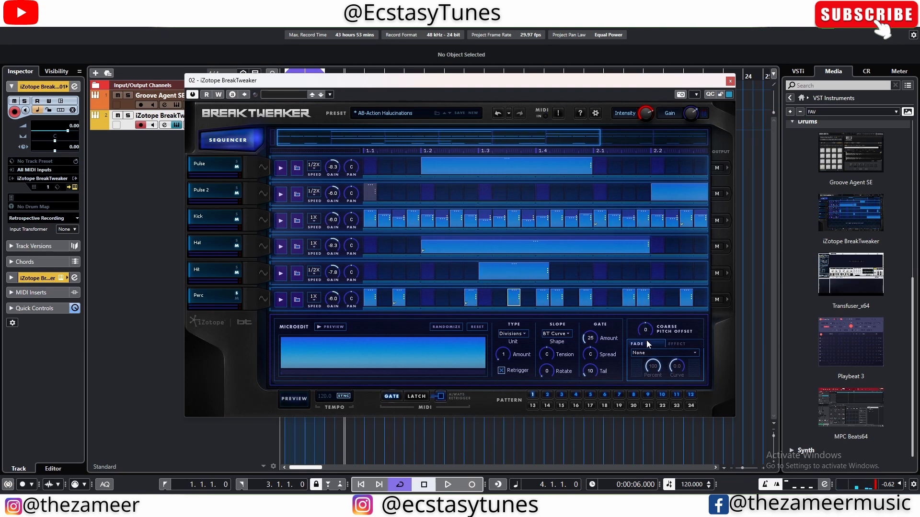
left_click(652, 353)
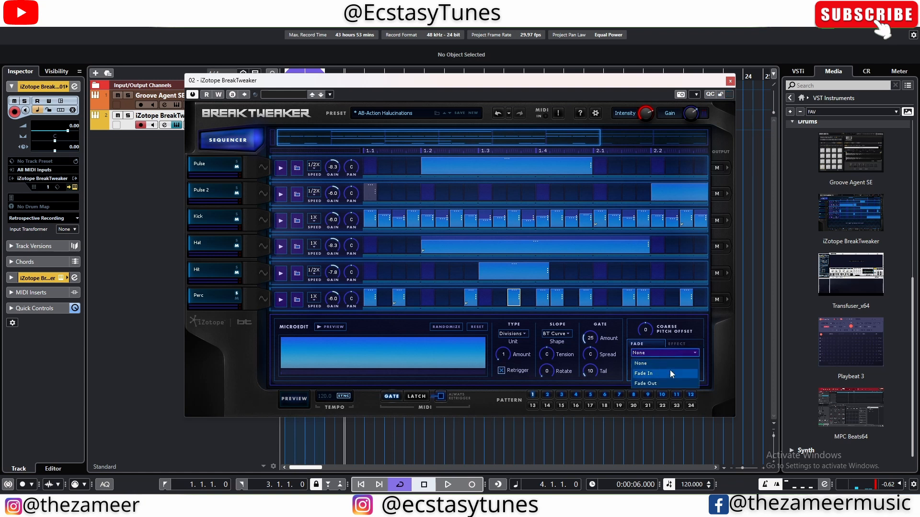
left_click(670, 373)
left_click_drag(504, 355, 506, 351)
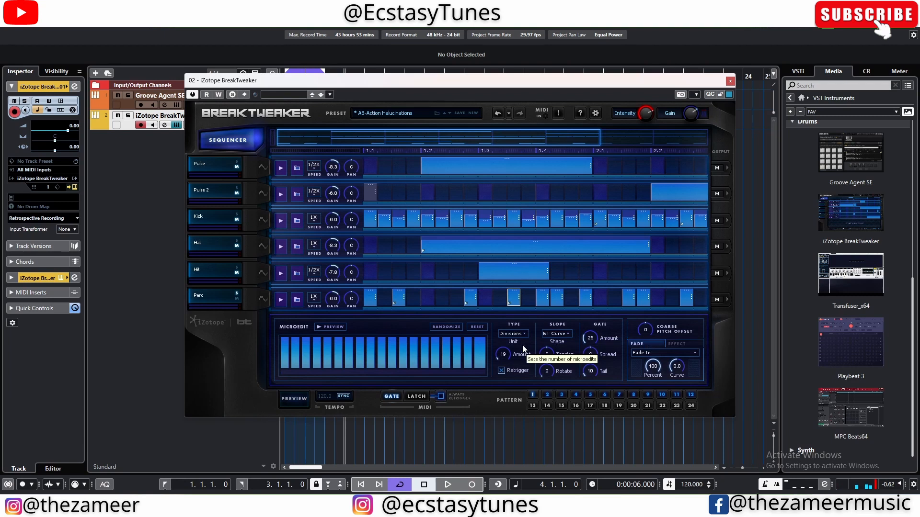
Step: Set the Perc step at beat 1.4 to Pitch type with note B0, and show the Perc track's generator page
left_click(540, 300)
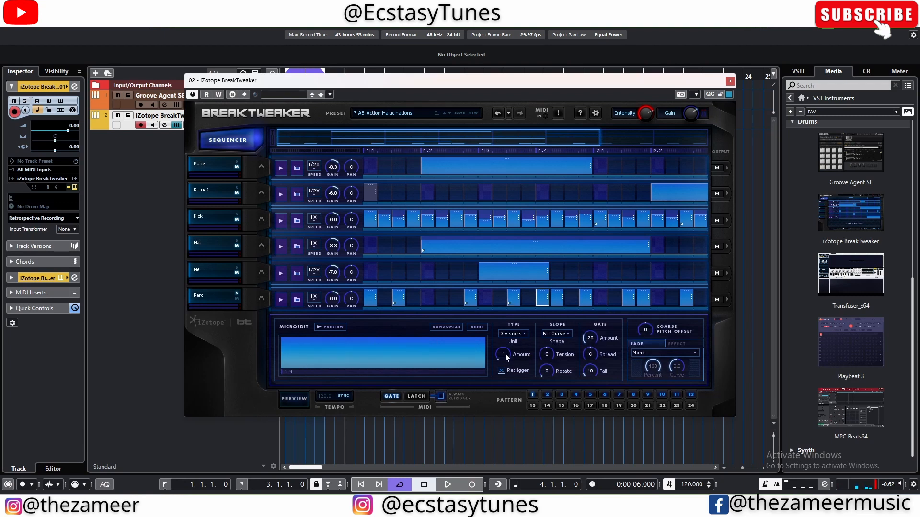
left_click(520, 335)
left_click_drag(497, 355, 497, 353)
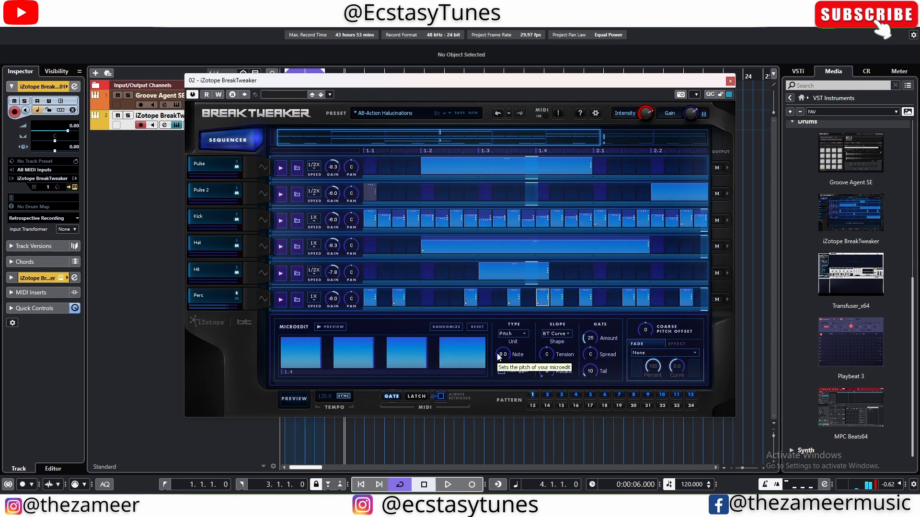
left_click(260, 299)
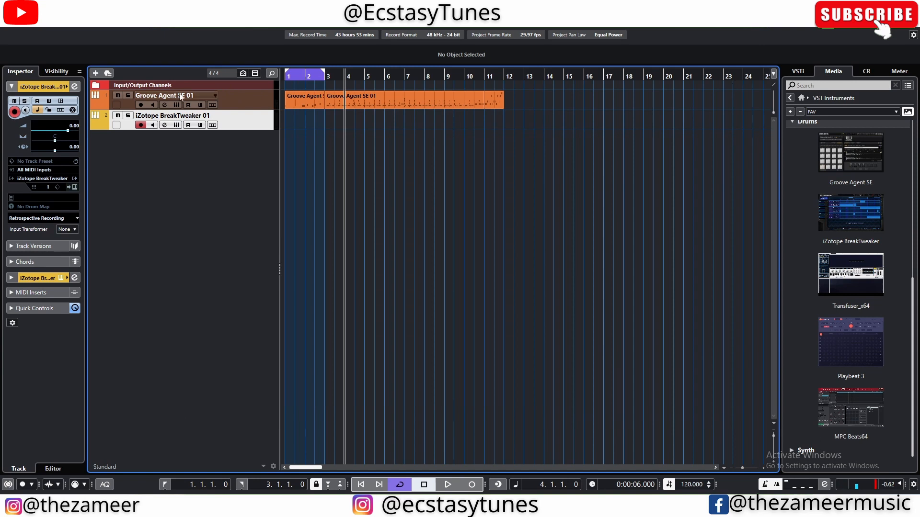
Step: Add a Transfuser_x64 instrument track below the iZotope BreakTweaker track and move its window clear of the track list
left_click_drag(854, 281, 130, 166)
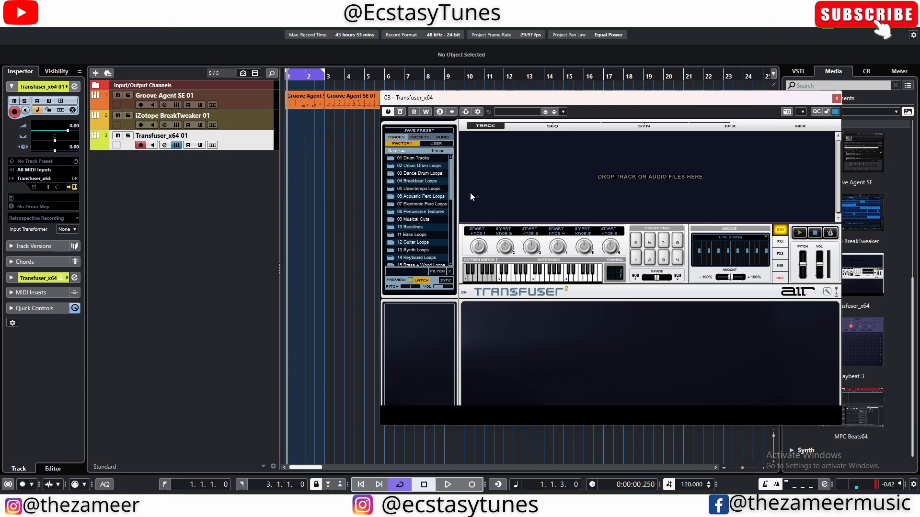
left_click_drag(538, 104, 422, 124)
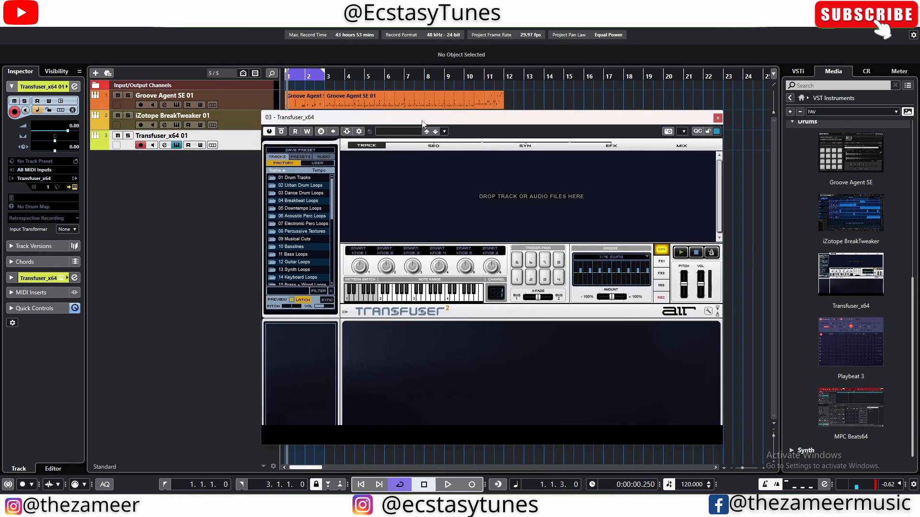
Step: Preview Strg Leg 1, Strg Leg 2 and Strg Leg 3 from Transfuser's String Loops folder, and return to the factory folder list
scroll(287, 224, "down", 2)
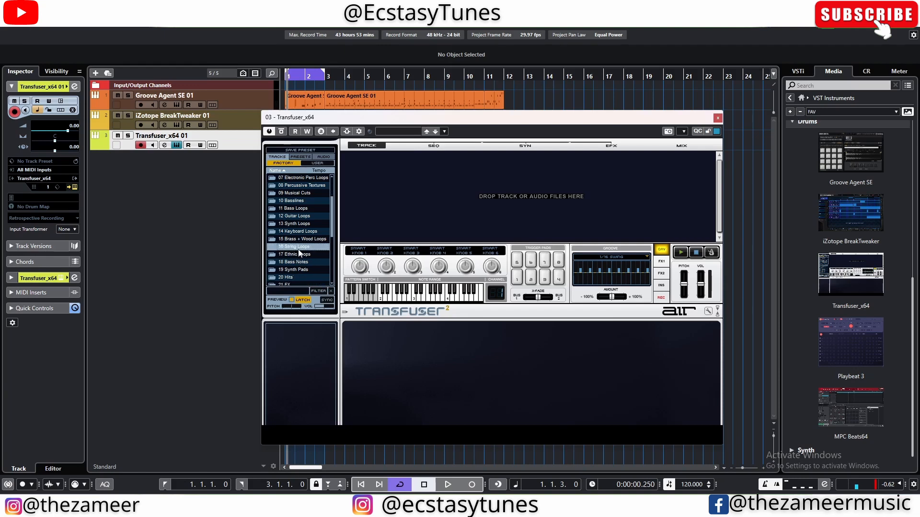
double_click(298, 249)
left_click(299, 241)
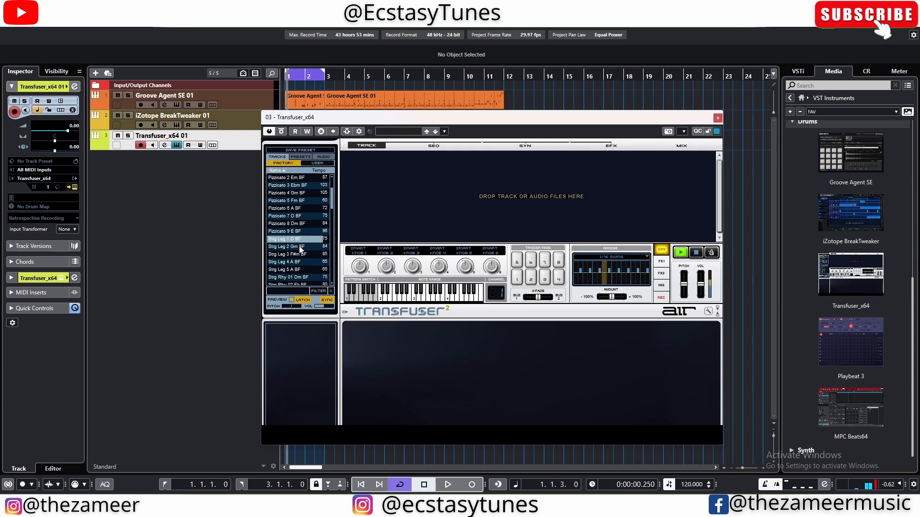
left_click(301, 247)
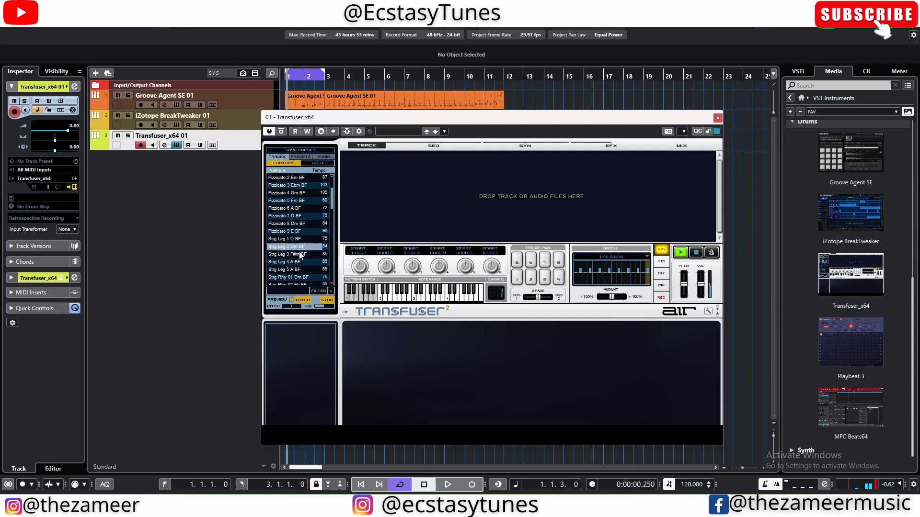
left_click(300, 254)
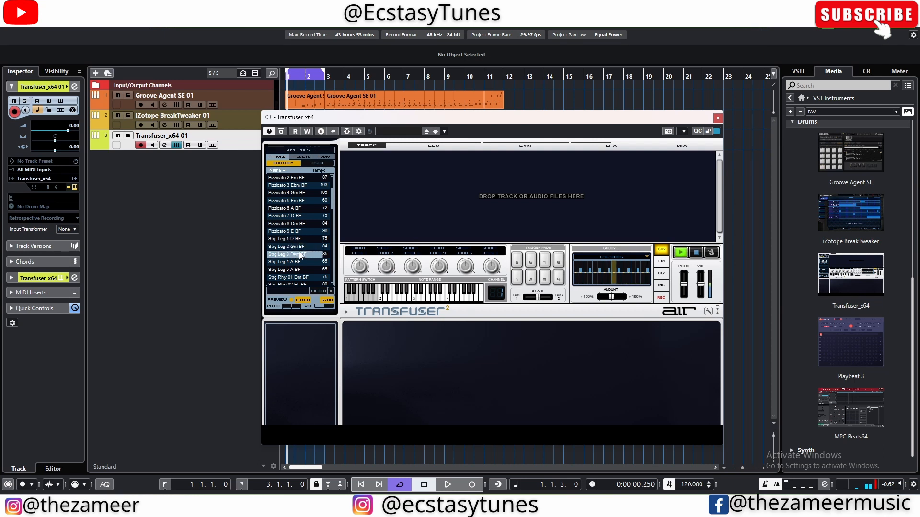
scroll(309, 220, "up", 2)
double_click(280, 179)
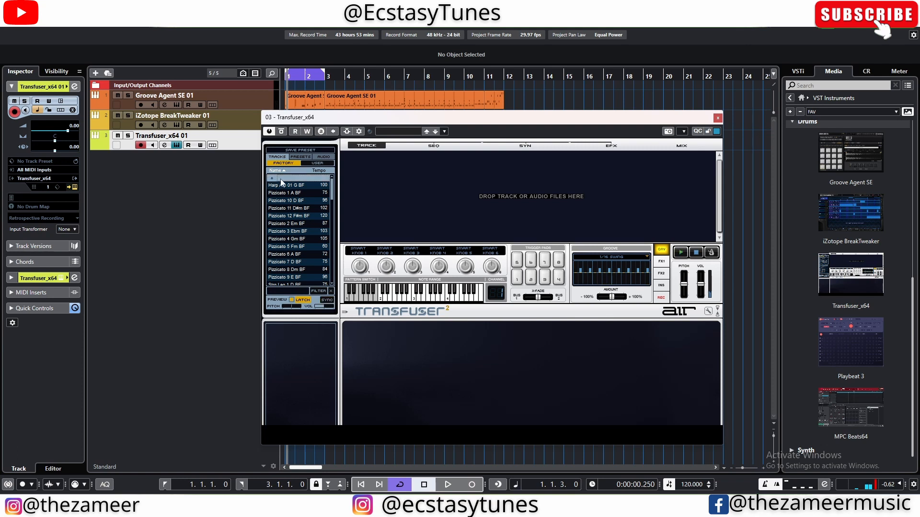
Step: Preview Butter Bass, Deep Bass 01, Deep Bass 02 and Deep Bass 03 from the Basslines folder
double_click(306, 246)
left_click(293, 224)
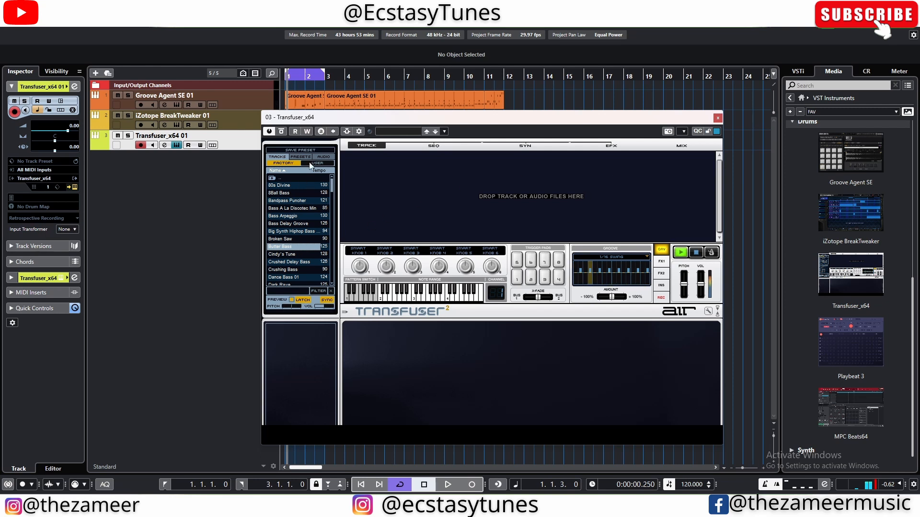
scroll(322, 248, "down", 3)
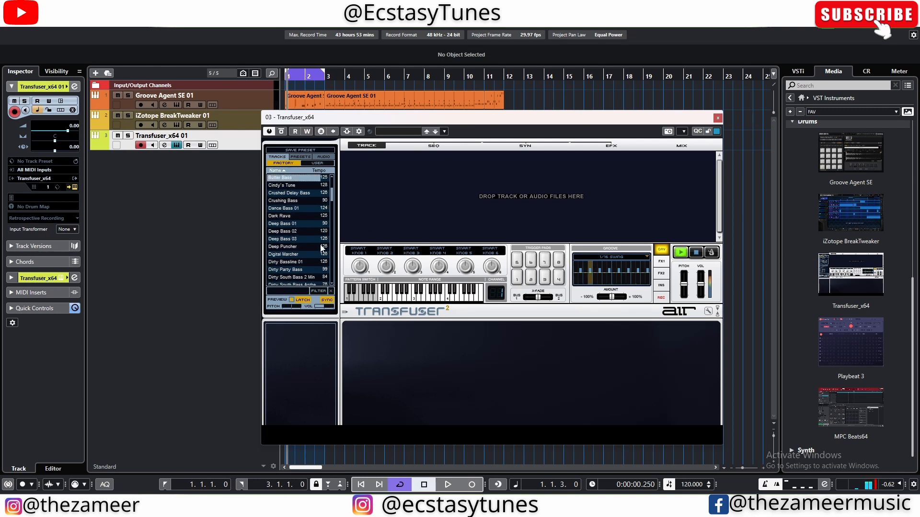
scroll(321, 248, "up", 1)
left_click(303, 248)
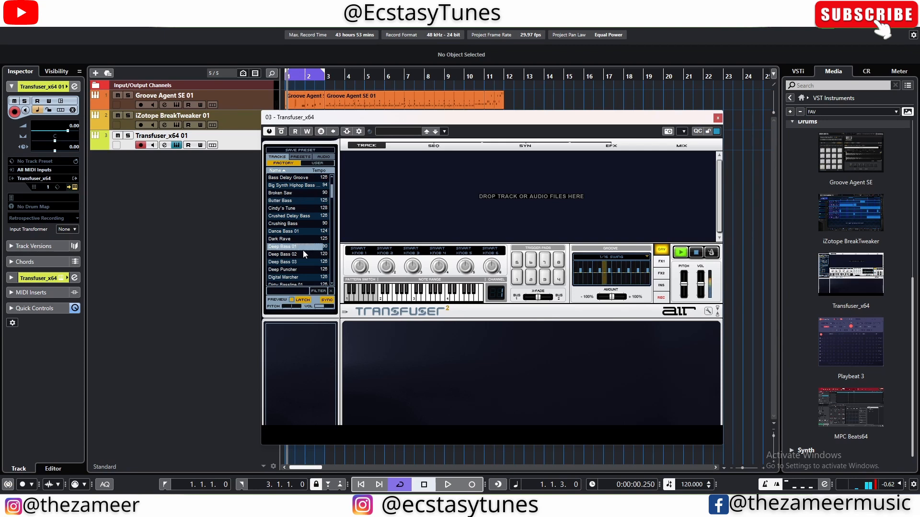
left_click(296, 254)
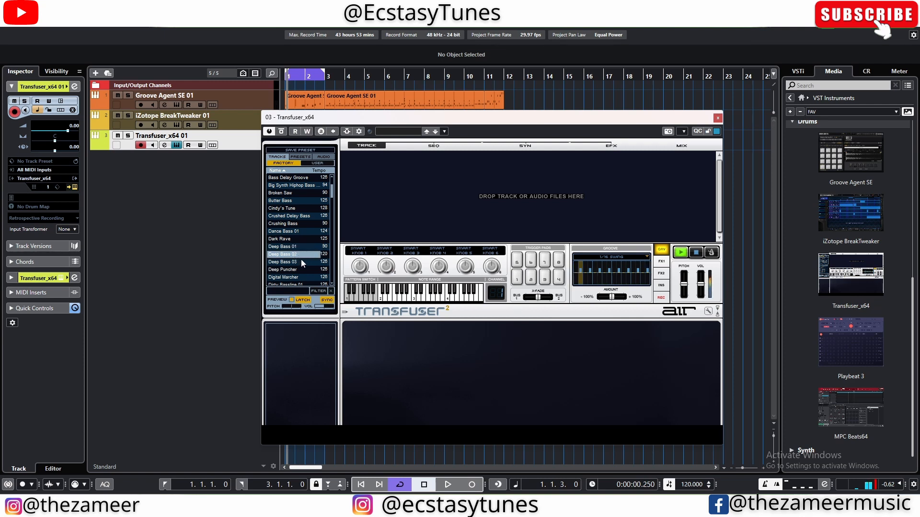
left_click(302, 261)
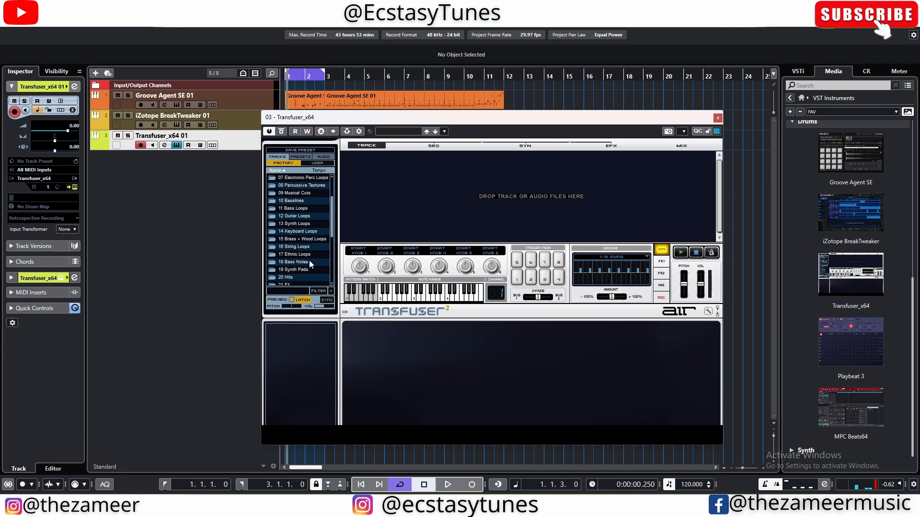
Step: Preview 808 Dream Perc, several Addon loops and Ambient Pulse from the Percussive Textures folder
scroll(315, 275, "up", 1)
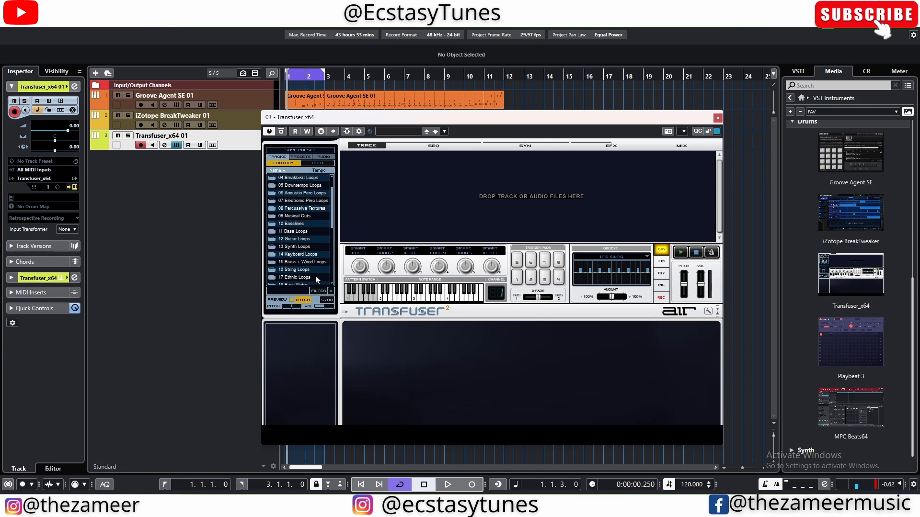
left_click(322, 210)
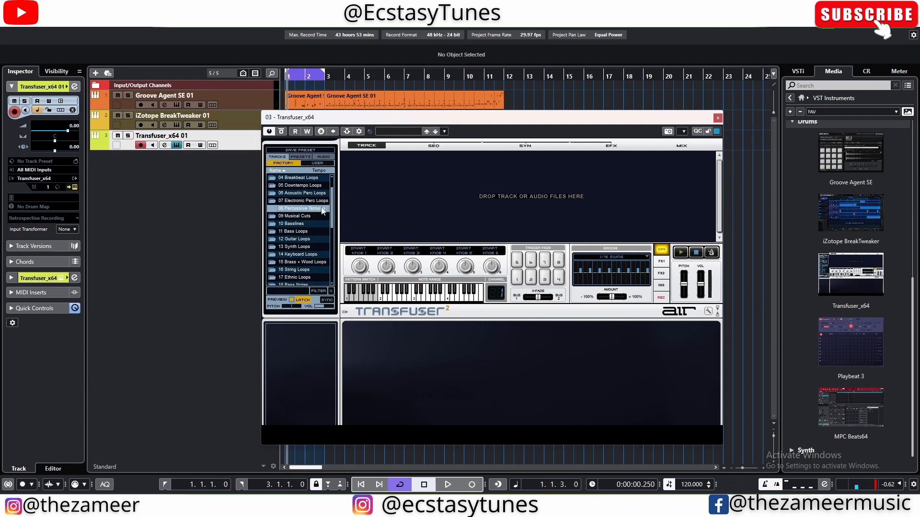
double_click(295, 214)
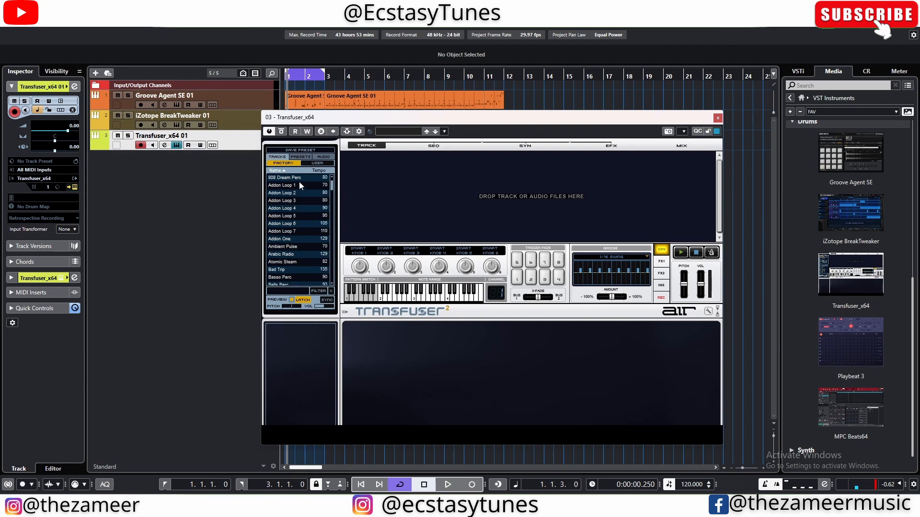
left_click(314, 178)
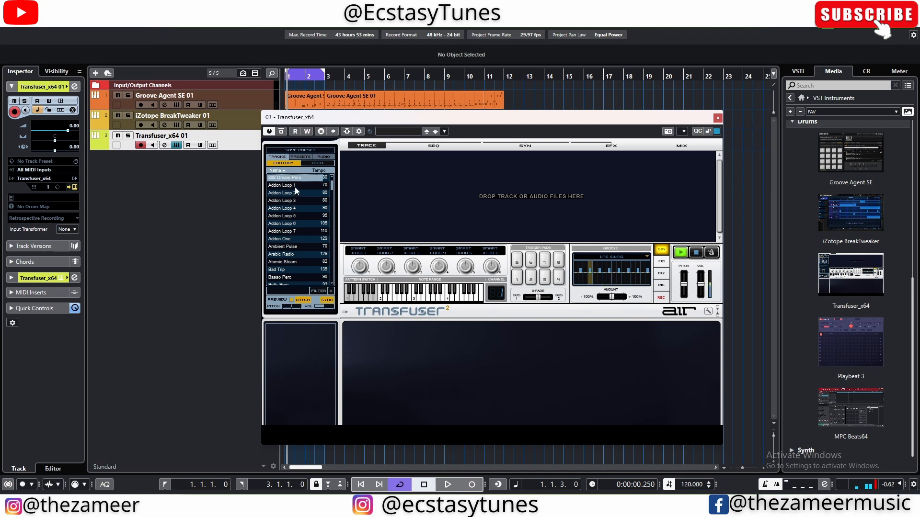
left_click(296, 187)
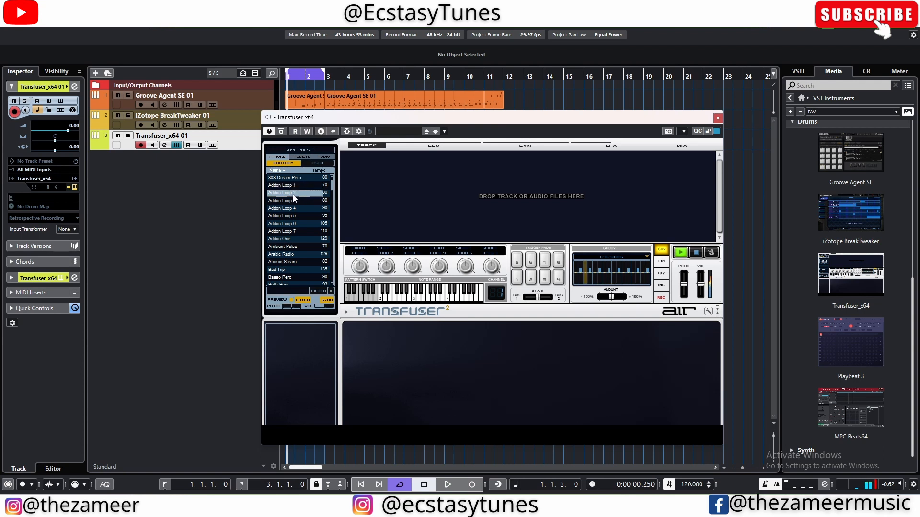
left_click(291, 201)
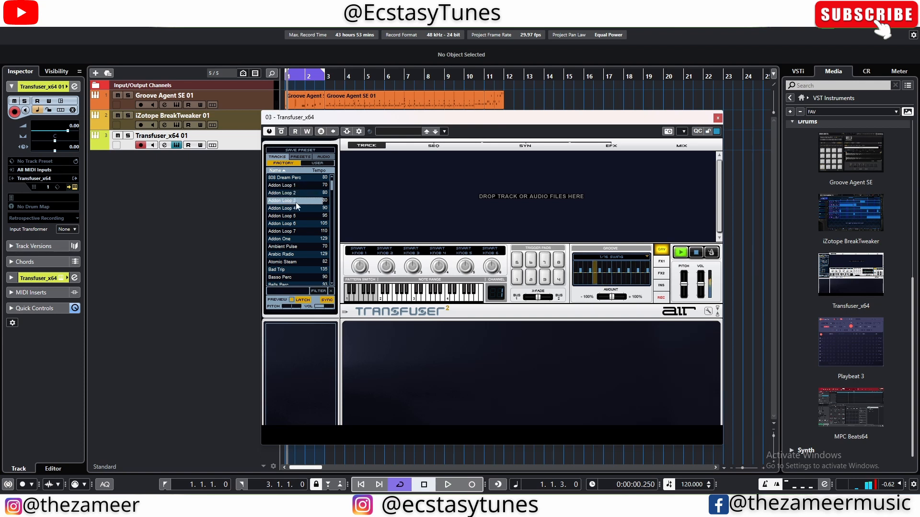
left_click(296, 208)
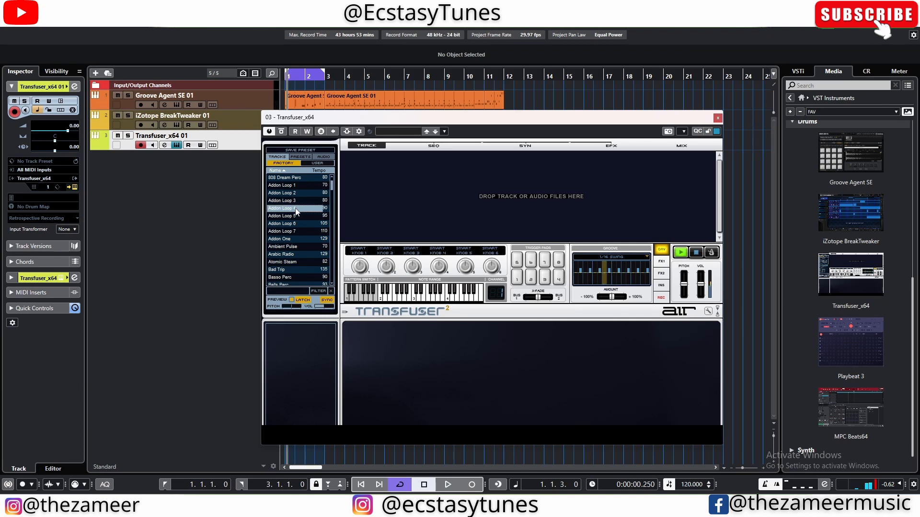
left_click(294, 239)
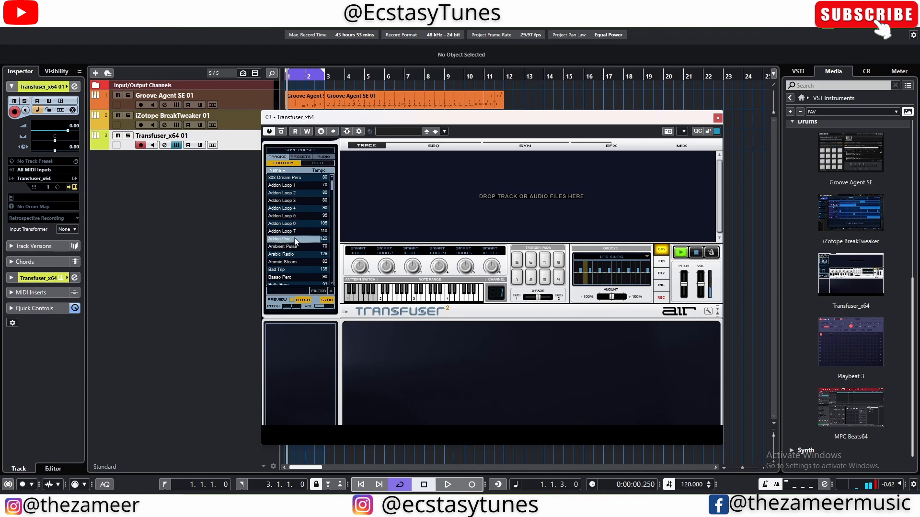
left_click(301, 248)
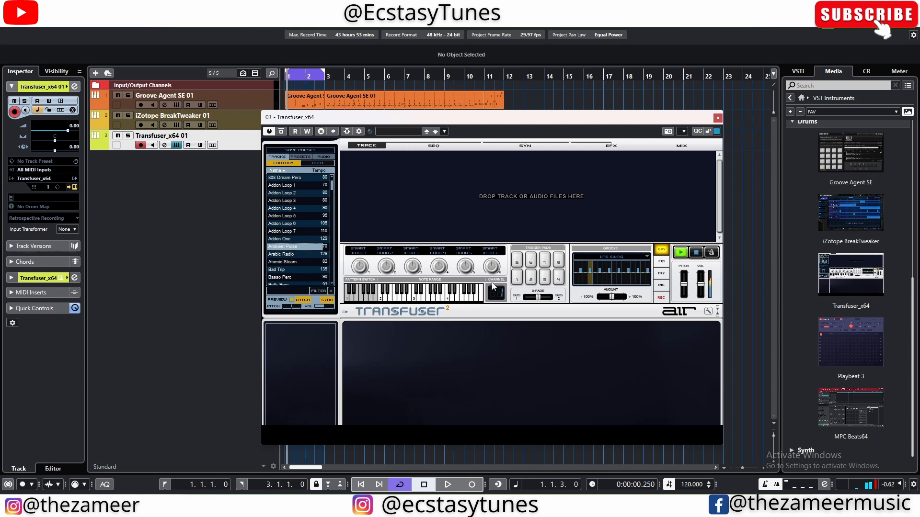
Step: Preview Arabic Radio and load it as a track in Transfuser's empty track area
left_click(312, 255)
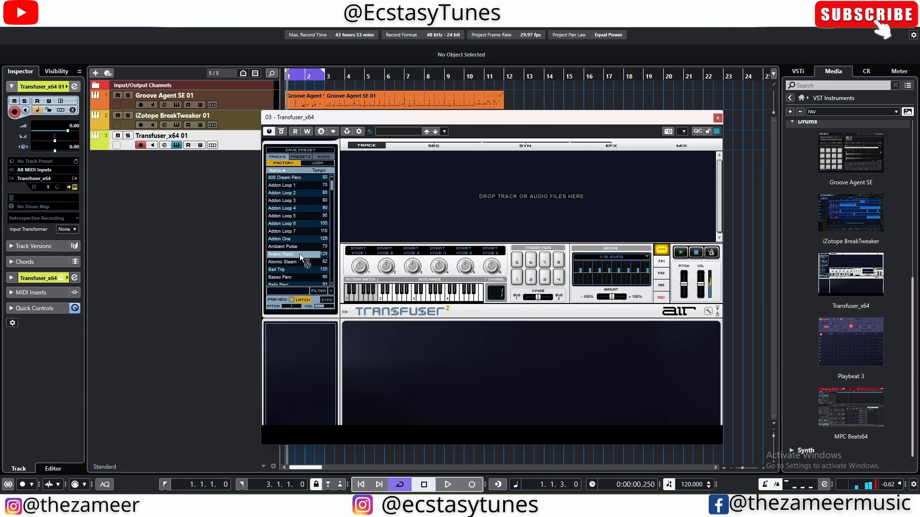
left_click_drag(300, 253, 382, 199)
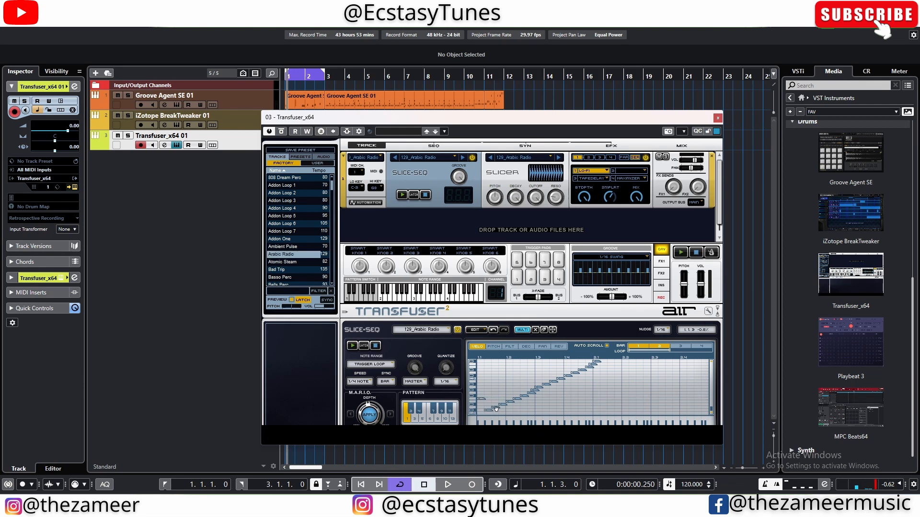
Step: Redraw several early slices of the Arabic Radio pattern at different heights in the Slice-Seq grid and listen to the loop
left_click_drag(503, 406, 523, 385)
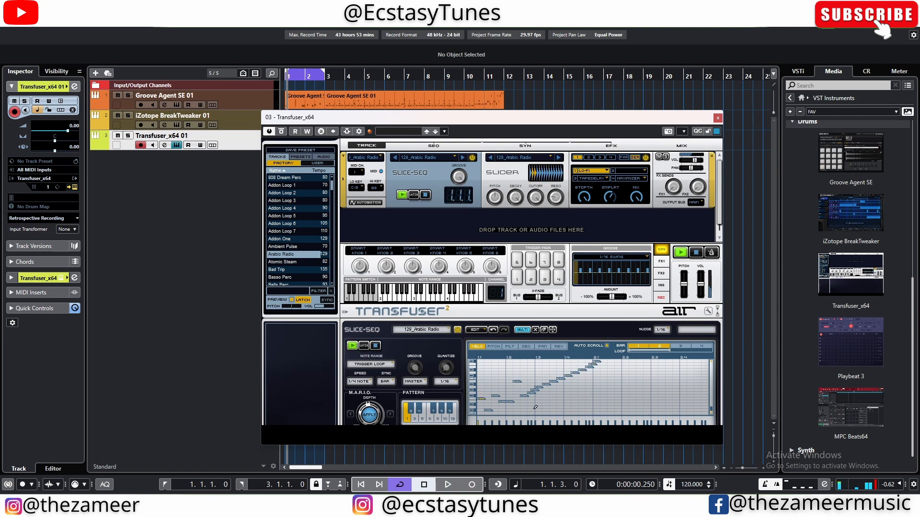
scroll(608, 205, "down", 1)
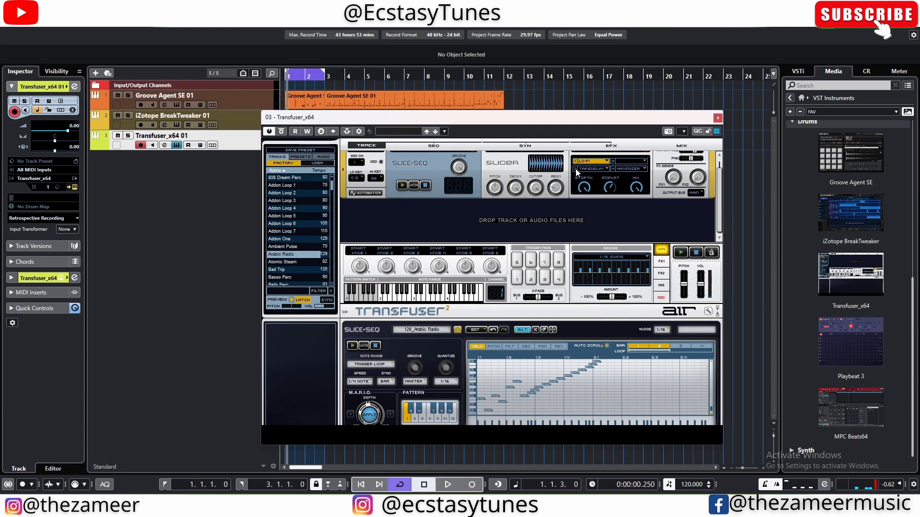
Step: Open the Tape Delay effect on the Arabic Radio track and adjust its delay and feedback, with feedback at about 13 %
right_click(605, 171)
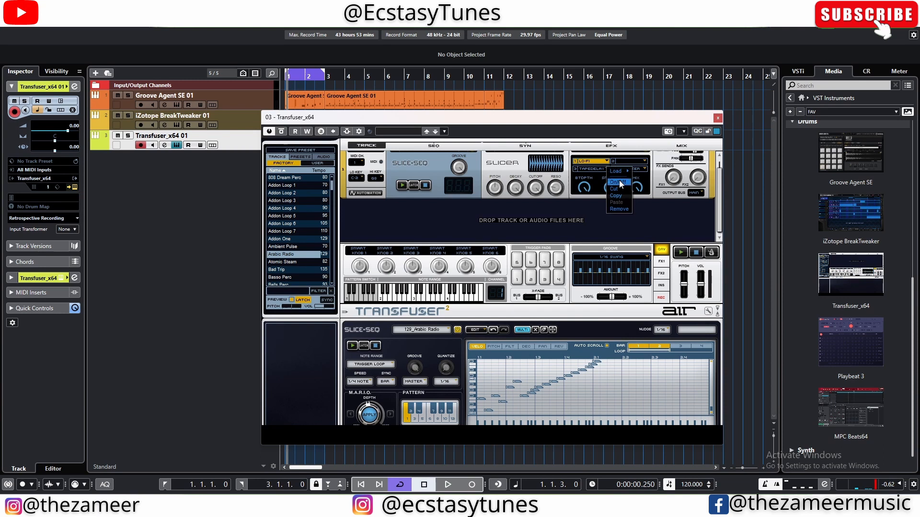
left_click(599, 176)
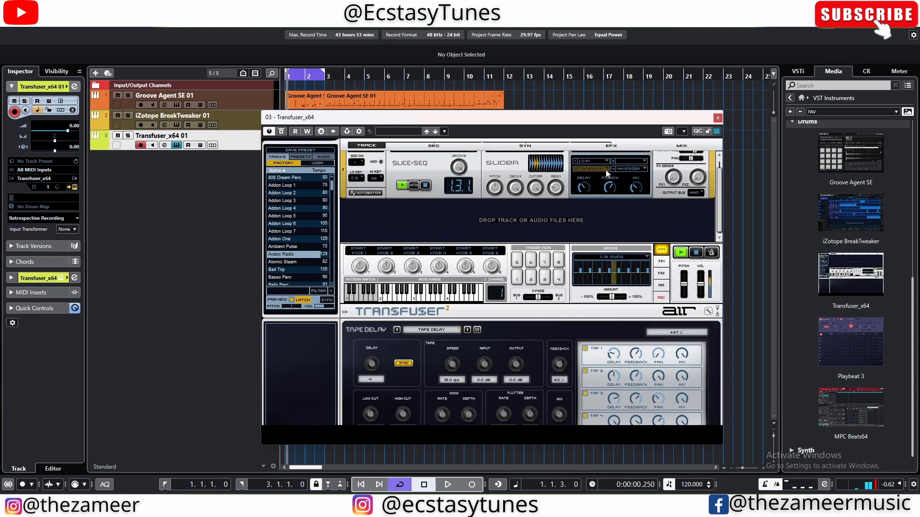
right_click(605, 170)
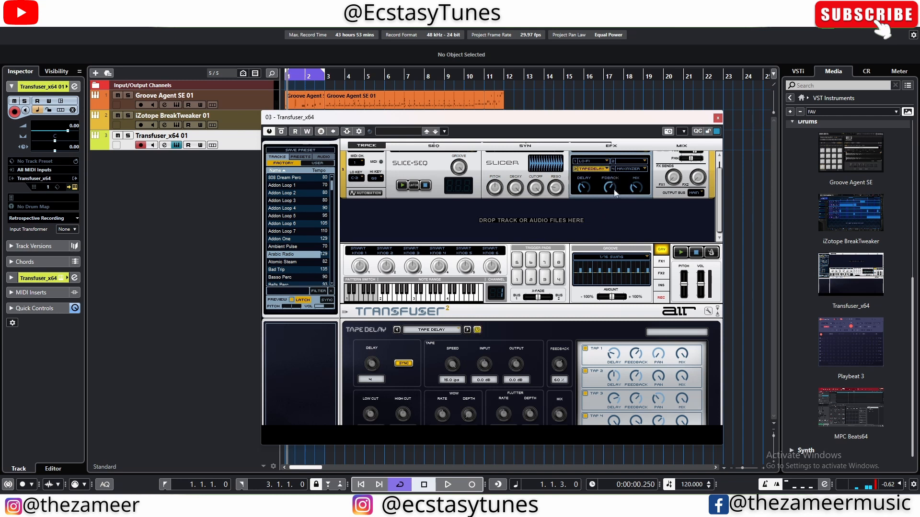
left_click_drag(585, 188, 584, 194)
left_click_drag(614, 182, 613, 229)
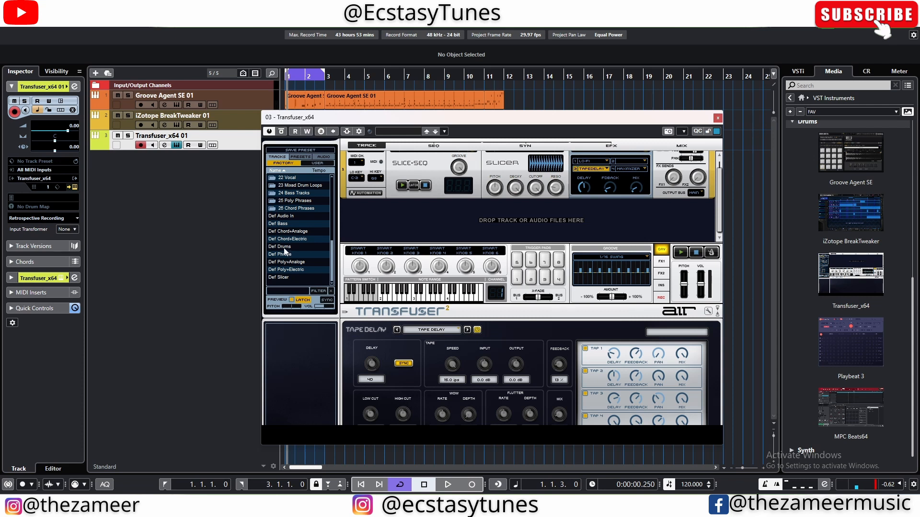
Step: Load the Def Drums preset as a new Transfuser track and remove the Arabic Radio track
left_click(284, 247)
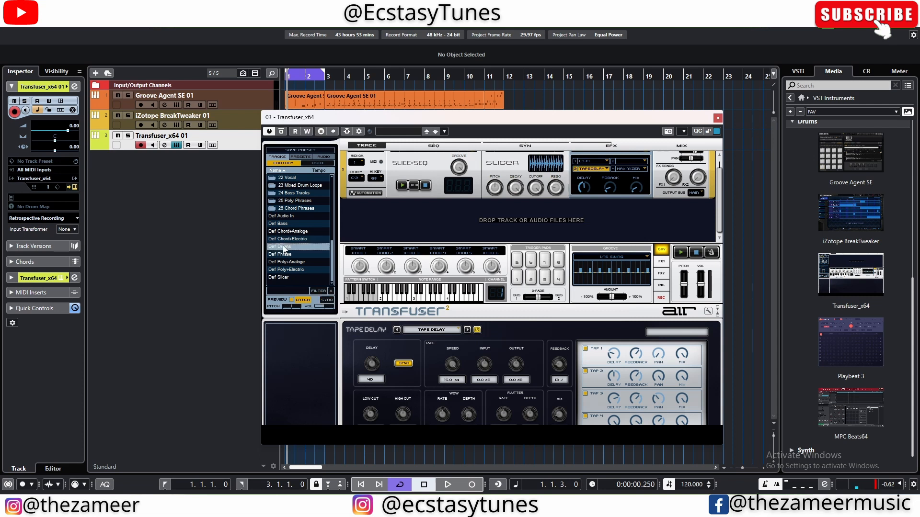
left_click_drag(285, 247, 355, 215)
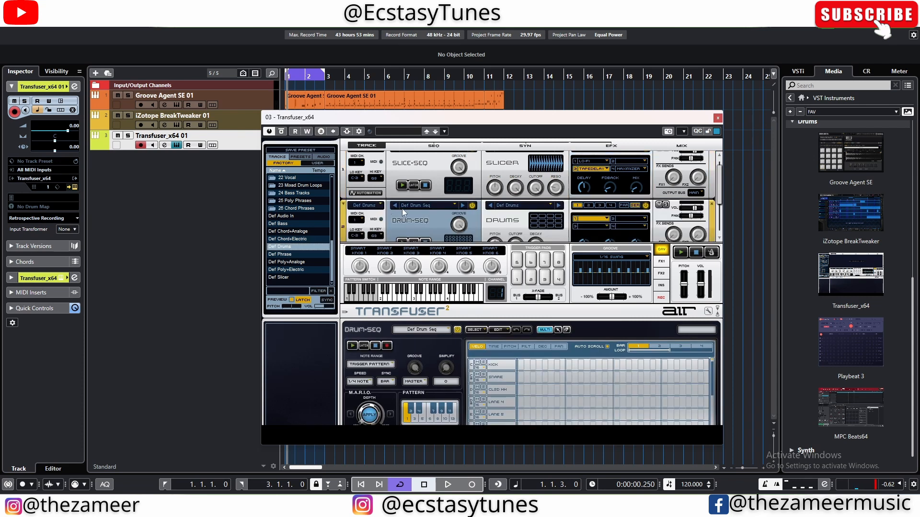
scroll(711, 189, "up", 1)
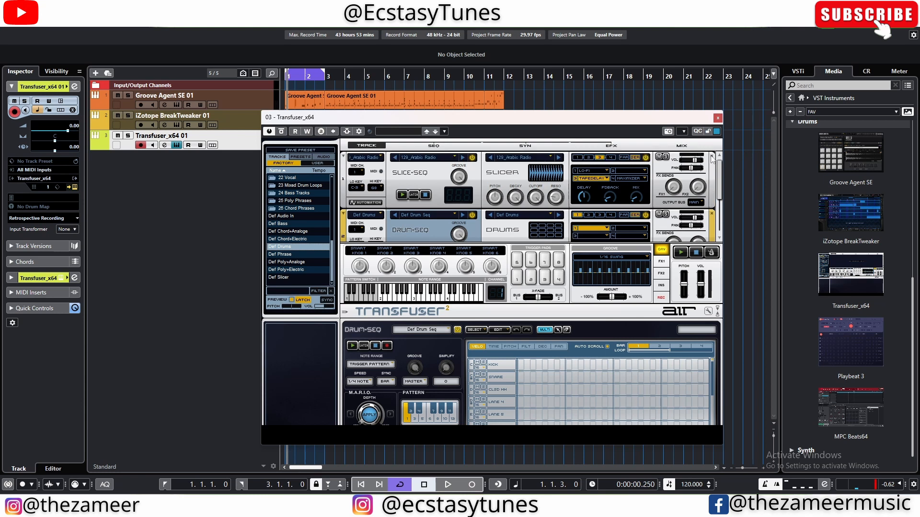
left_click(712, 157)
left_click(772, 386)
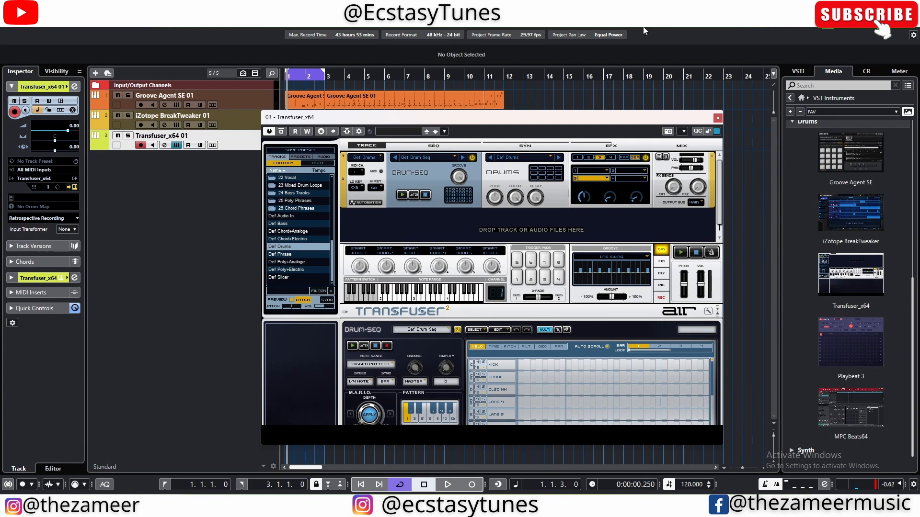
Step: Move the Transfuser window clear of the file browser and load OS_DSND_Kick 12 onto the first pad of the Drums module
left_click_drag(369, 120, 341, 118)
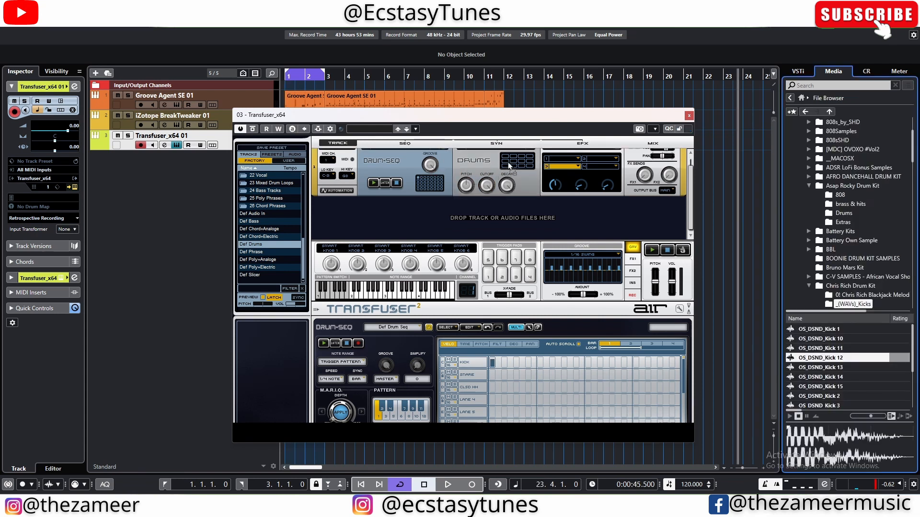
left_click(506, 161)
left_click_drag(504, 160, 365, 408)
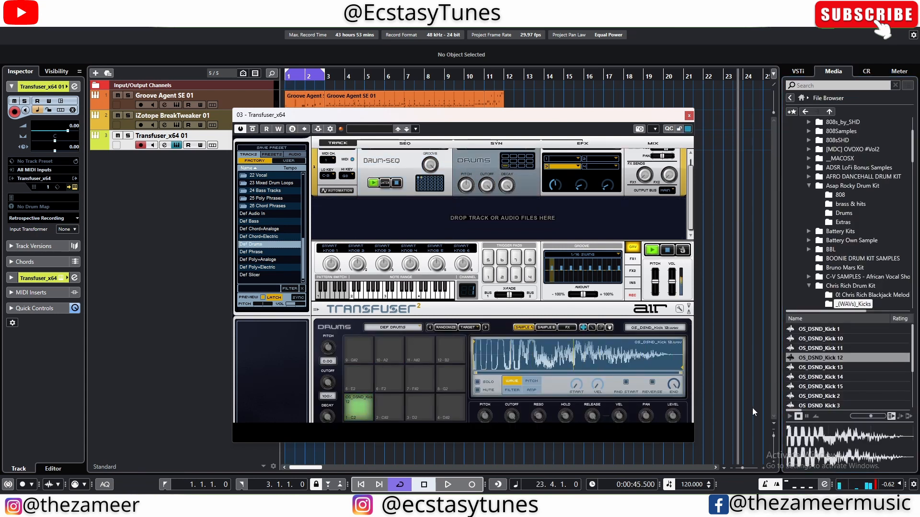
Step: Load OS_DSND_Perc 14 from the _(WAVs)_Percussions folder onto the second drum pad and place a snare-lane hit on step 5
scroll(863, 287, "down", 2)
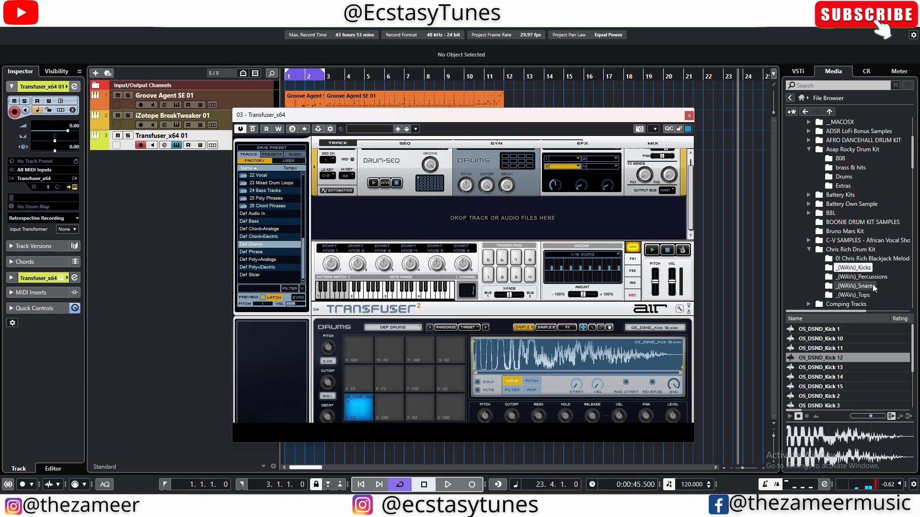
left_click(872, 277)
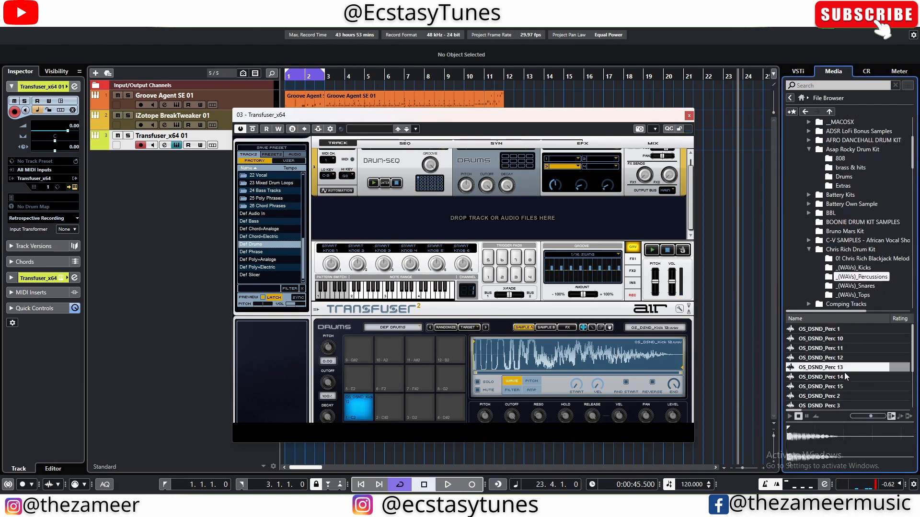
left_click(836, 386)
left_click_drag(836, 380, 365, 408)
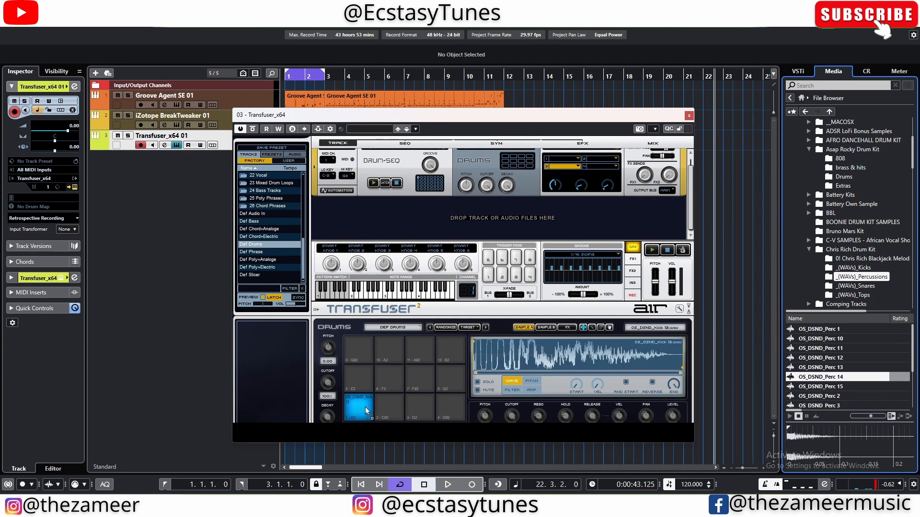
left_click_drag(365, 409, 389, 408)
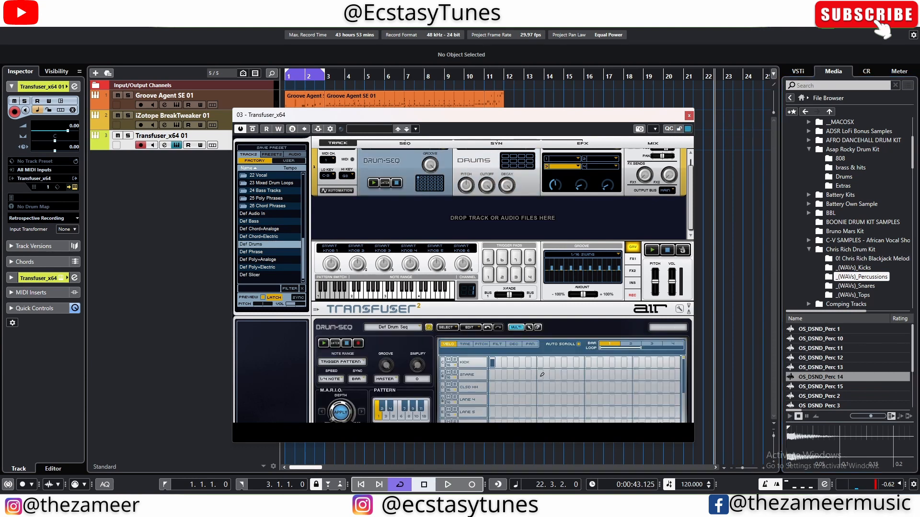
left_click(542, 375)
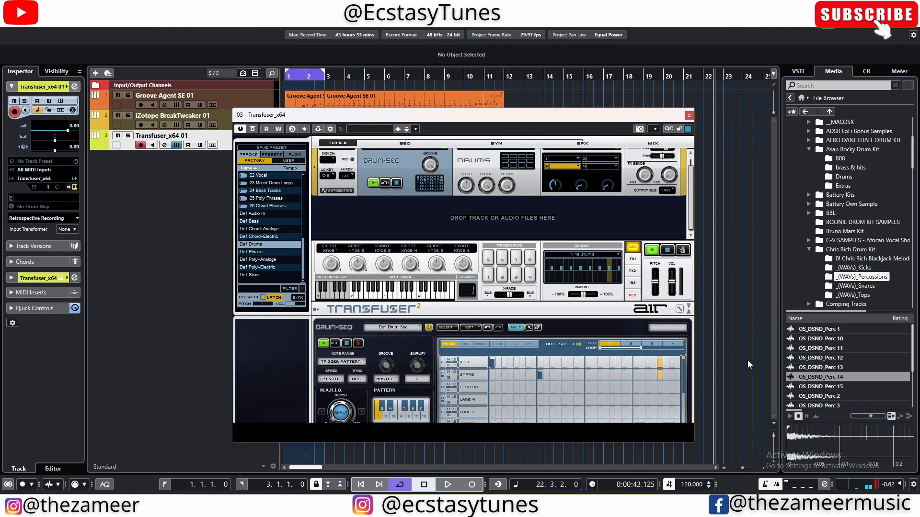
key("space")
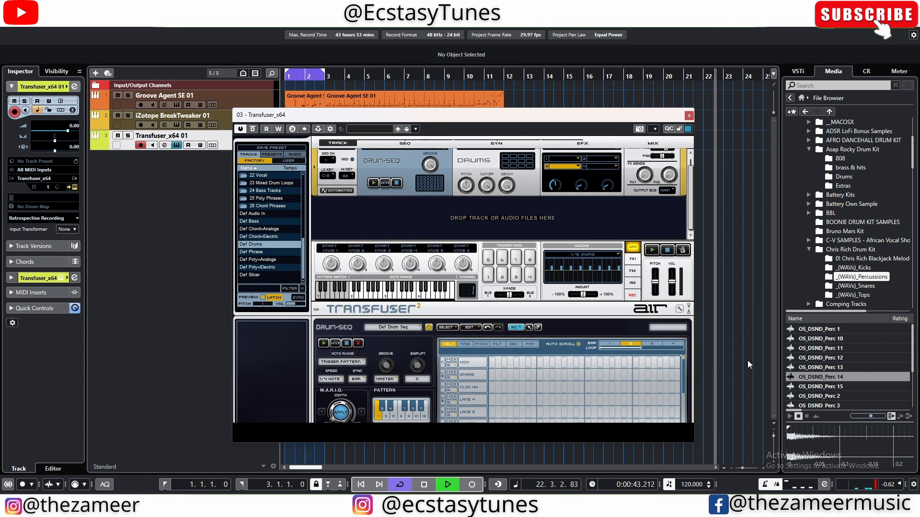
key("space")
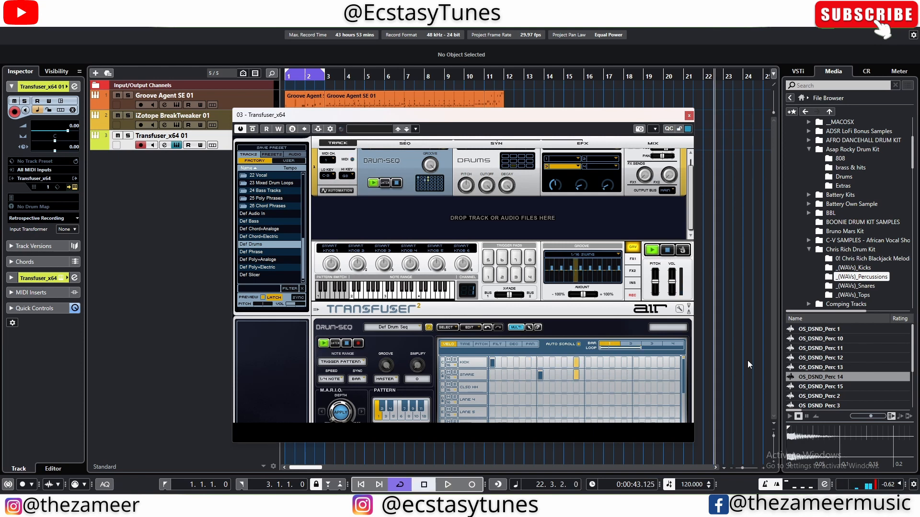
Step: Load OS_DSND_Perc 2 onto the third drum pad and place a closed hi-hat lane hit on step 3
left_click(838, 397)
left_click_drag(846, 398, 489, 163)
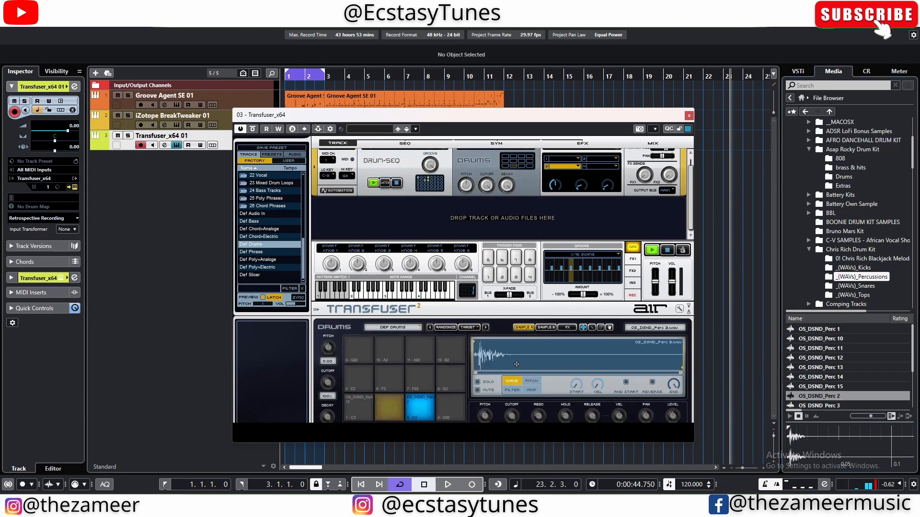
left_click(393, 171)
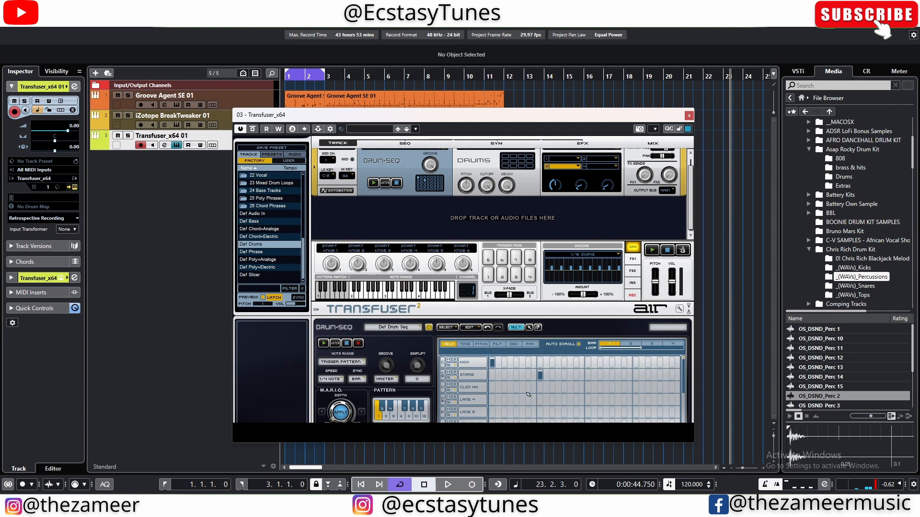
left_click(516, 387)
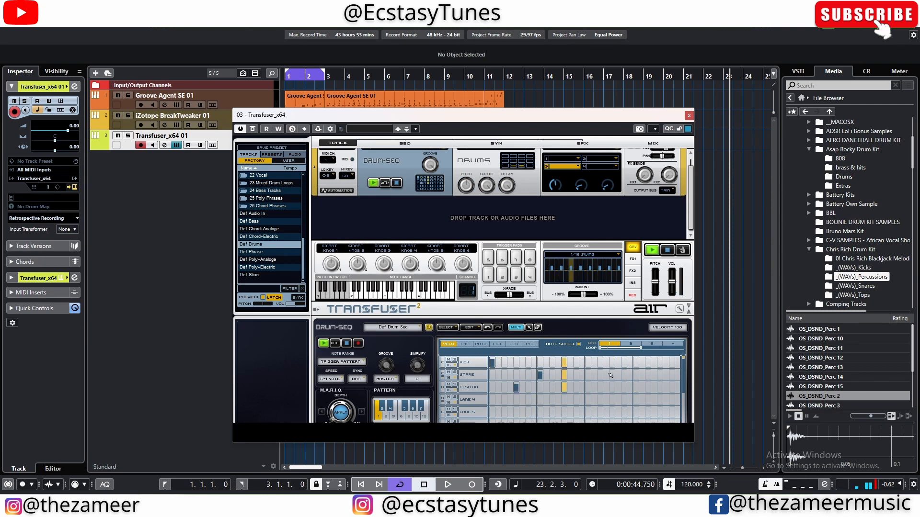
Step: Add hits for kick on step 11, snare on 15 and closed hi-hat on 7, 14 and 16, and shorten the loop to bar 1
left_click(612, 363)
left_click(660, 375)
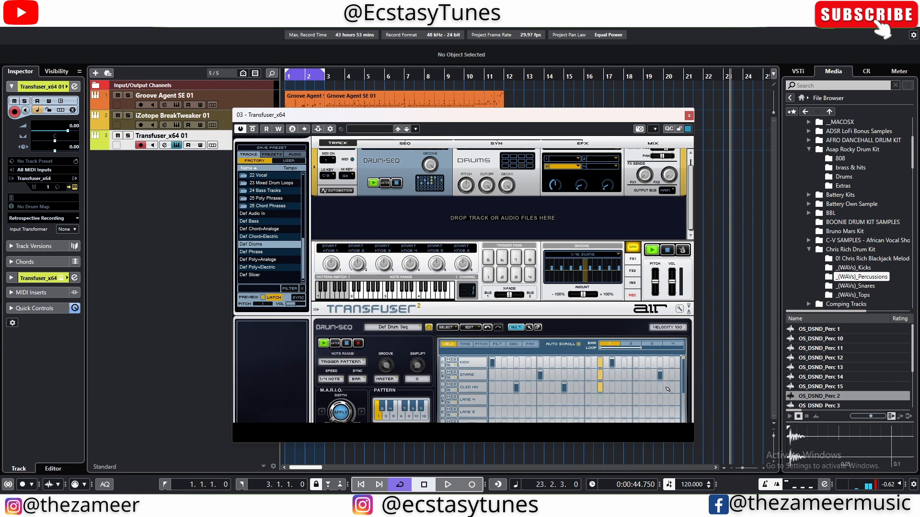
left_click(672, 387)
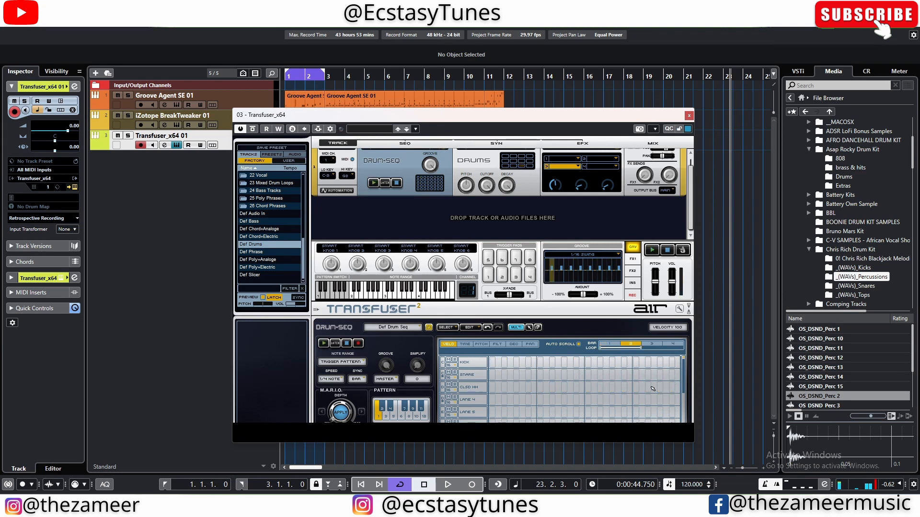
key("space")
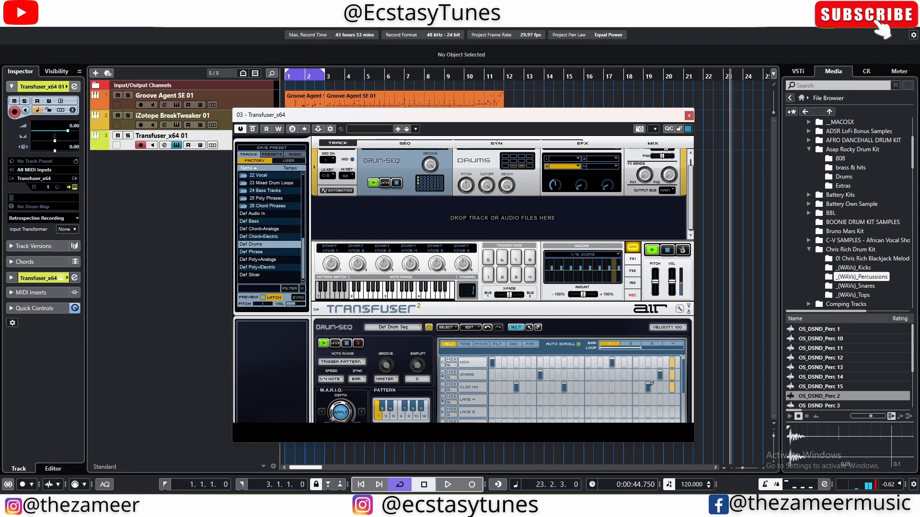
left_click_drag(639, 349, 621, 348)
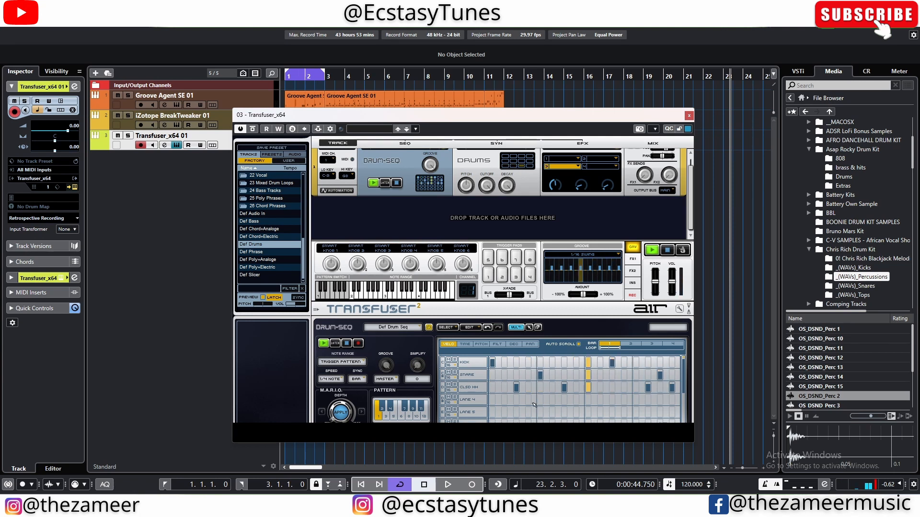
Step: Load OS_DSND_Perc 5 onto the fourth drum pad with a lane 4 hit on step 4, and adjust hit velocities there and on hi-hat step 14
left_click(528, 400)
left_click_drag(844, 388, 446, 403)
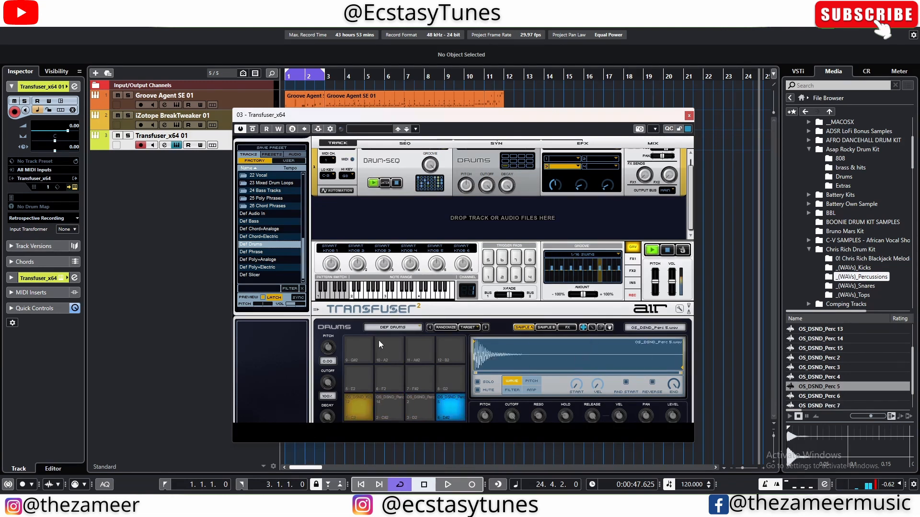
left_click(398, 162)
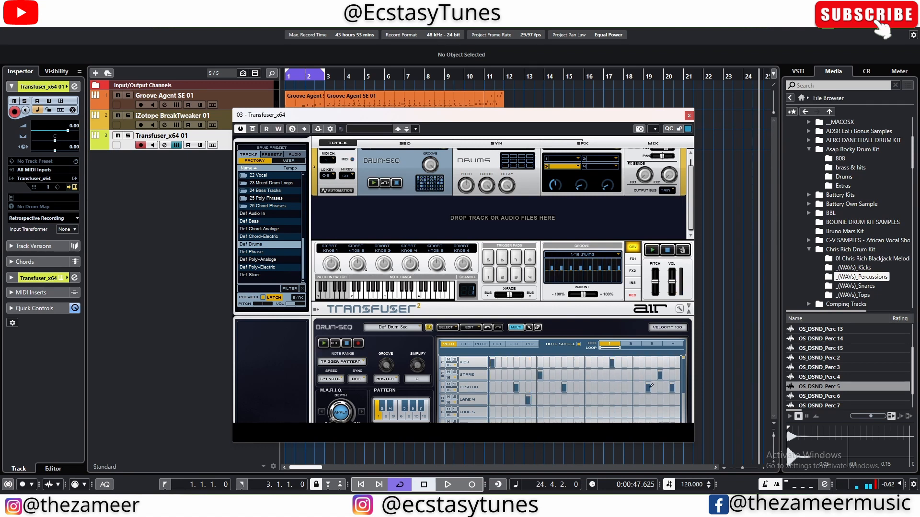
left_click_drag(651, 386, 653, 389)
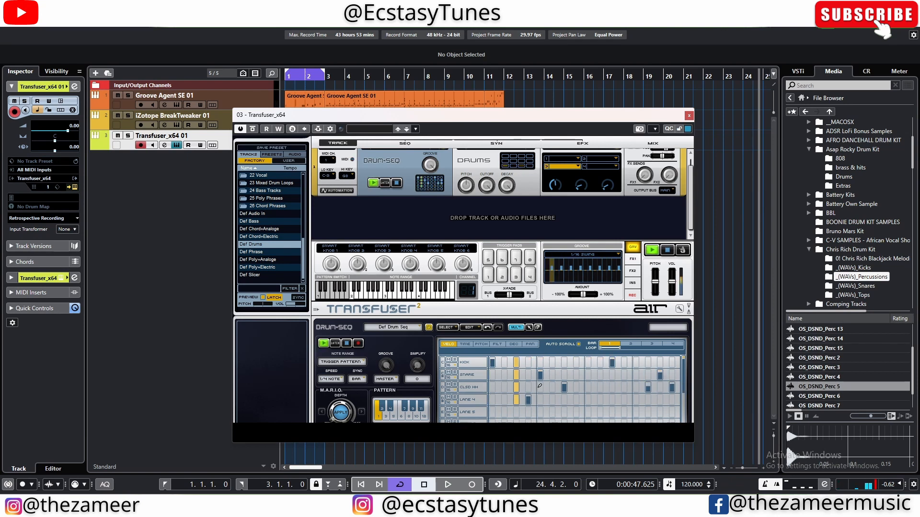
left_click_drag(528, 399, 526, 403)
Step: Load the OS_DSND_Perc 6 sample onto the fifth drum pad
left_click(846, 398)
scroll(846, 395, "down", 1)
left_click_drag(844, 378, 514, 388)
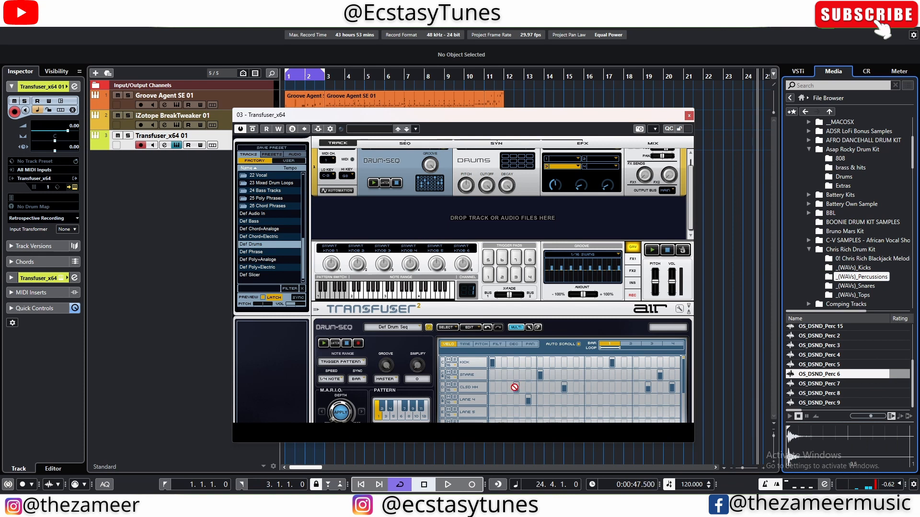
left_click_drag(424, 244, 359, 378)
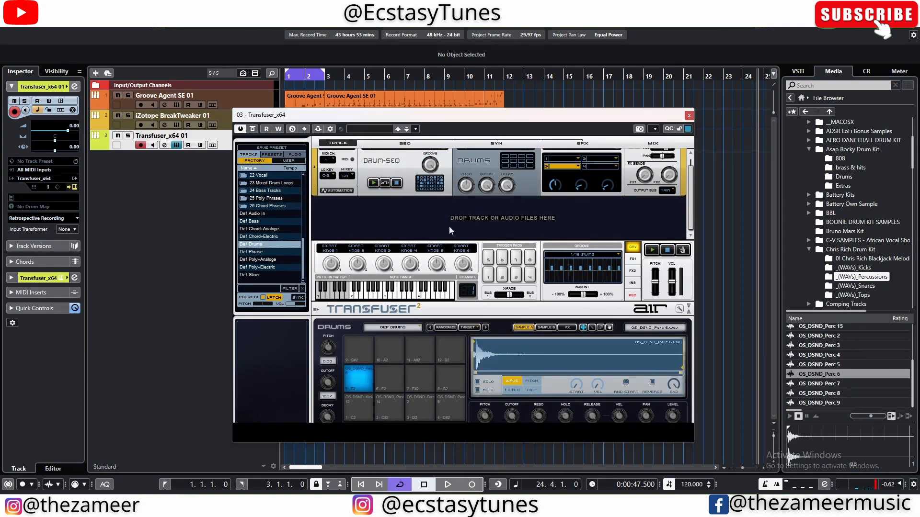
Step: Place lane 5 hits on steps 2, 9 and 12 of the Drum-Seq pattern
left_click(406, 173)
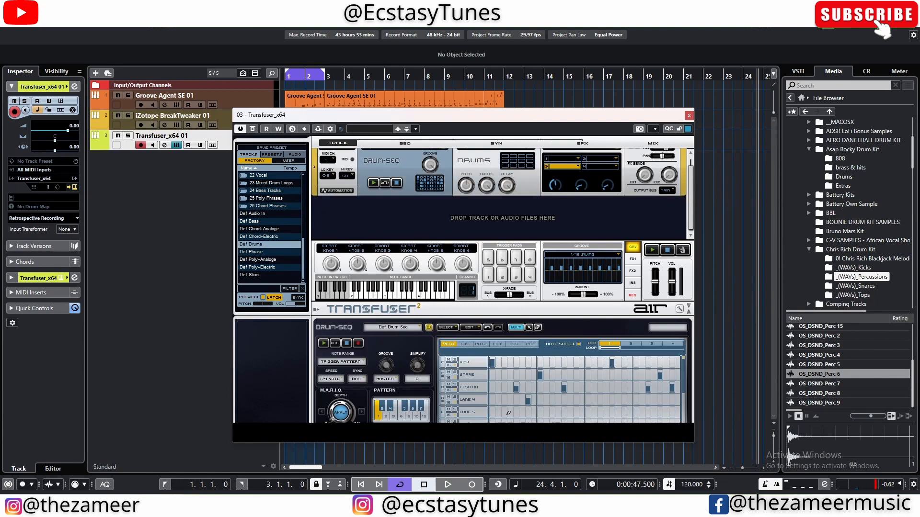
left_click(600, 412)
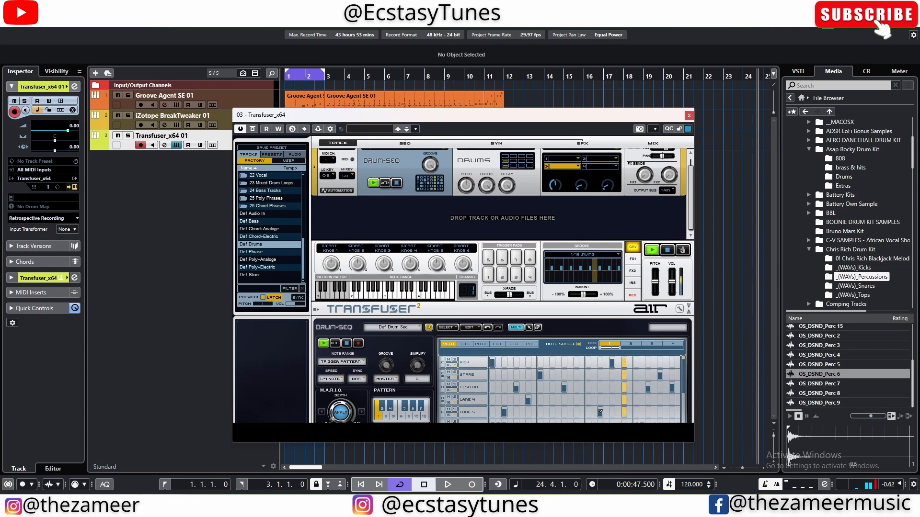
left_click_drag(601, 412, 589, 412)
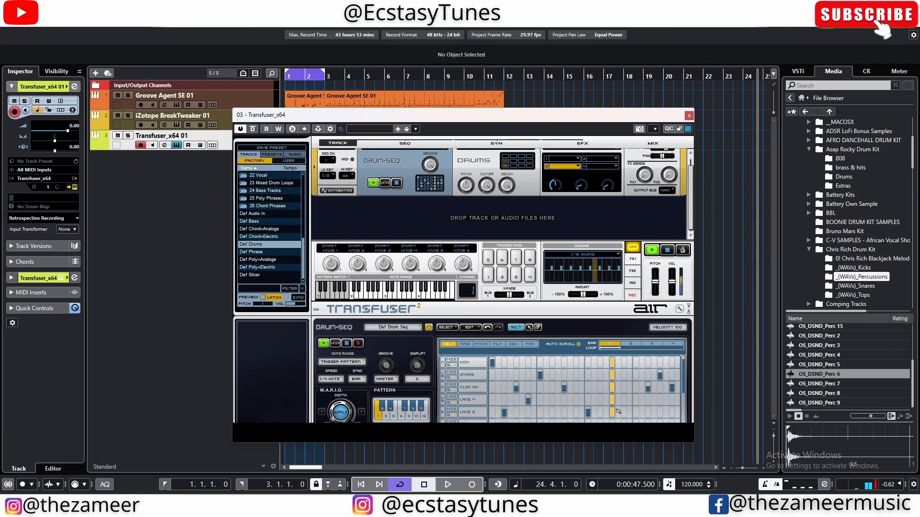
left_click(624, 413)
Step: Close and reopen the Transfuser window, and return the media browser to its home page
left_click(177, 145)
left_click(176, 146)
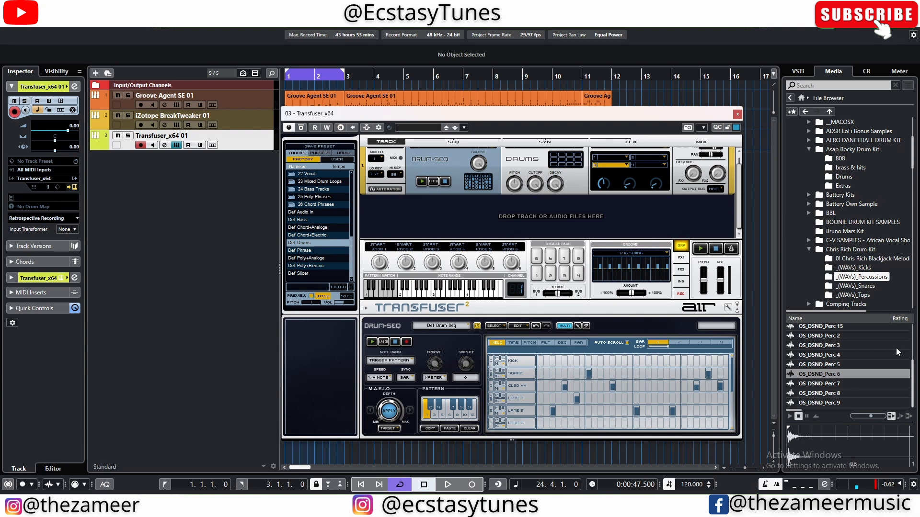
left_click(801, 98)
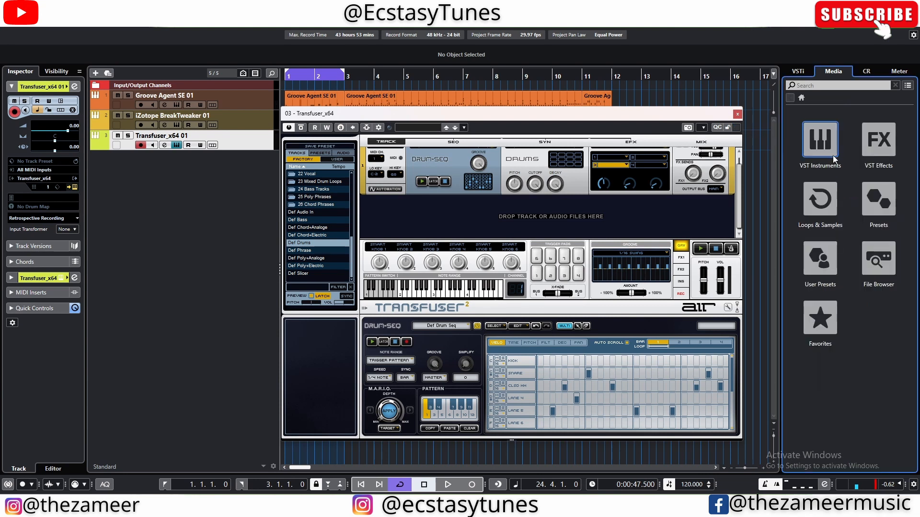
Step: Close the Transfuser window and add Playbeat 3 from the media browser as a new instrument track
left_click(822, 145)
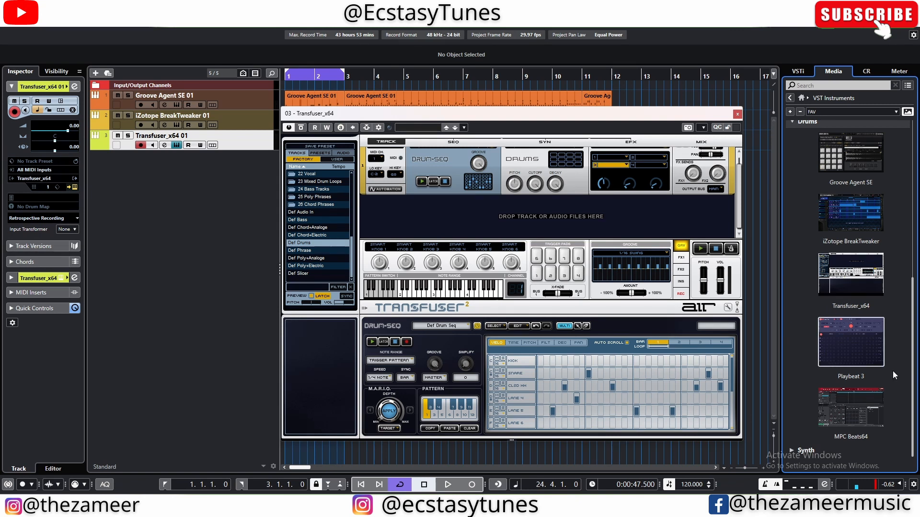
left_click(834, 340)
left_click(738, 114)
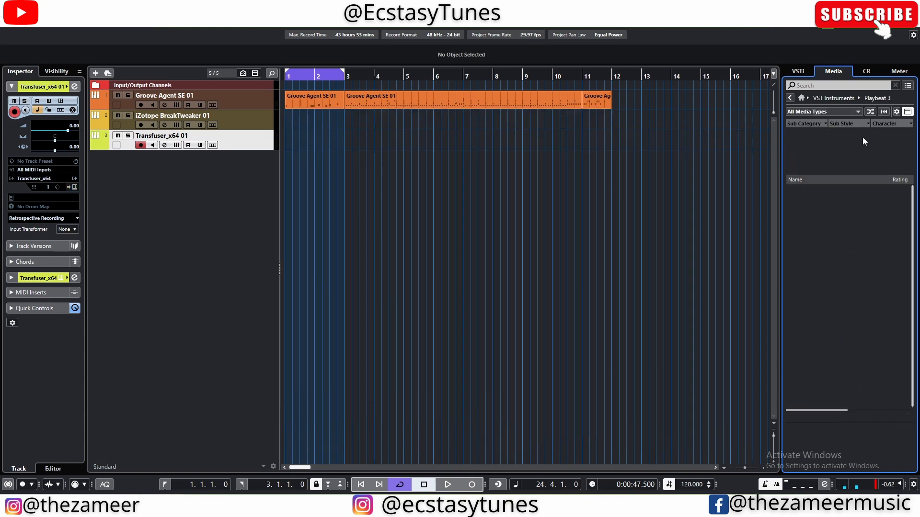
left_click(802, 98)
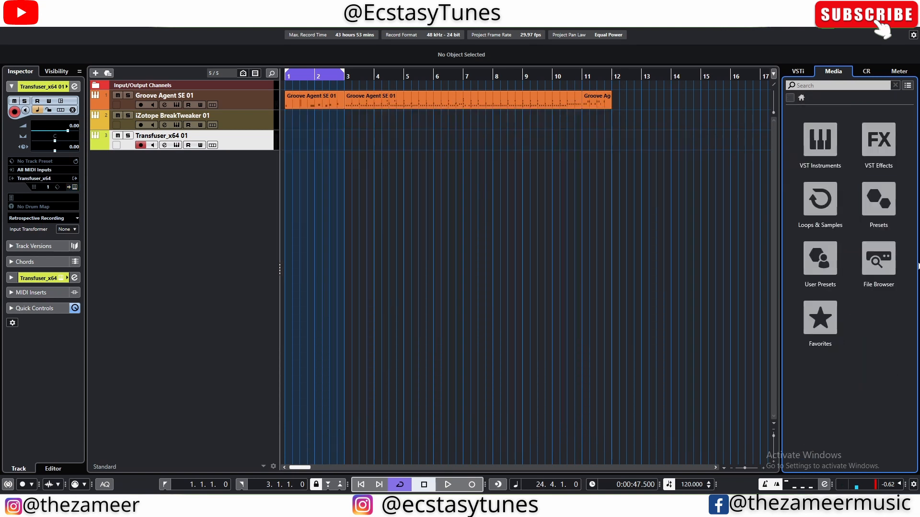
left_click(822, 146)
left_click_drag(850, 340, 154, 192)
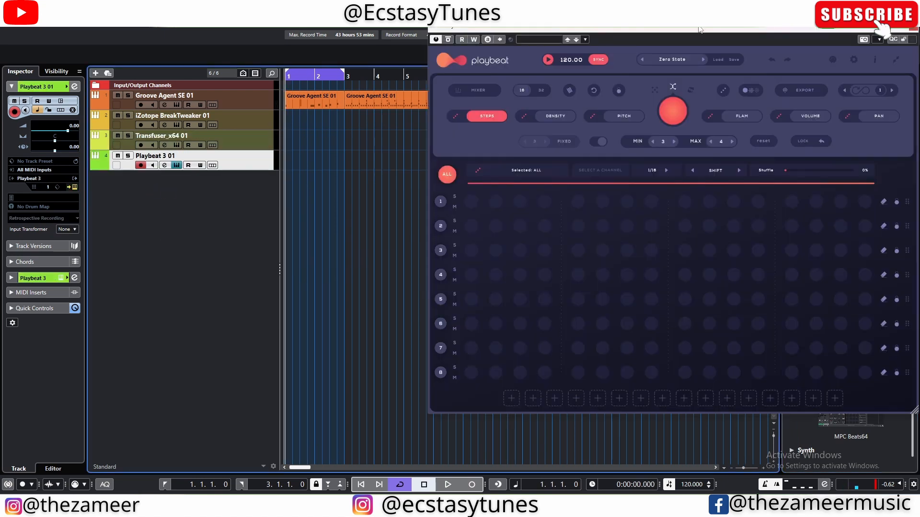
left_click_drag(699, 29, 450, 37)
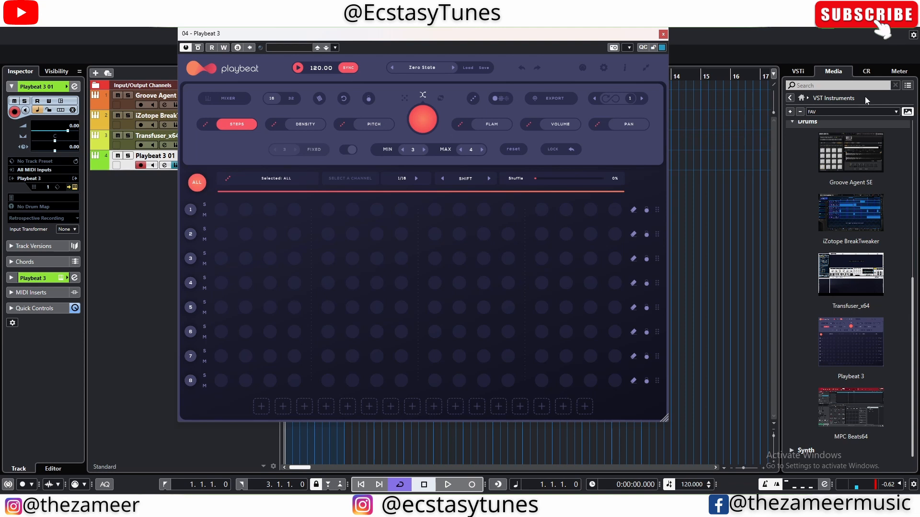
Step: Audition samples in the _(WAVs)_Snares folder and load OS_DSND_Snare 2 onto Playbeat channel 2 with a hit on step 5
left_click(801, 98)
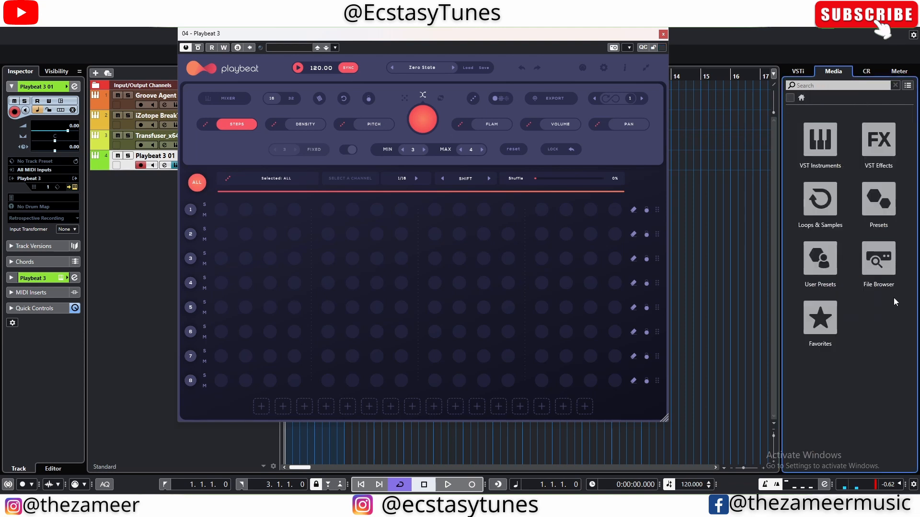
left_click(885, 283)
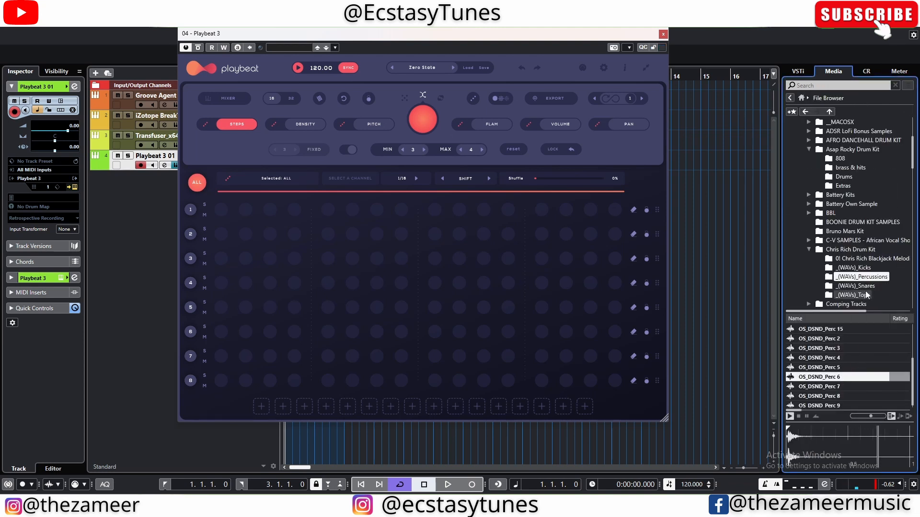
left_click(858, 286)
left_click(852, 377)
left_click(853, 387)
left_click(855, 397)
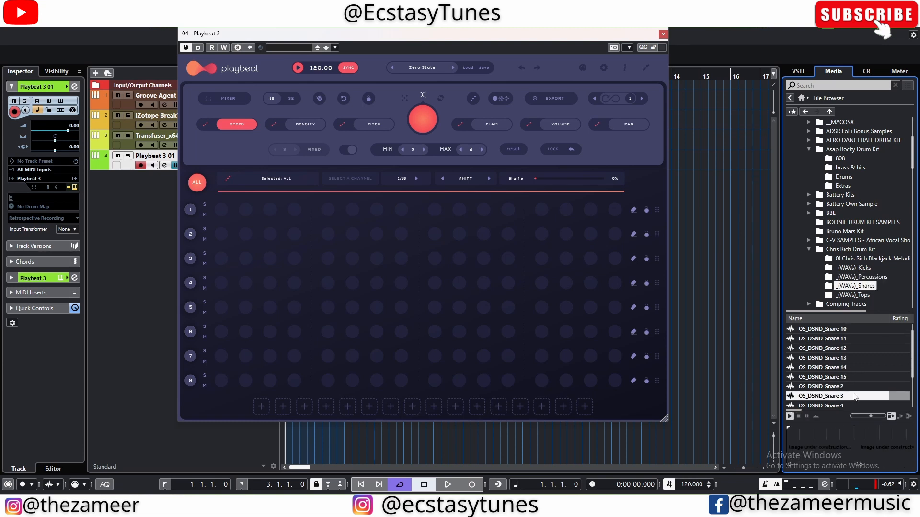
left_click_drag(842, 388, 400, 332)
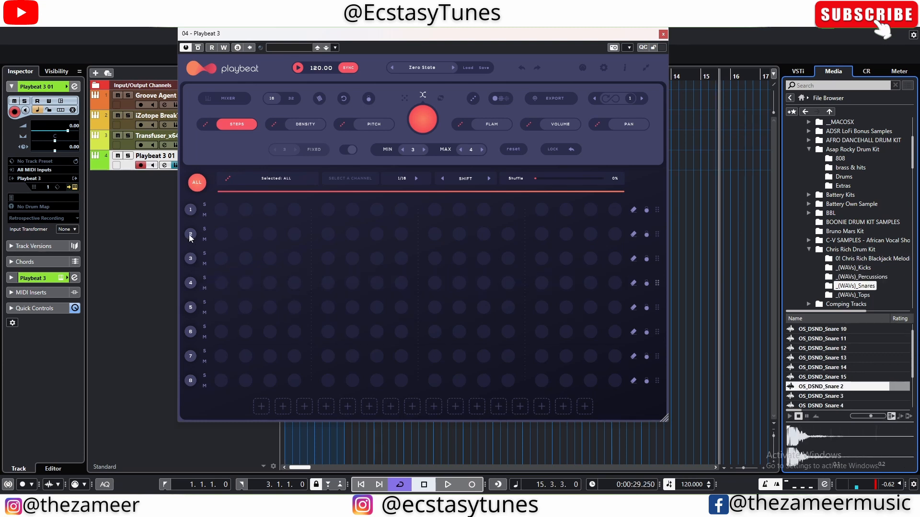
left_click_drag(191, 239, 191, 239)
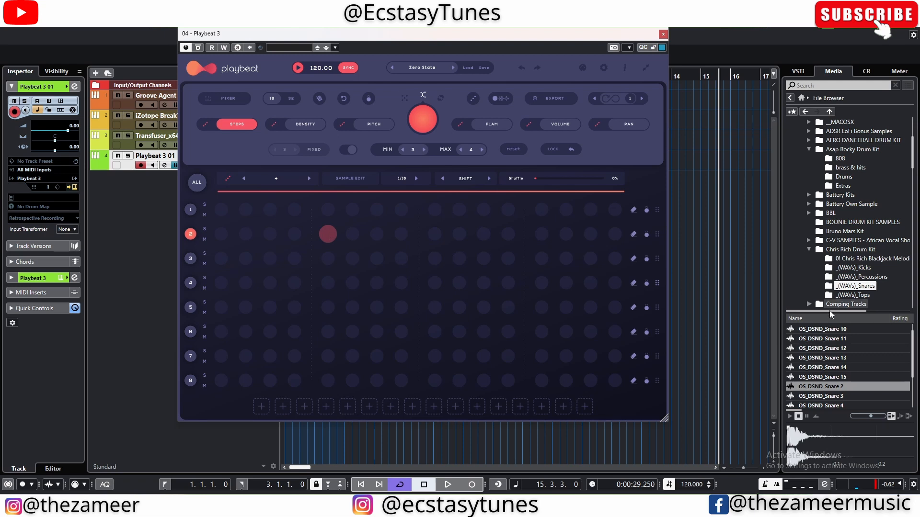
left_click_drag(821, 389, 290, 225)
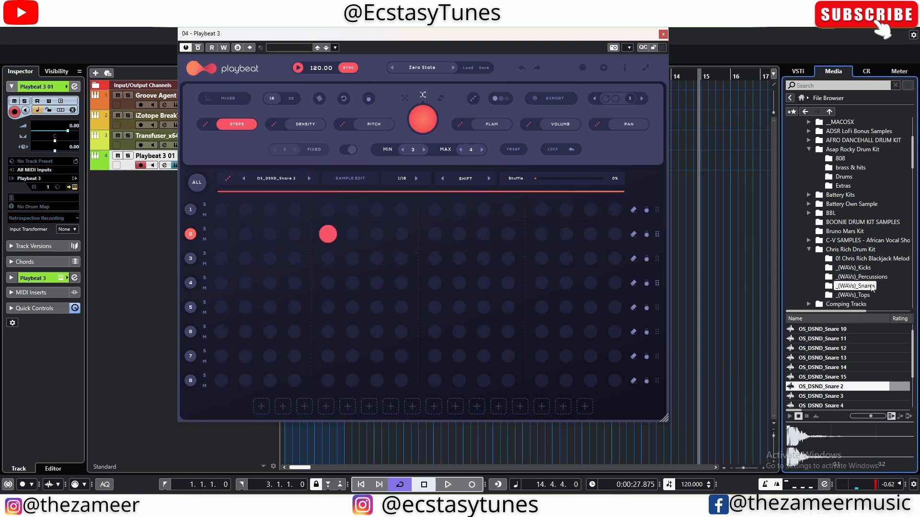
Step: Load OS_DSND_Kick 13 from the _(WAVs)_Kicks folder onto channel 1 with a hit on step 1, and play the pattern
left_click(853, 267)
left_click(836, 339)
left_click(841, 350)
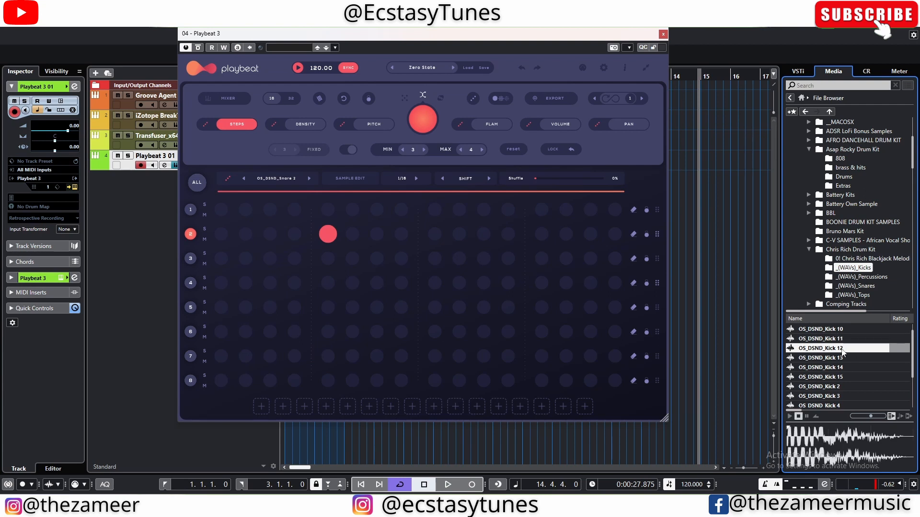
left_click_drag(836, 358, 190, 210)
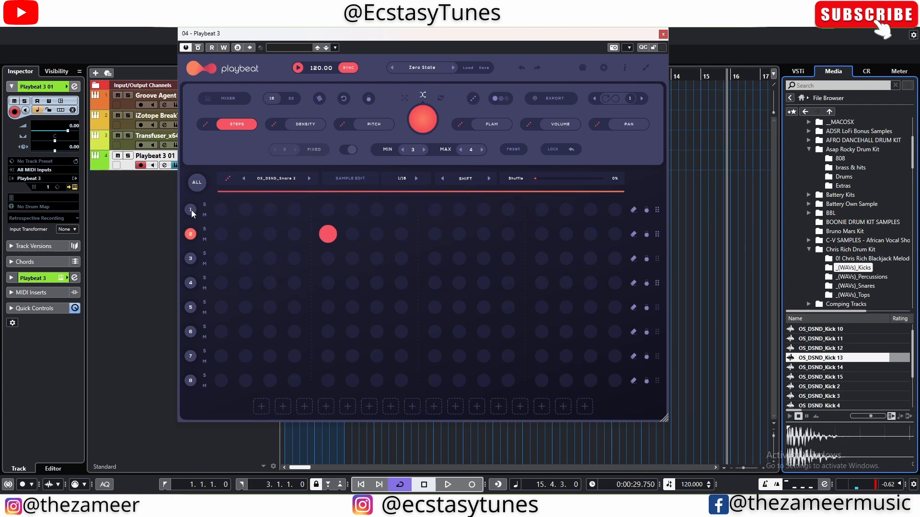
key("space")
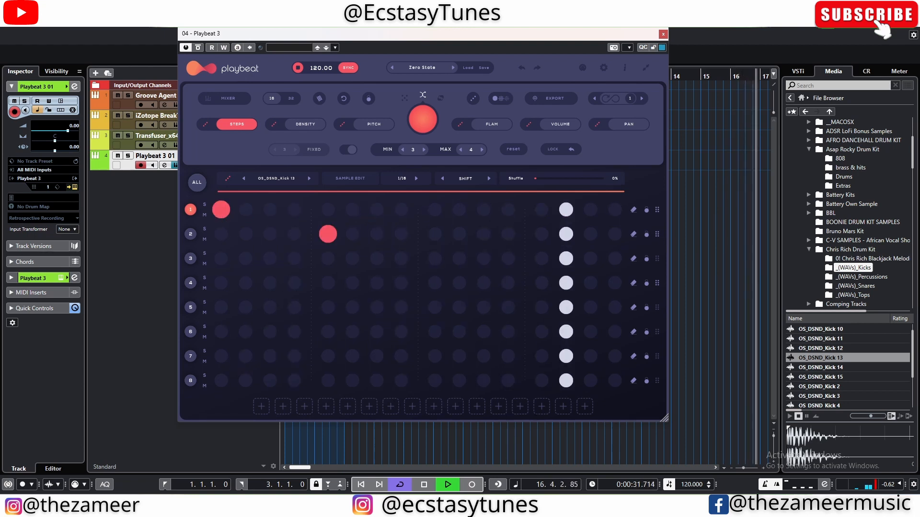
key("space")
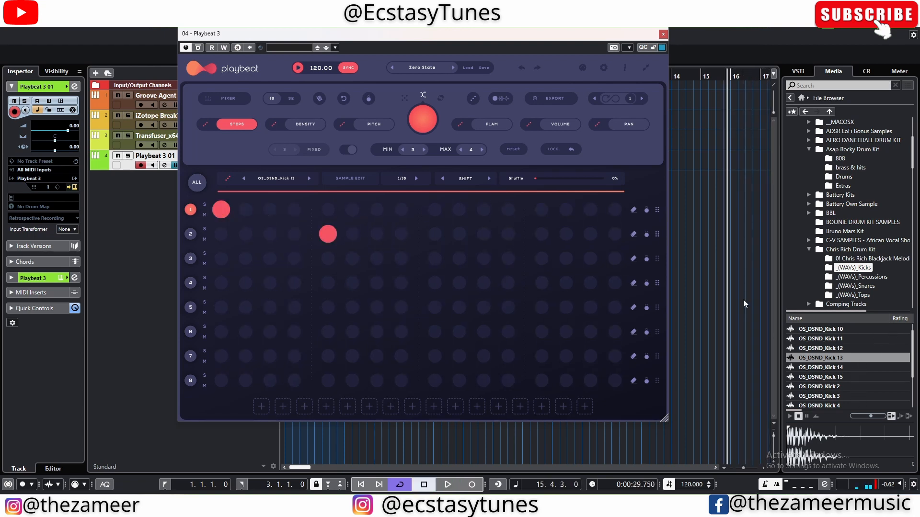
Step: Mute the Groove Agent SE 01 track and play the Playbeat pattern from the project start
key("period")
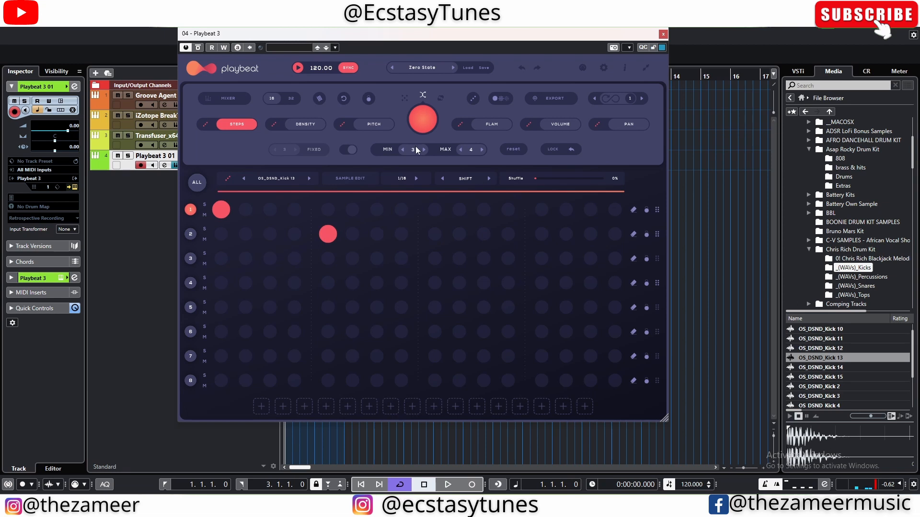
left_click_drag(413, 39, 453, 192)
left_click(118, 95)
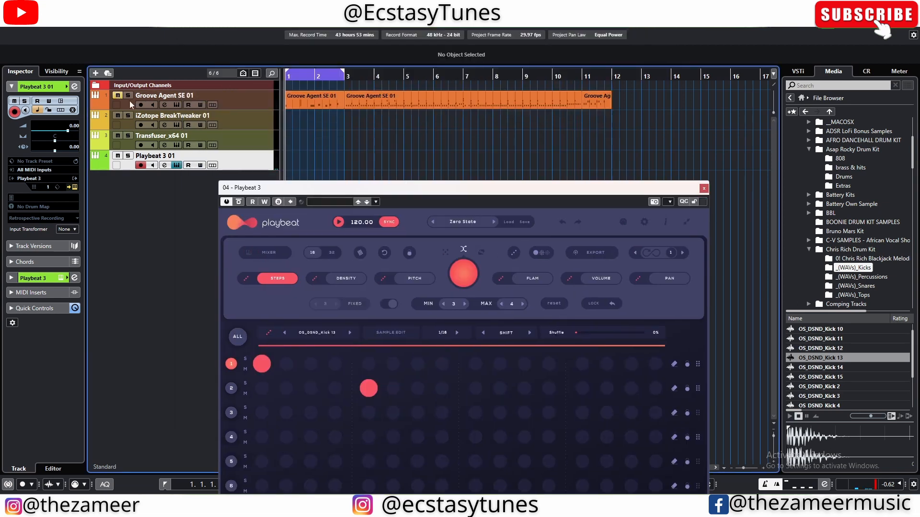
left_click_drag(379, 195, 377, 54)
key("space")
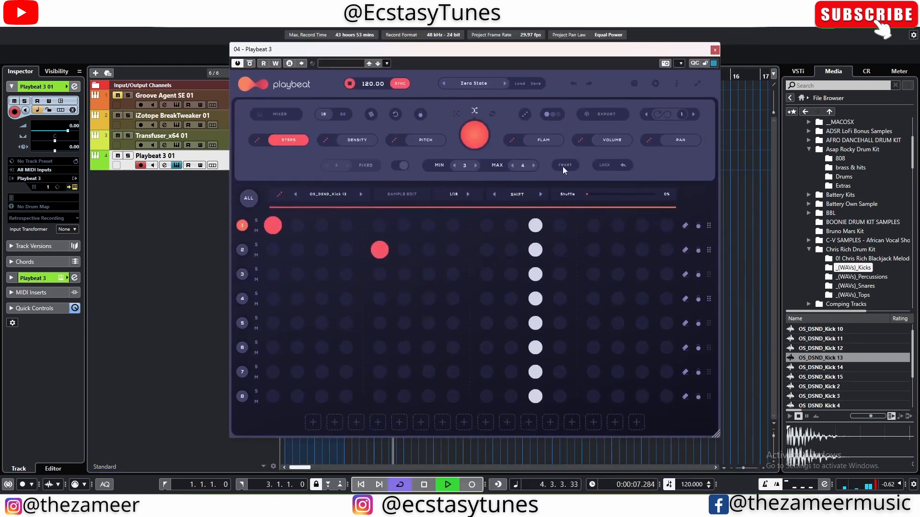
key("space")
Step: Audition samples in the _(WAVs)_Tops folder and load OS_DSND_Top 4 onto Playbeat channel 3
left_click(867, 394)
scroll(869, 379, "down", 2)
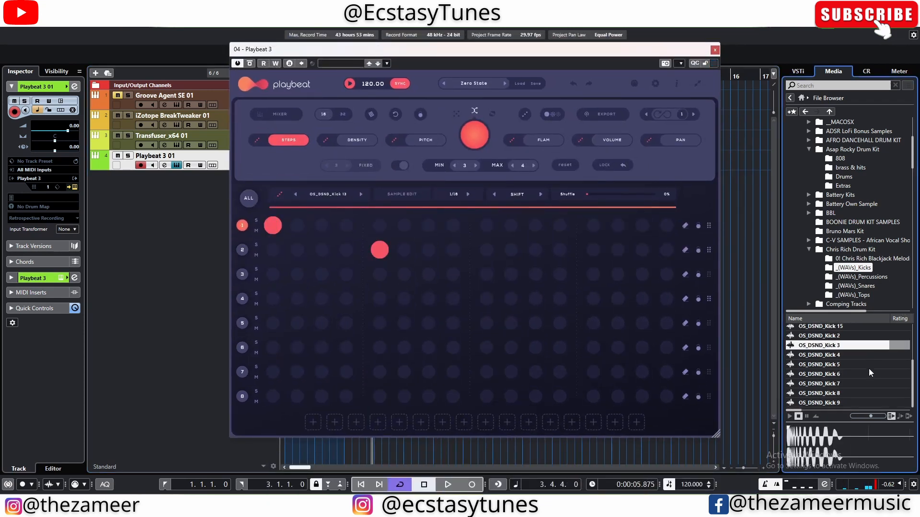
left_click(871, 288)
left_click(865, 295)
left_click(873, 358)
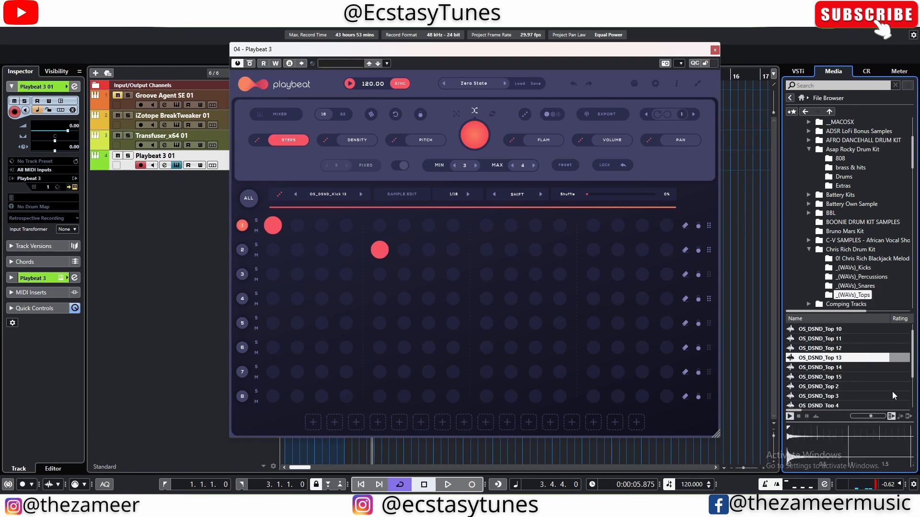
left_click(873, 377)
left_click(868, 406)
scroll(874, 347, "down", 2)
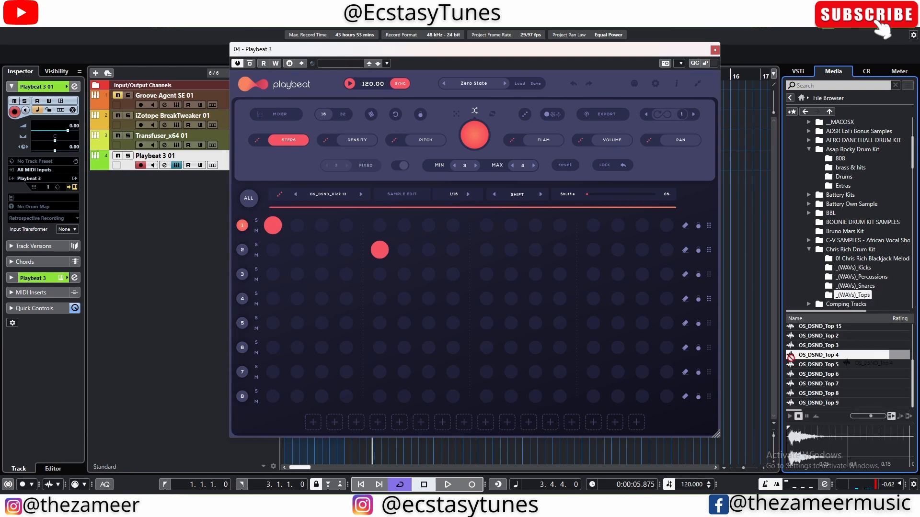
left_click_drag(791, 357, 245, 277)
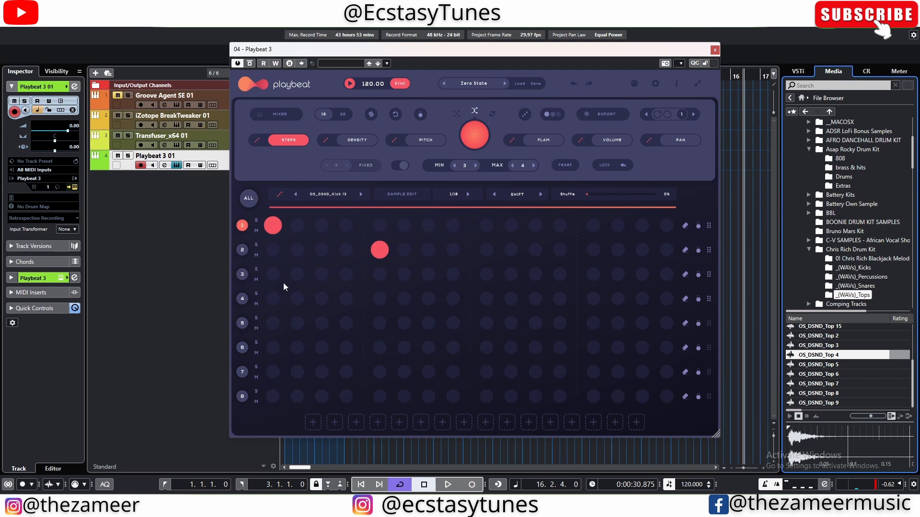
Step: Place channel 3 hits on steps 1, 3, 4, 7, 9, 11, 14 and 16 while the pattern plays
key("space")
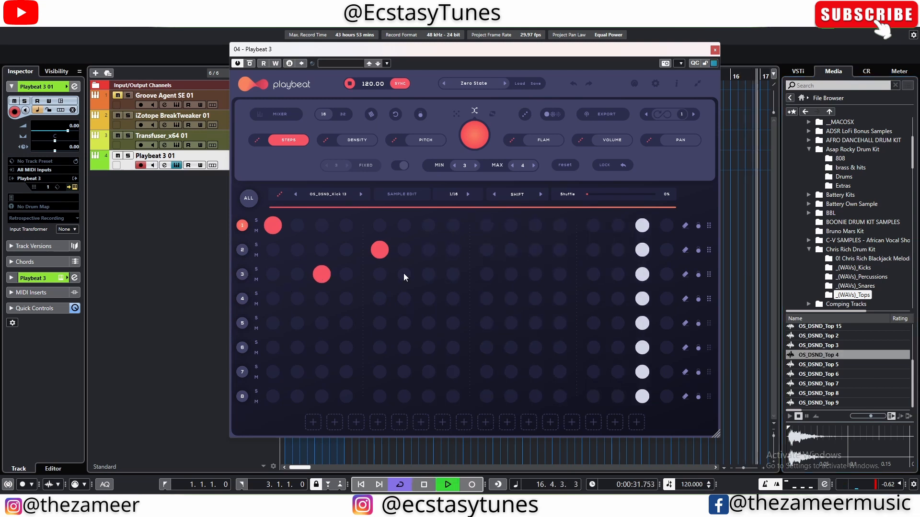
left_click(272, 274)
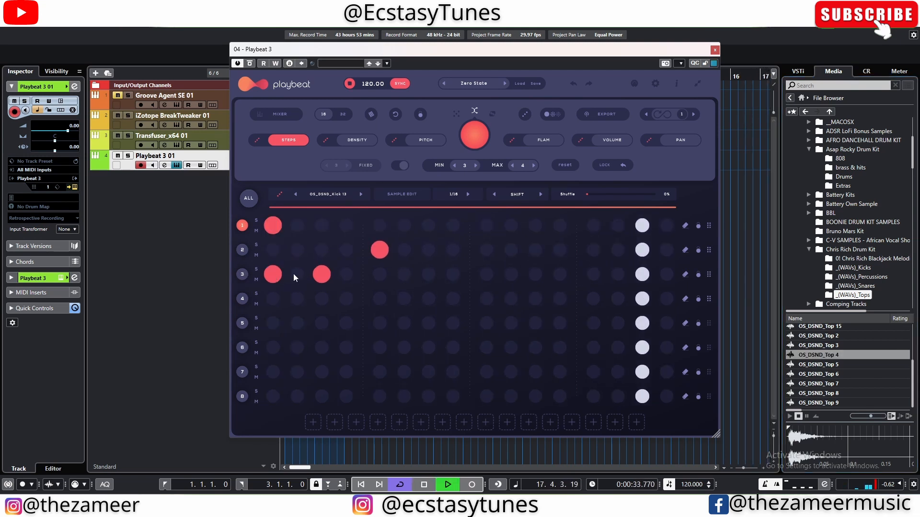
left_click(346, 274)
left_click(429, 274)
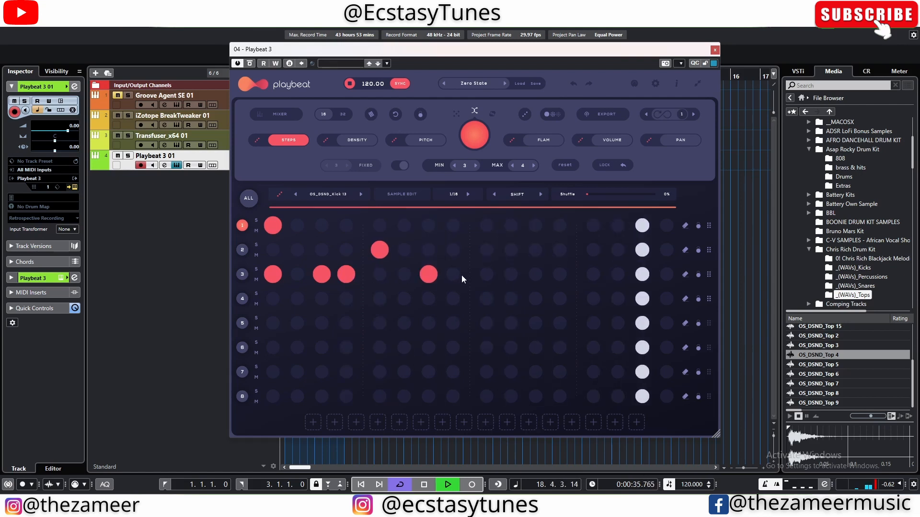
left_click(486, 274)
left_click(535, 274)
left_click(618, 274)
left_click(666, 274)
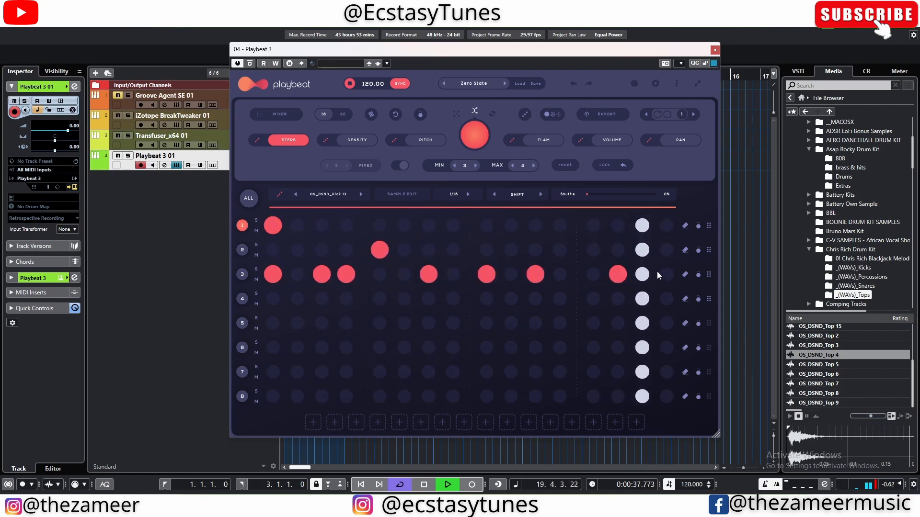
Step: Add a snare hit on step 13 and a kick hit on step 11, then stop playback
left_click(594, 249)
left_click(535, 226)
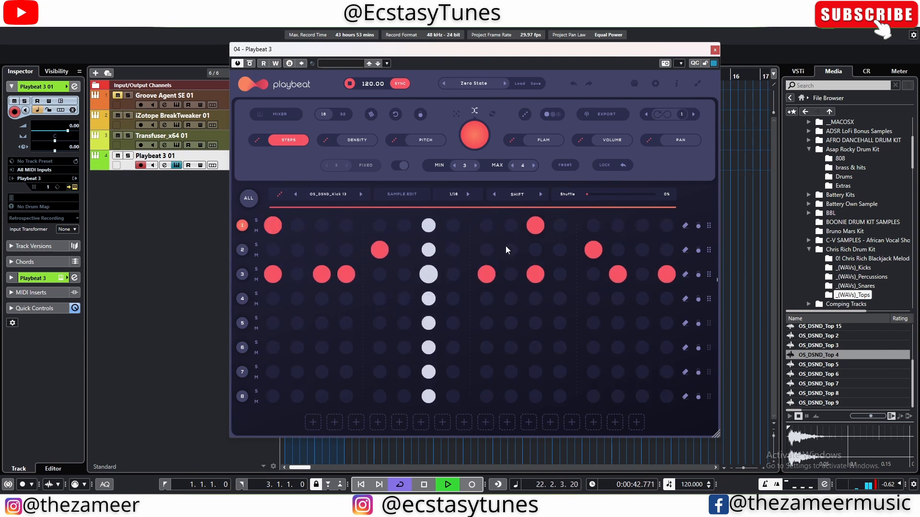
key("space")
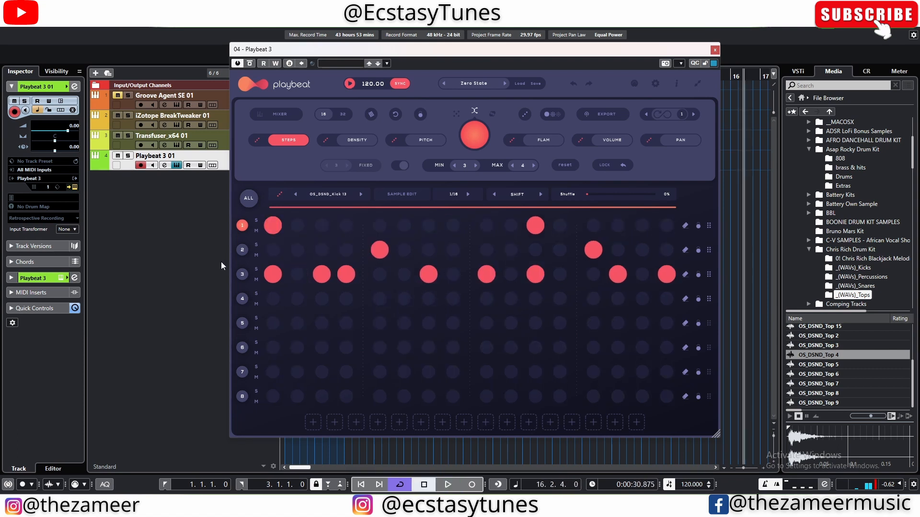
Step: Randomize only the steps of channel 3 and play back the generated variations
left_click(243, 276)
left_click(260, 137)
key("space")
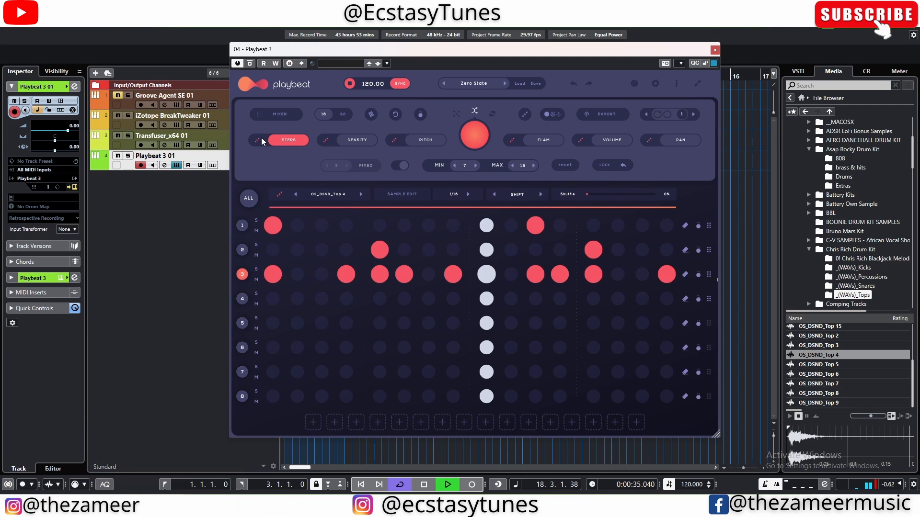
key("space")
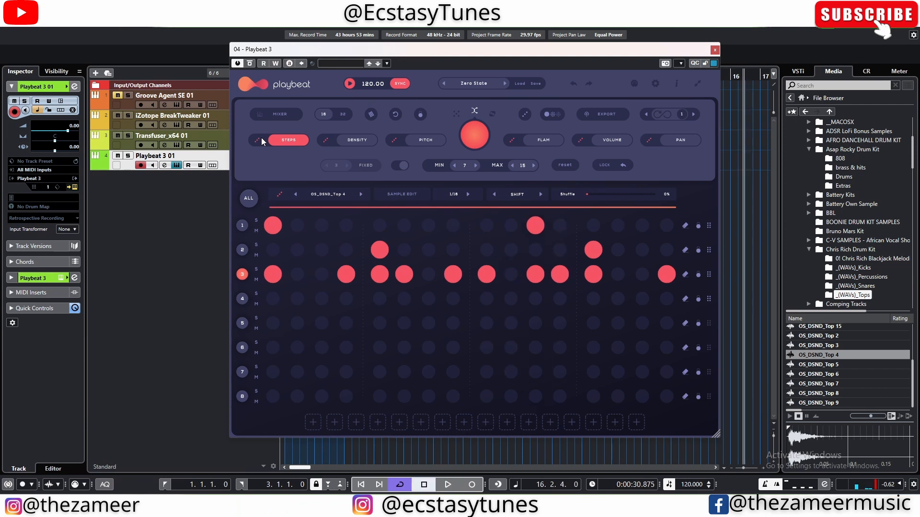
key("space")
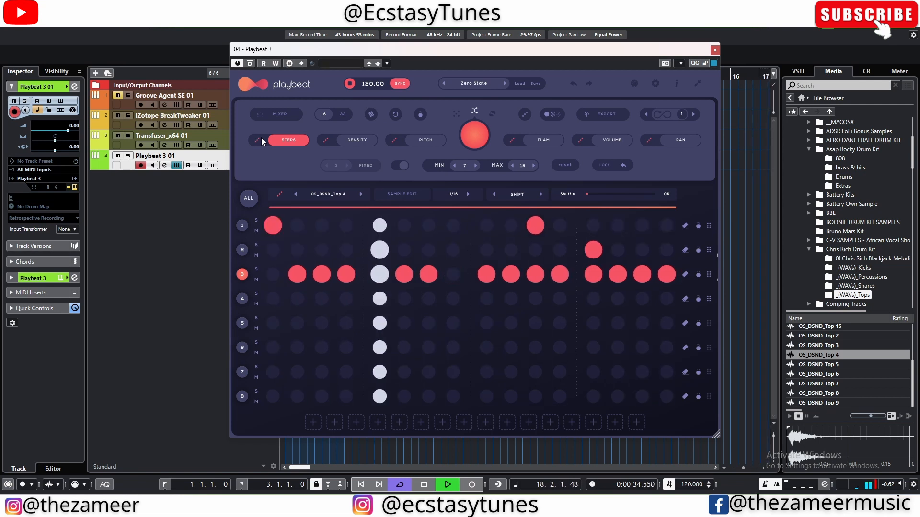
key("space")
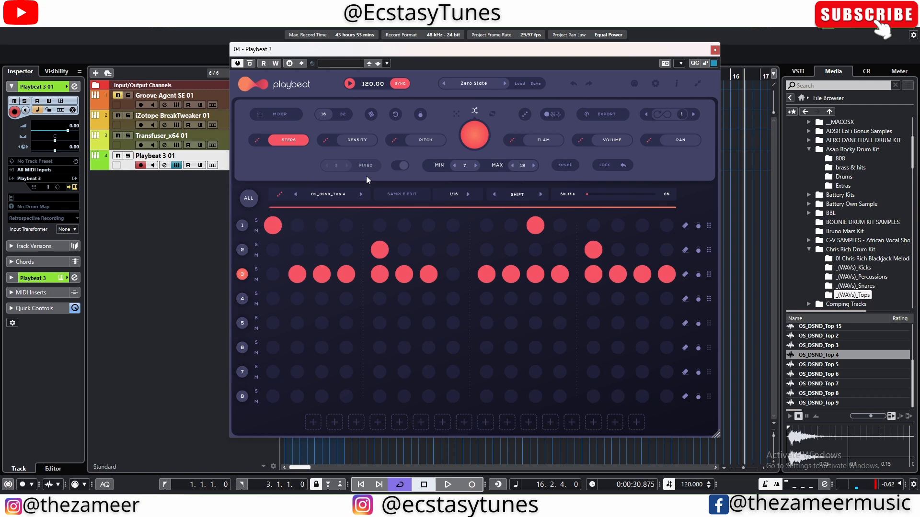
Step: Randomize channel 3's steps again with a maximum of 12 hits and play the result
left_click(257, 142)
key("space")
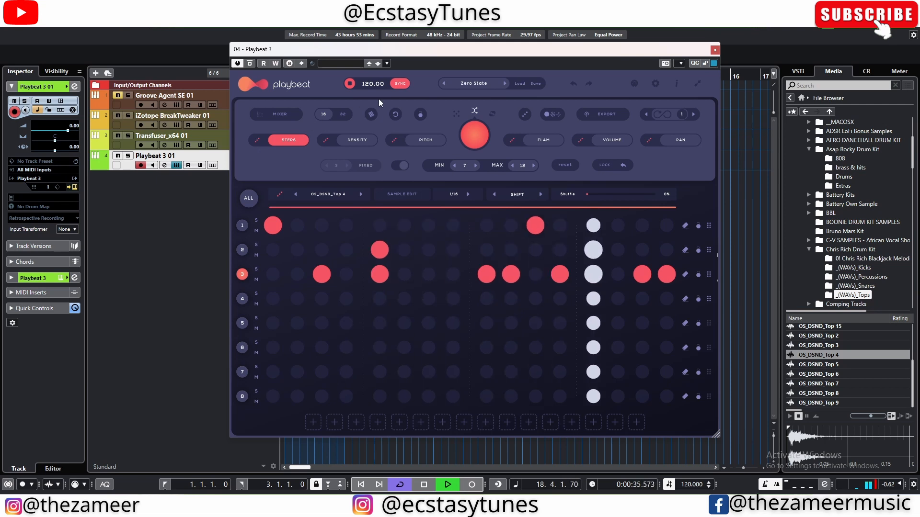
key("space")
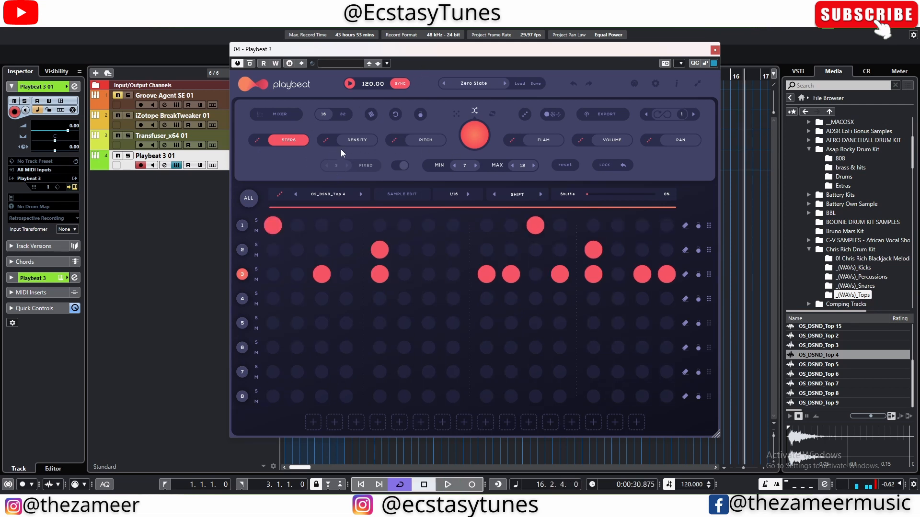
Step: Show the density values of the pattern and set channel 3's step 5 to a density of 8
left_click(358, 140)
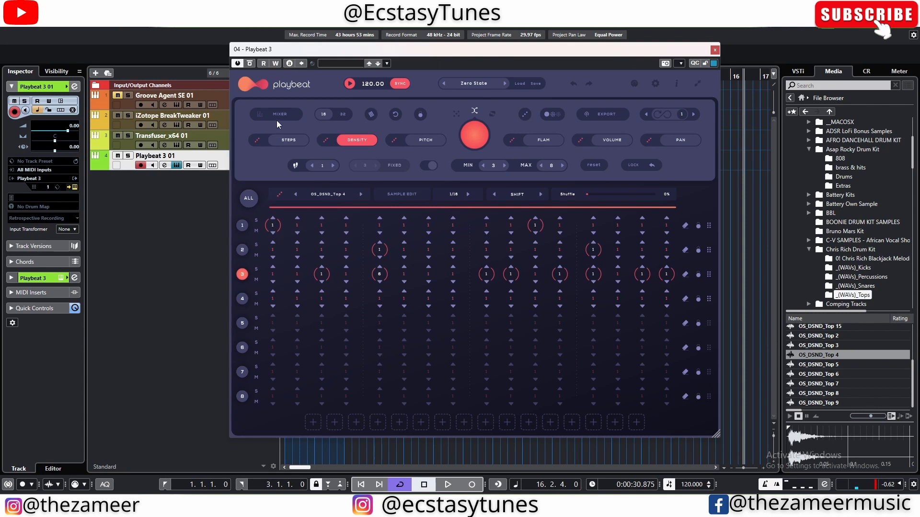
Step: Show the pattern's steps during playback, switch back to the density values and stop
left_click(294, 143)
key("space")
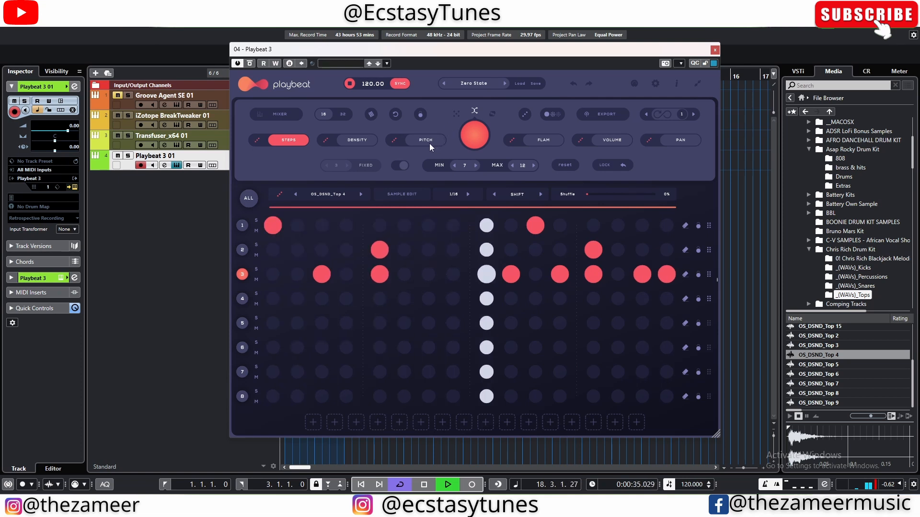
left_click(363, 142)
key("space")
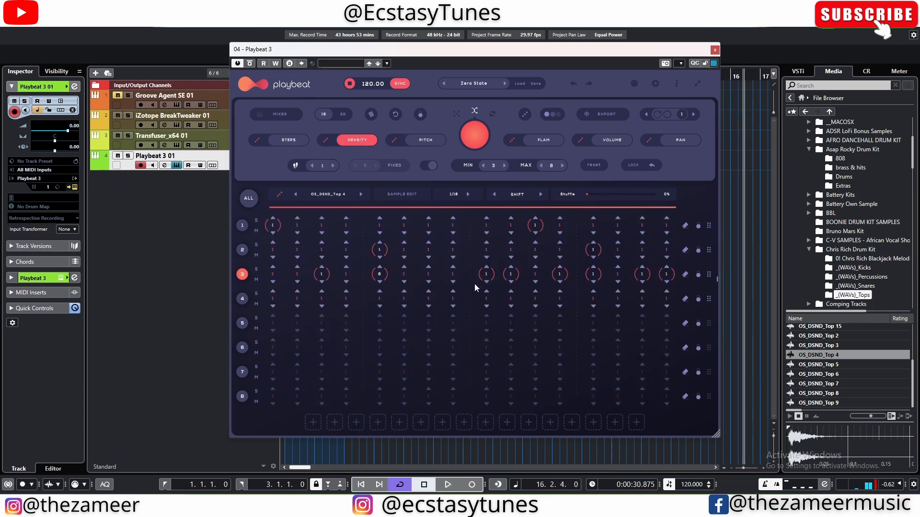
Step: Play the pattern and set channel 3's step 10 to a density of 3
key("space")
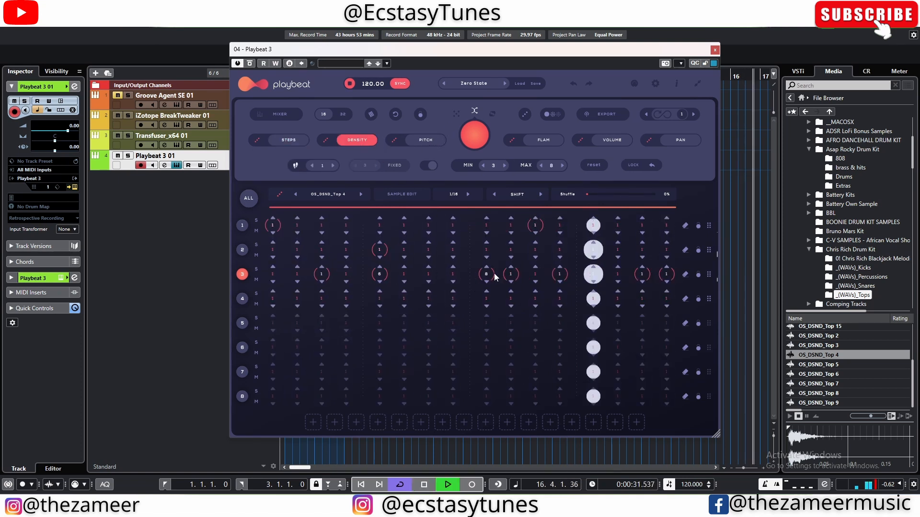
left_click_drag(493, 273, 488, 284)
left_click(511, 267)
left_click(512, 267)
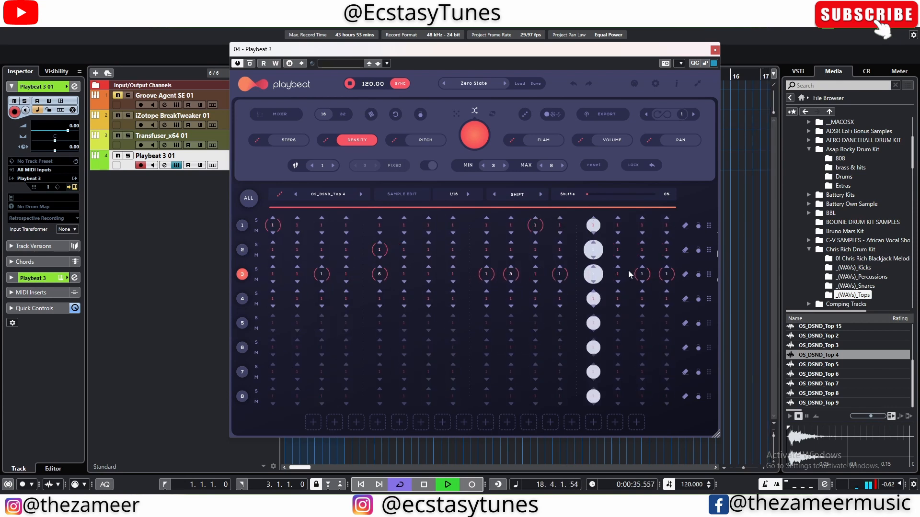
key("space")
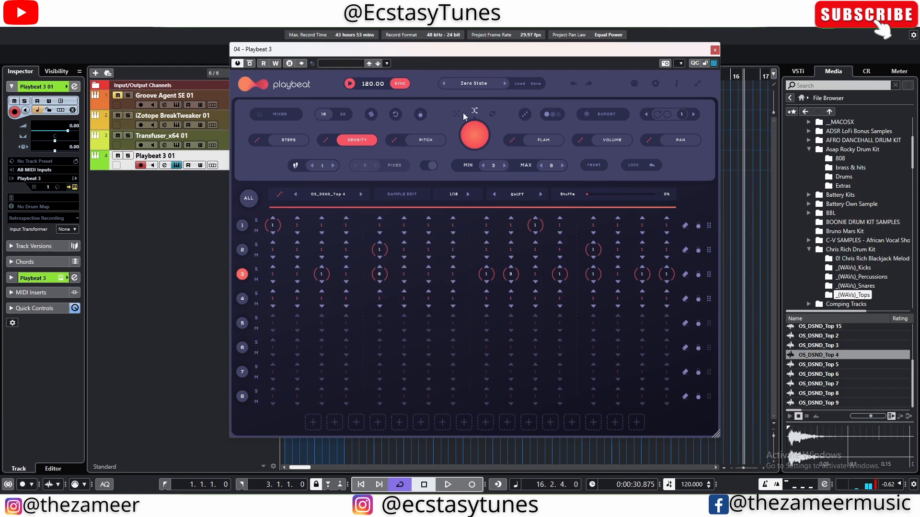
Step: Show the pitch values, set channel 3's step 3 to G#2 and step 10 to D3, and change step 5's pitch during playback
left_click(420, 141)
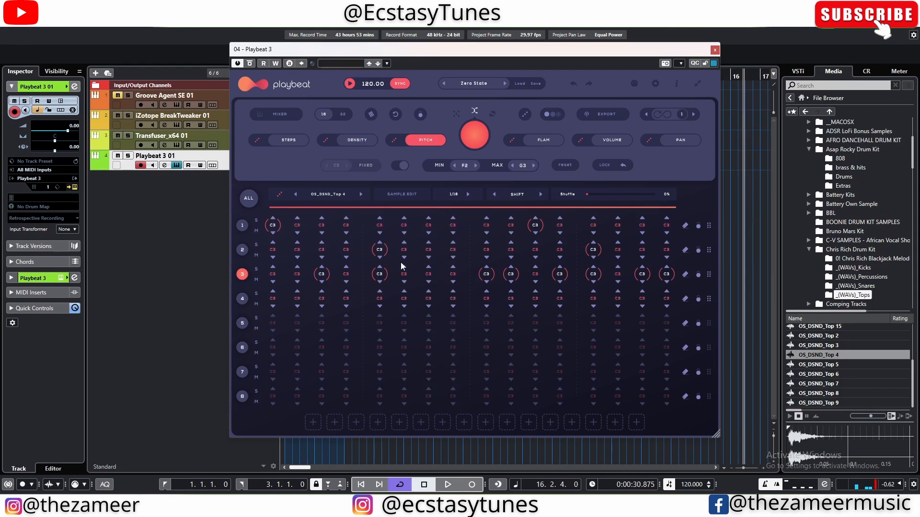
left_click_drag(382, 276, 386, 268)
key("space")
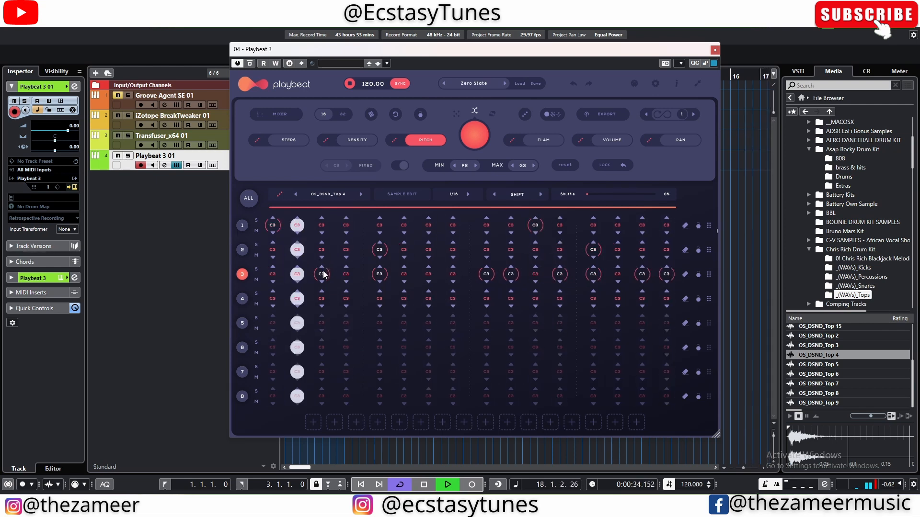
left_click_drag(322, 272, 323, 279)
key("space")
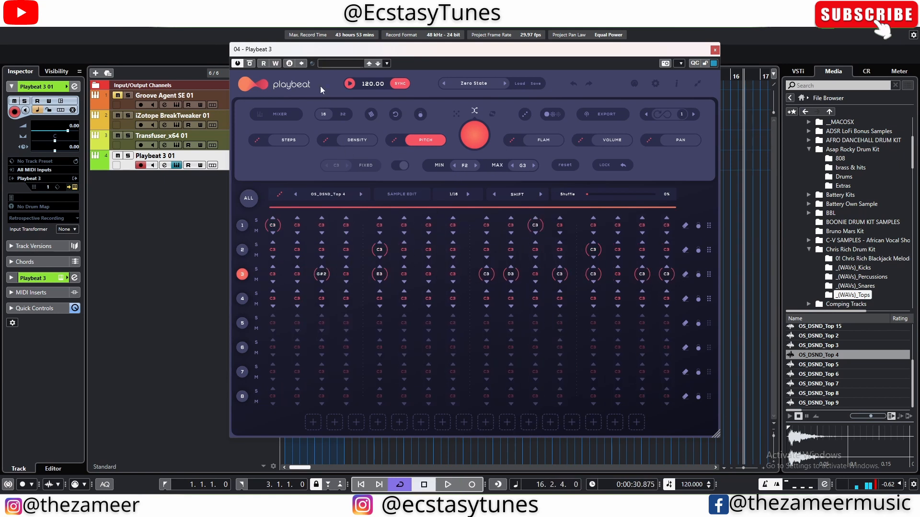
Step: Randomize only the pitches of channel 3 and play back the result
left_click(397, 141)
key("space")
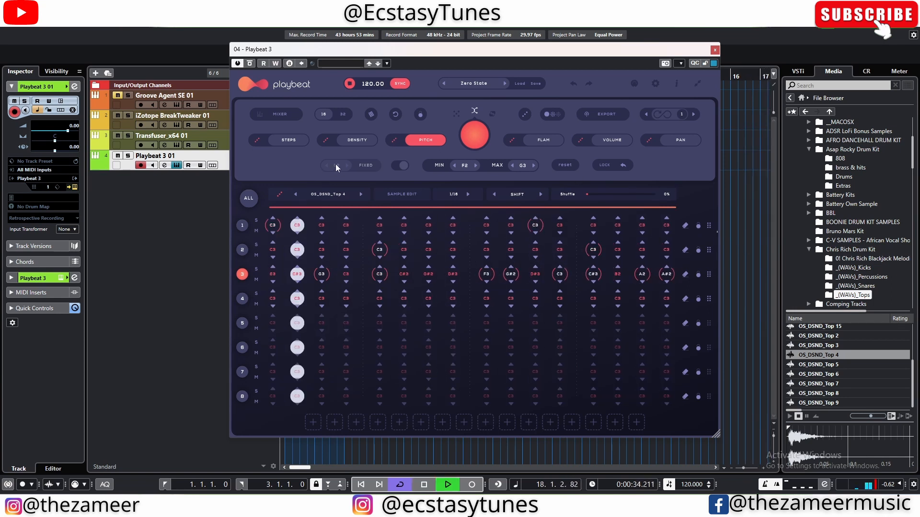
key("space")
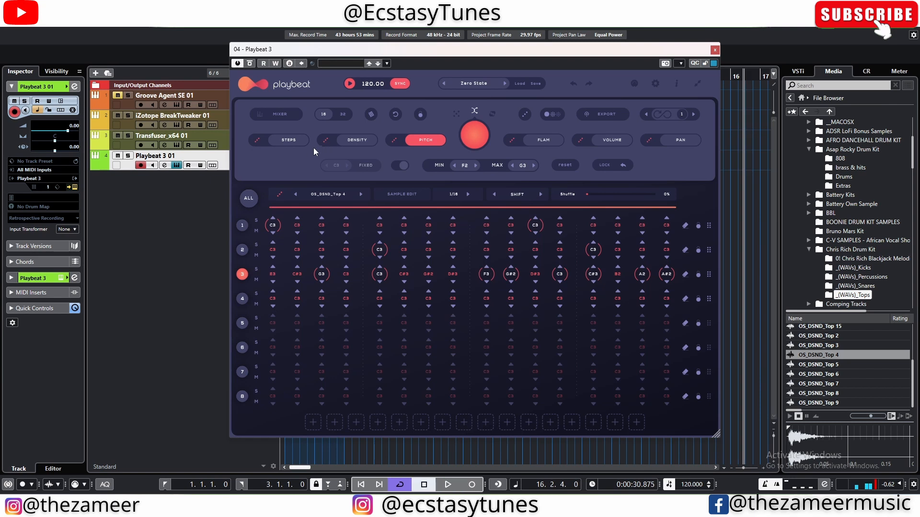
Step: Return to the density values, raise the density of channel 3's step 3 and play the pattern
left_click(355, 140)
key("space")
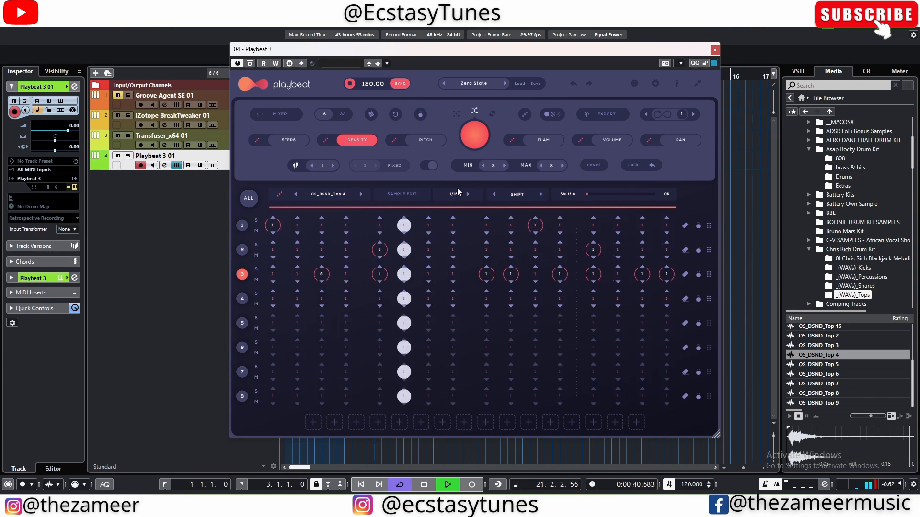
key("space")
Step: Show the flam values, set channel 3's step 5 to a flam of 4 and adjust step 9's flam during playback
left_click(535, 139)
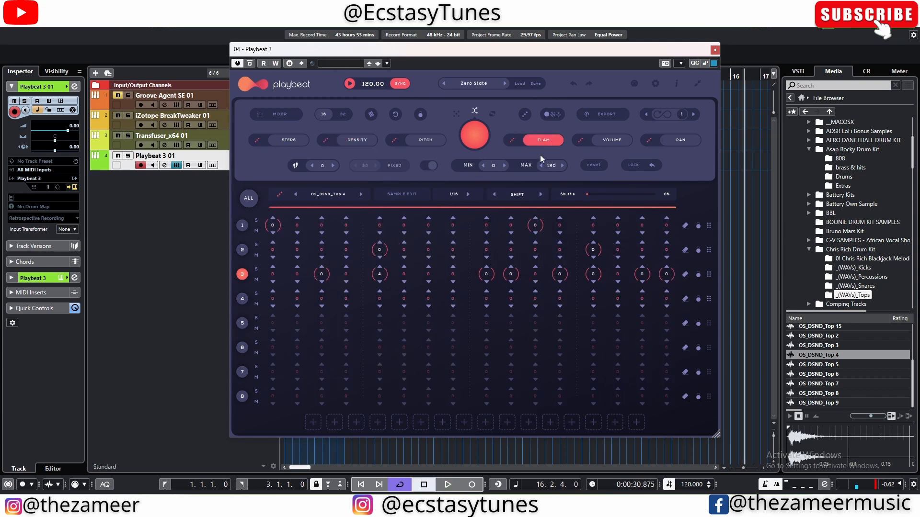
key("space")
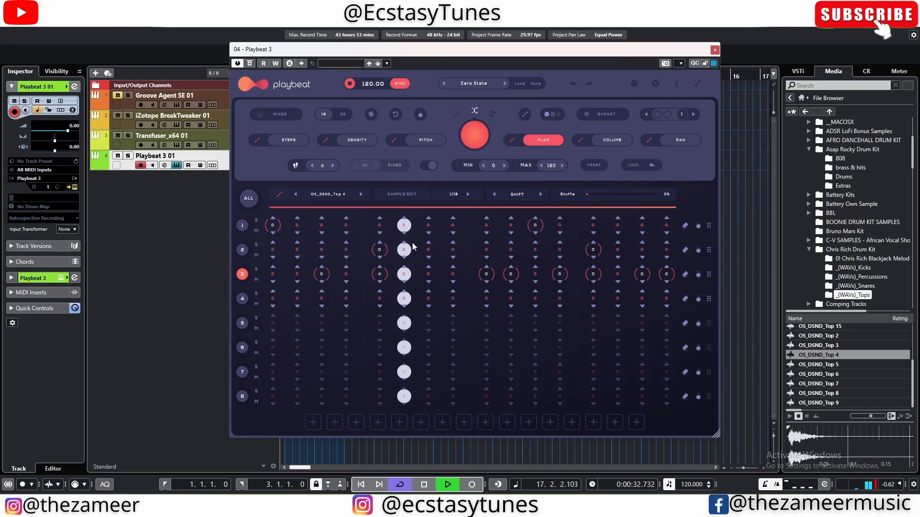
double_click(489, 266)
double_click(489, 266)
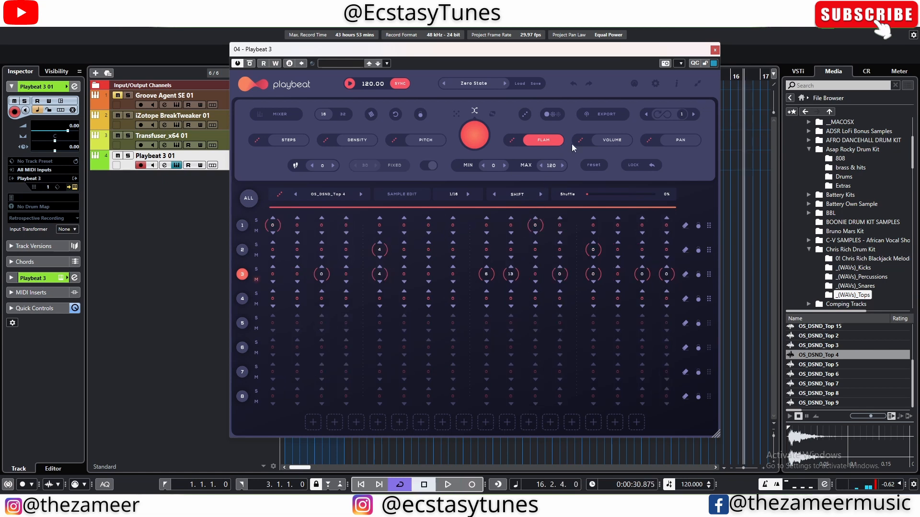
Step: Mute channel 3 and set channel 2's volume to 114 on step 5 and 108 on step 13
left_click(612, 140)
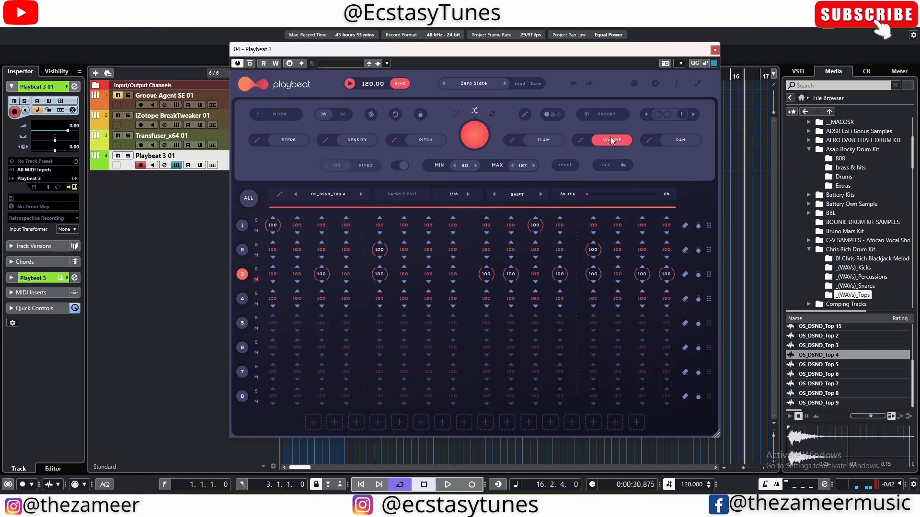
left_click_drag(387, 241, 397, 231)
key("space")
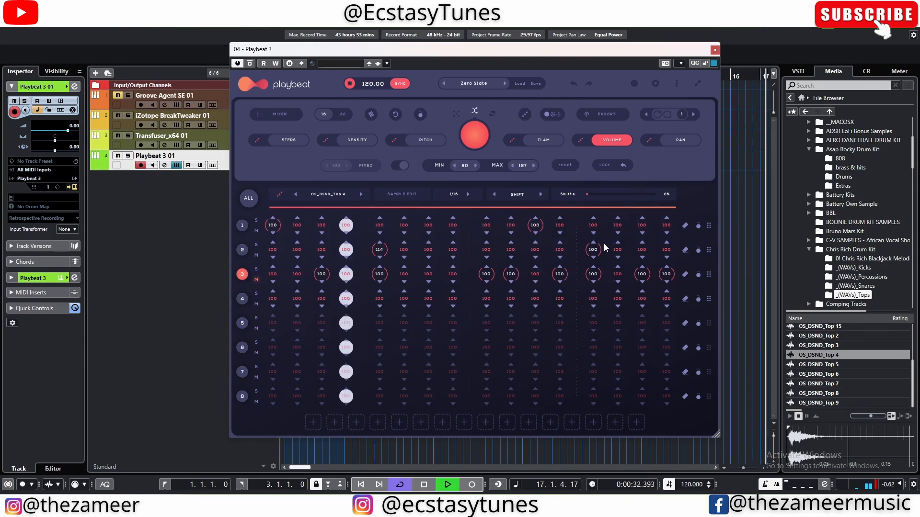
left_click_drag(592, 254, 599, 242)
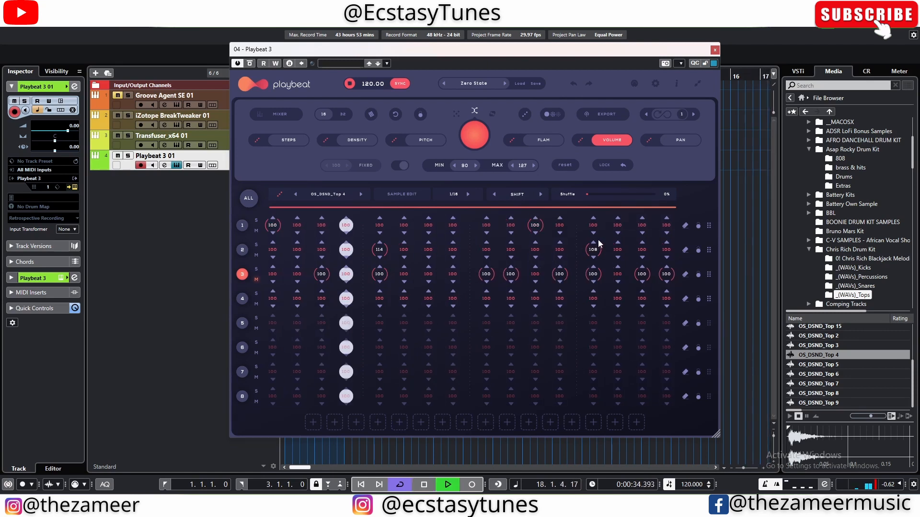
Step: Pan channel 2's step 5 to the left and step 13 to R20, then stop playback
left_click(679, 140)
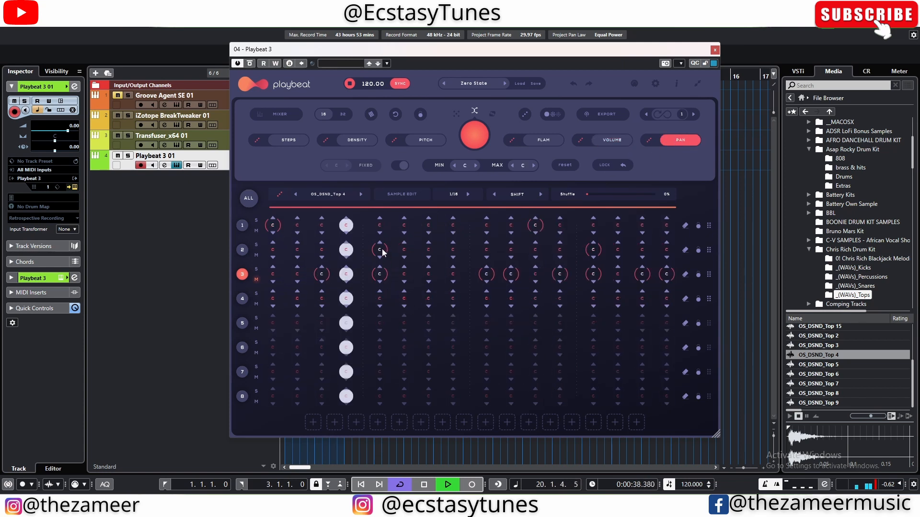
left_click_drag(381, 249, 383, 260)
left_click_drag(593, 250, 595, 235)
key("space")
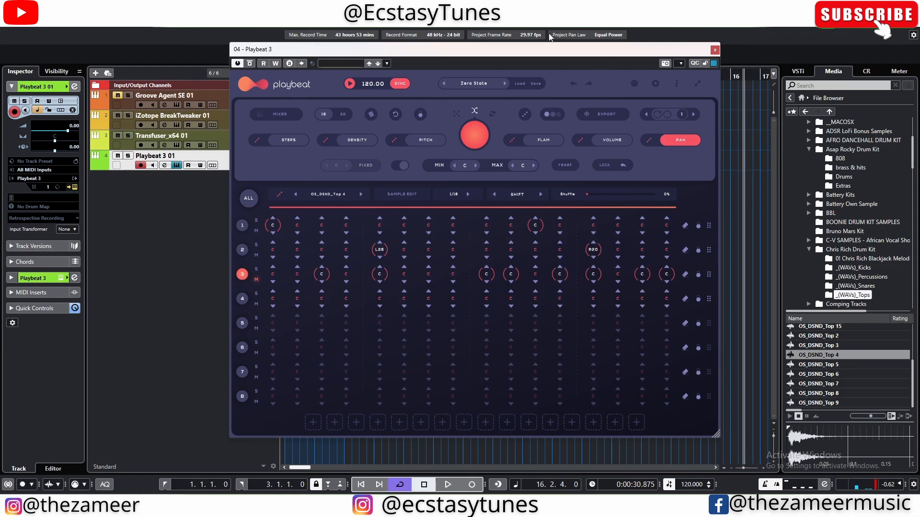
Step: View the WAV and MIDI stem export options for the pattern and close them
left_click_drag(566, 49, 503, 53)
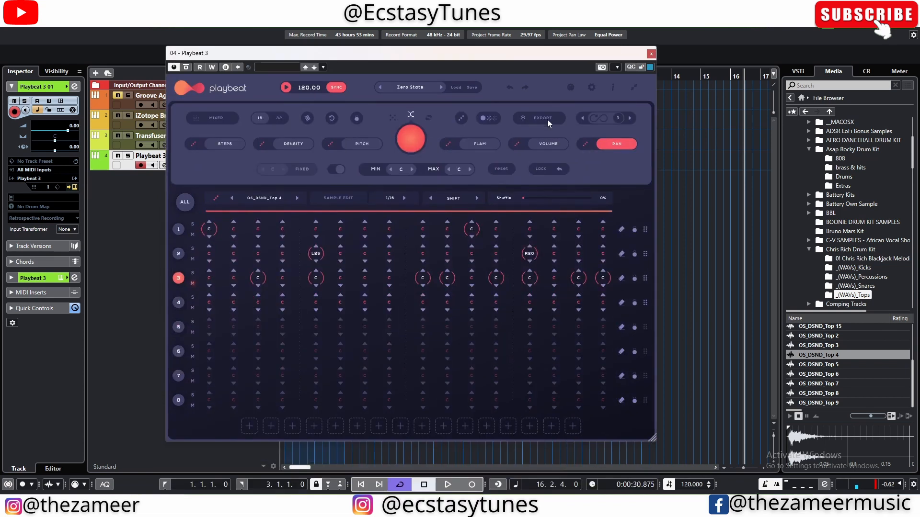
left_click(548, 122)
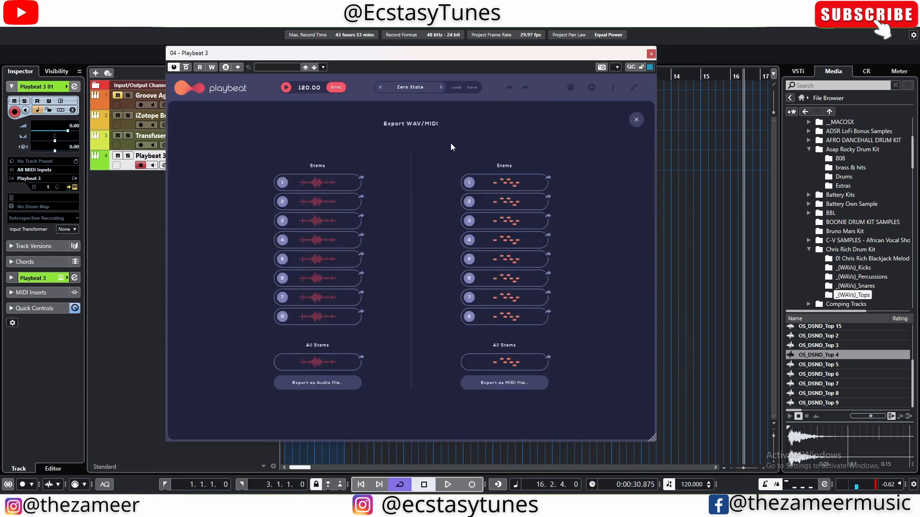
left_click(636, 120)
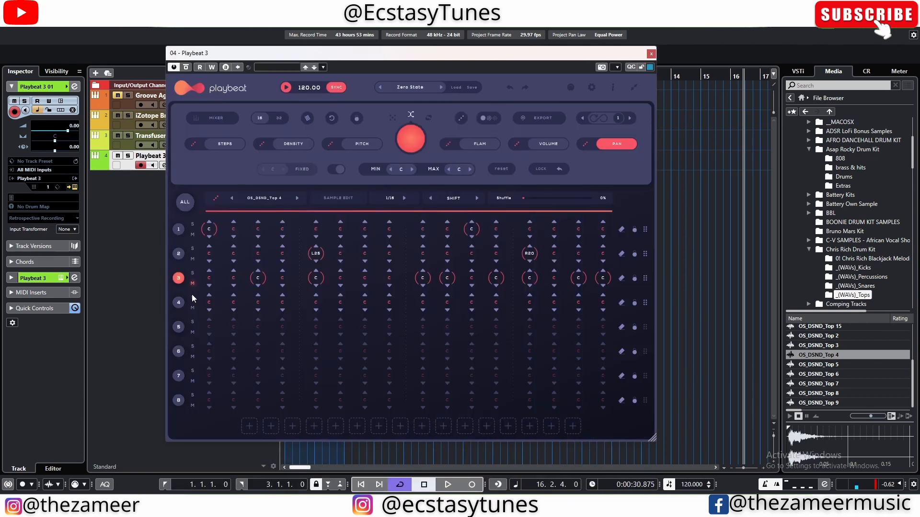
Step: Select all channels, randomize their steps several times and play back the generated patterns
left_click(185, 202)
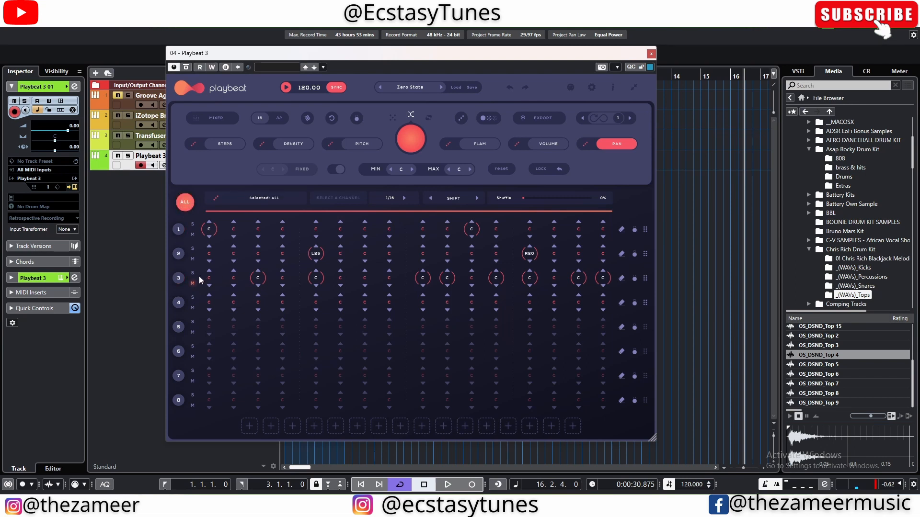
left_click(224, 144)
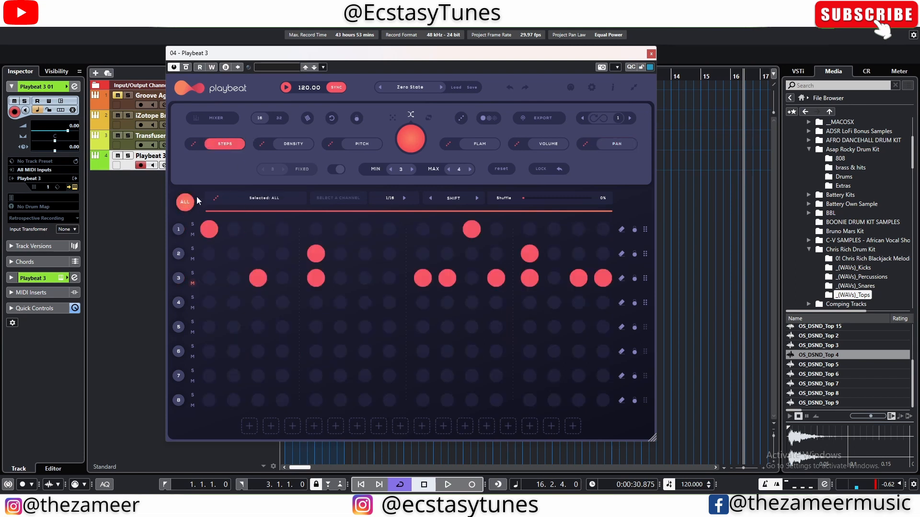
left_click(191, 151)
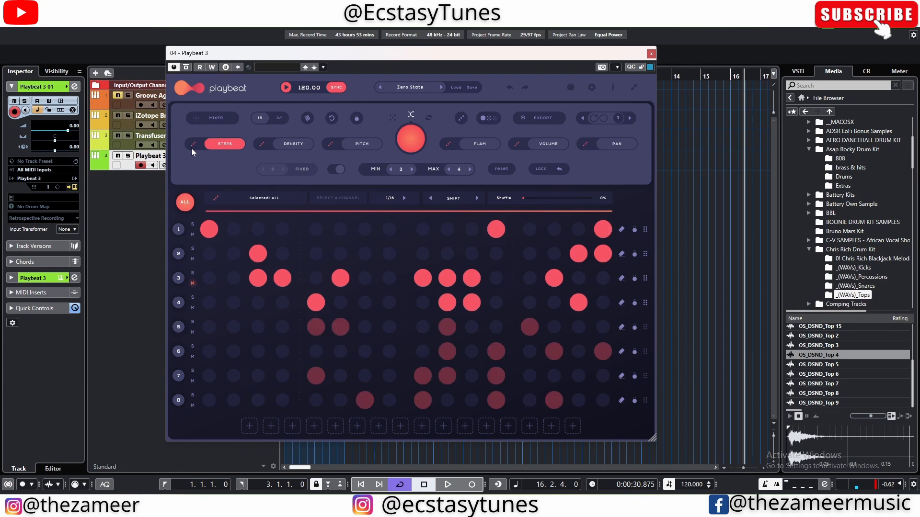
left_click(191, 150)
key("space")
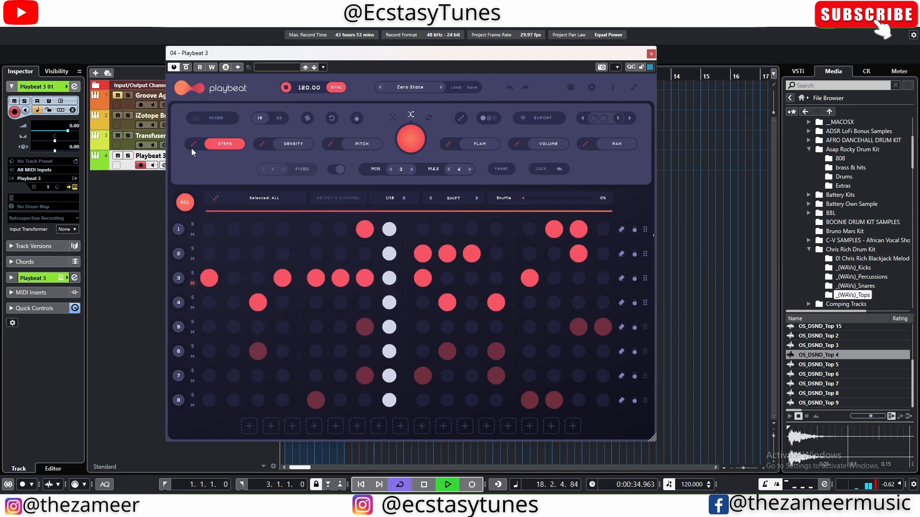
left_click(192, 149)
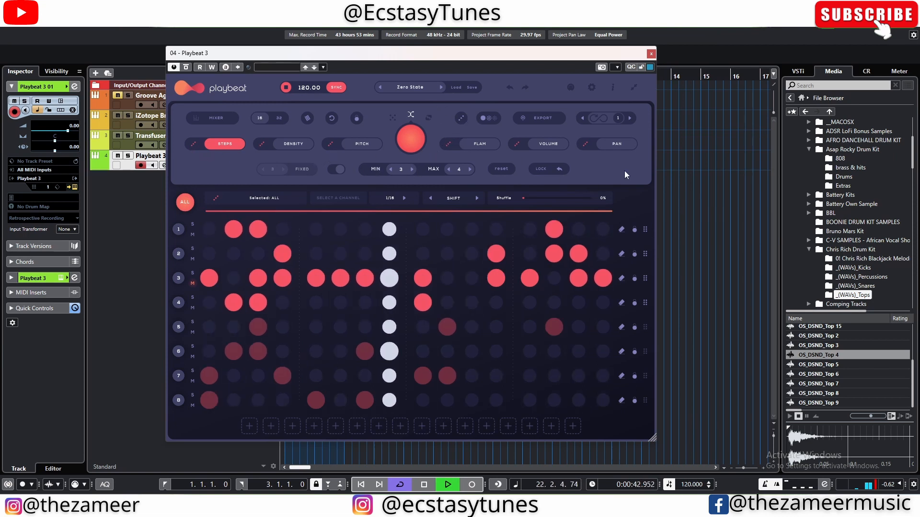
key("space")
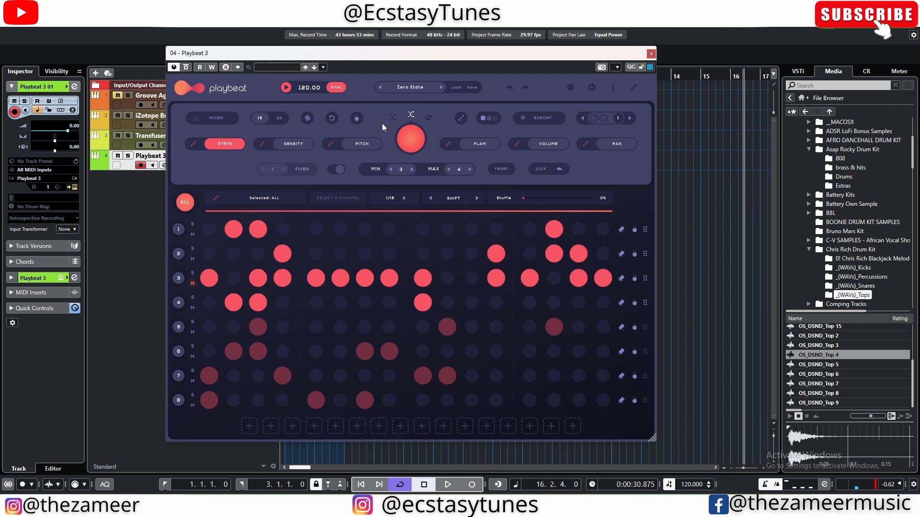
Step: Close Playbeat 3 and add MPC Beats64 from the VST instruments as a new instrument track
left_click(651, 53)
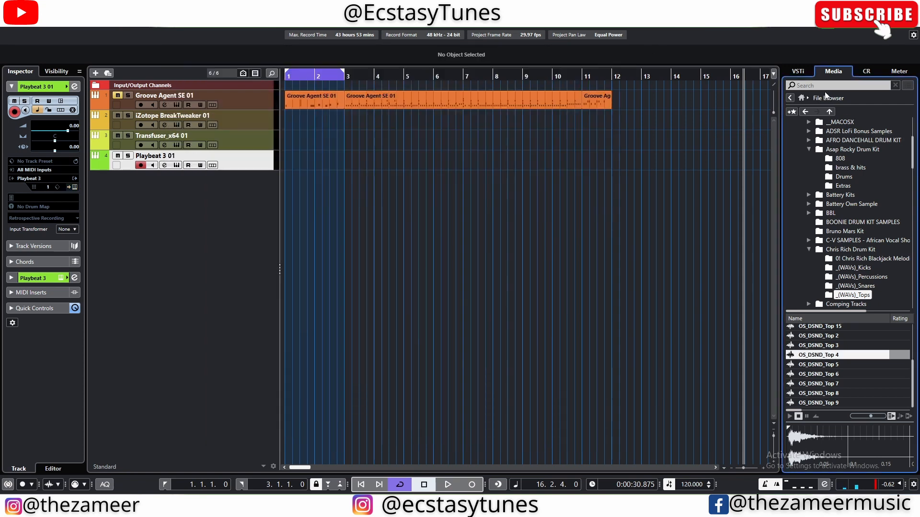
left_click(802, 98)
left_click(819, 141)
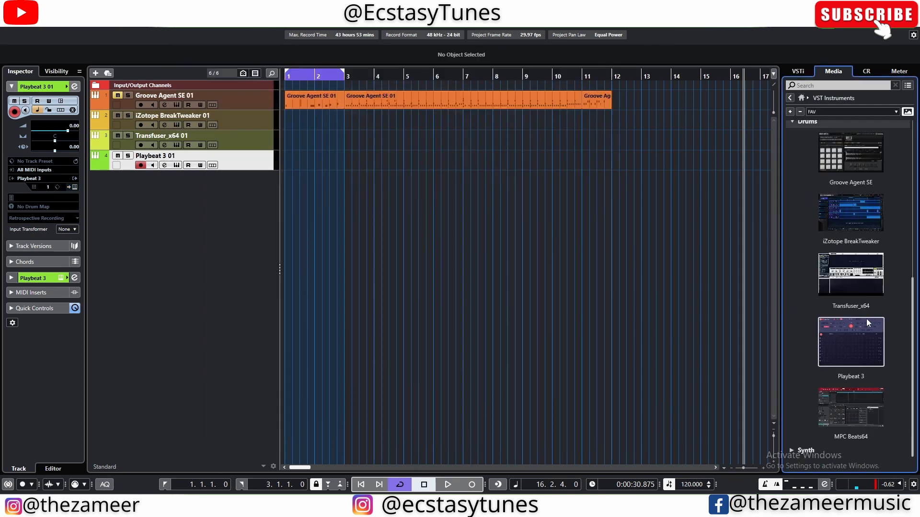
left_click_drag(848, 412, 171, 215)
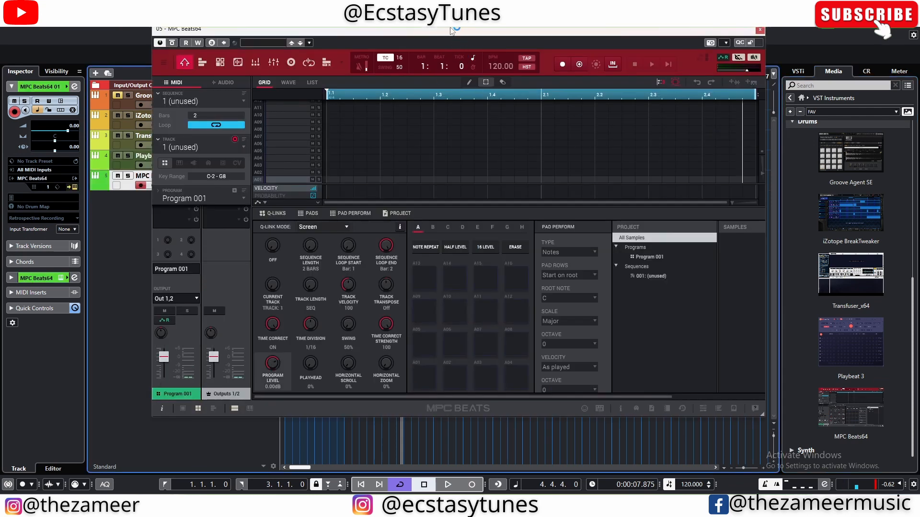
left_click_drag(463, 31, 494, 38)
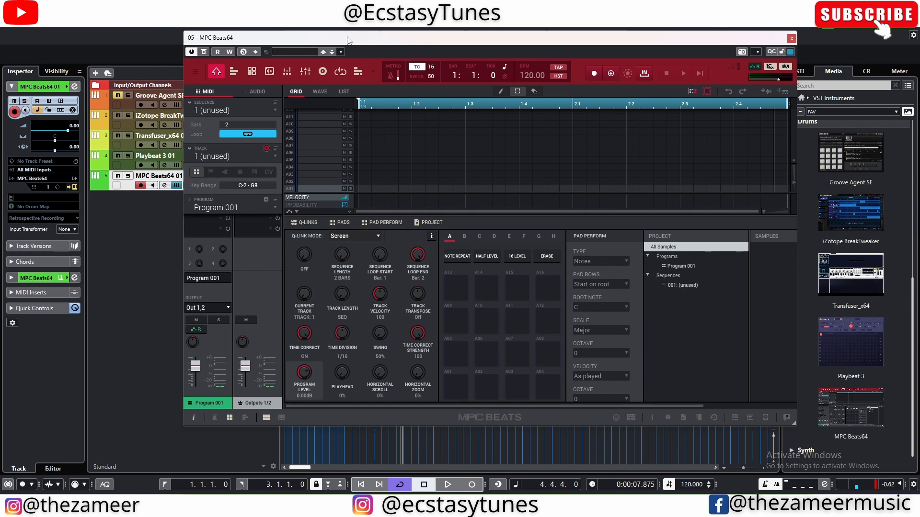
Step: Set Vintage Mode to MPC3000 in the General preferences of MPC Beats and close the plug-in window
left_click(195, 72)
mouse_move(211, 105)
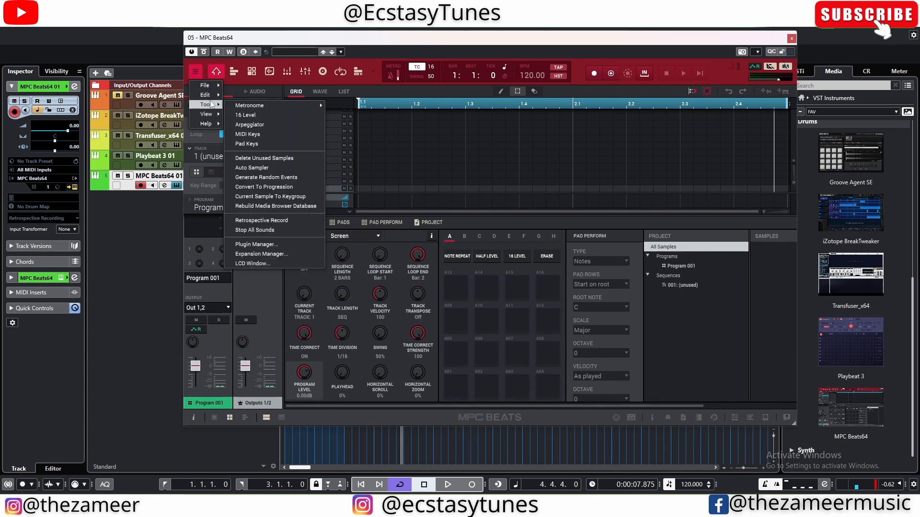
left_click(244, 273)
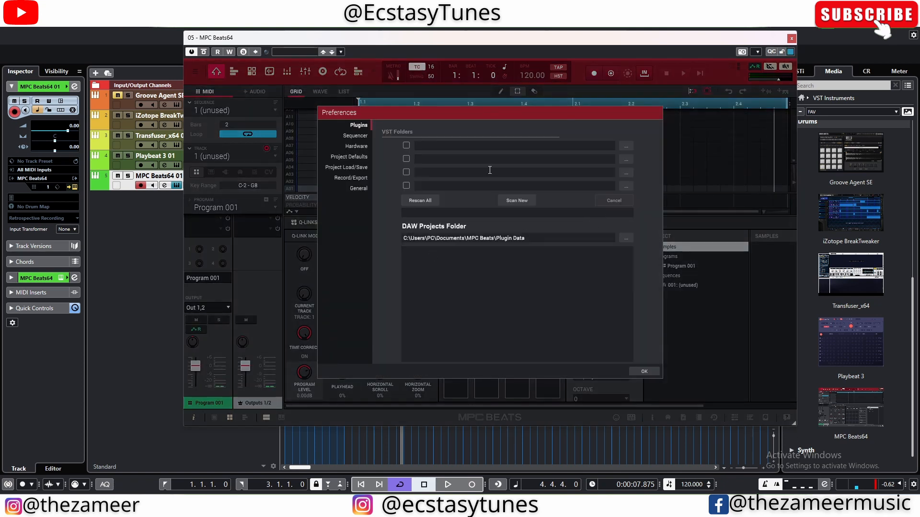
left_click(360, 189)
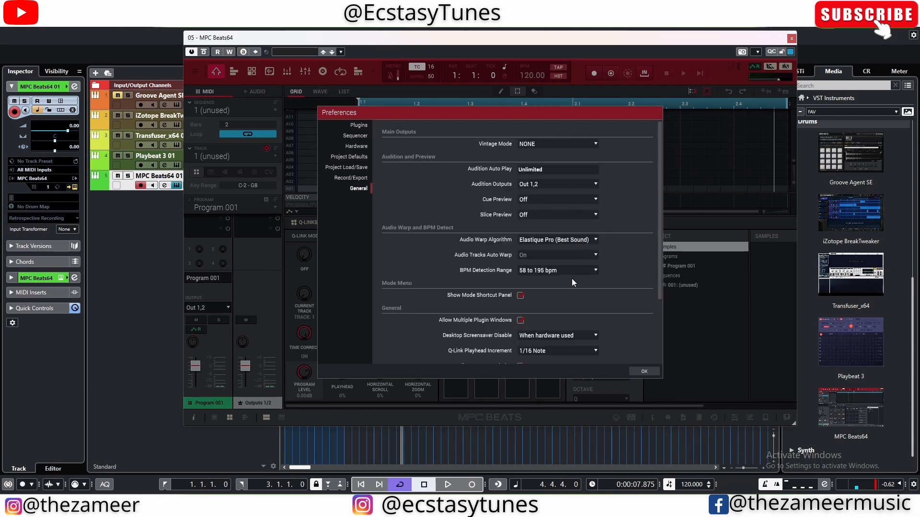
scroll(571, 278, "down", 2)
scroll(571, 278, "up", 2)
left_click(573, 142)
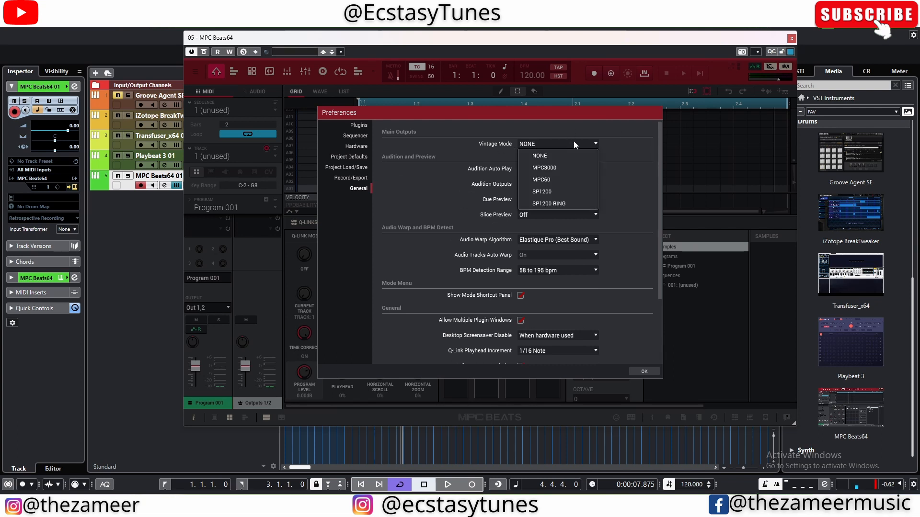
left_click(548, 165)
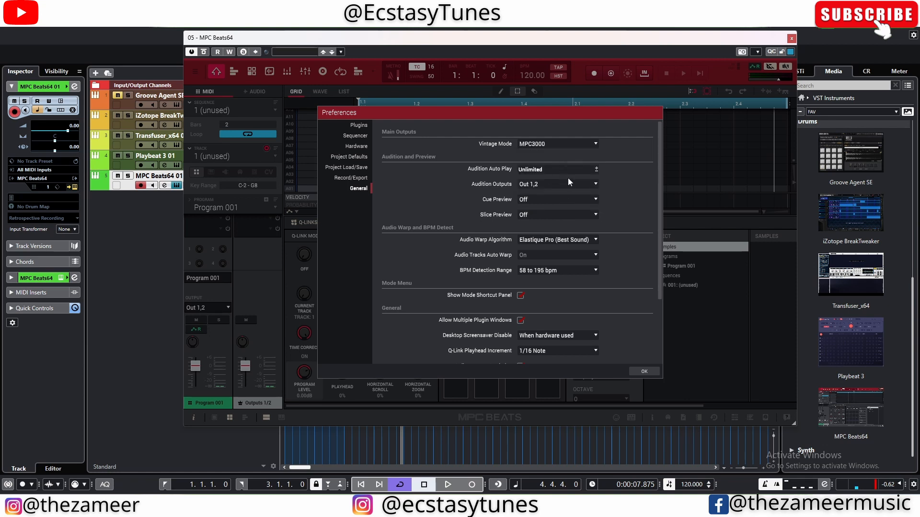
left_click(638, 371)
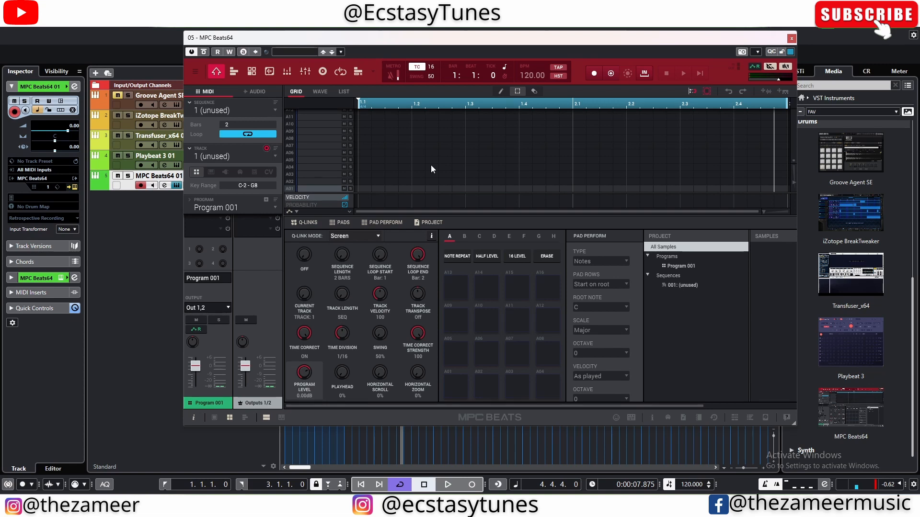
left_click(792, 38)
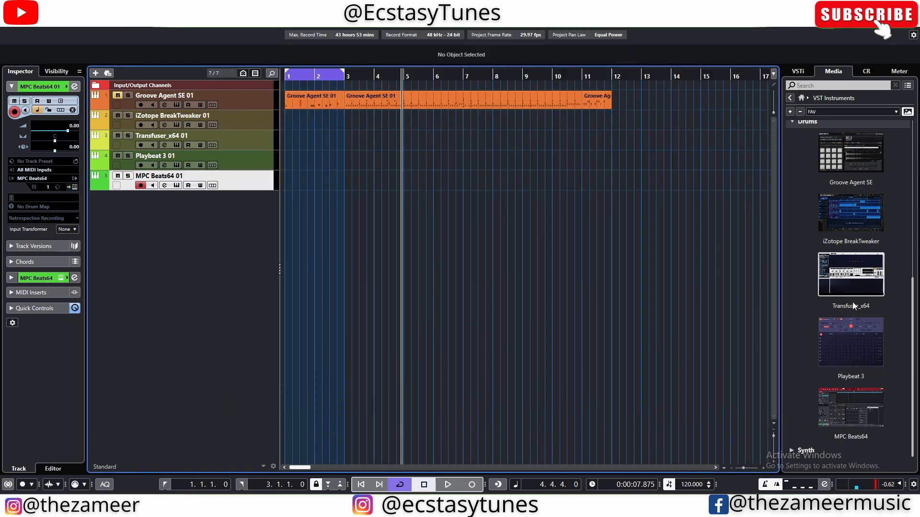
scroll(852, 302, "up", 4)
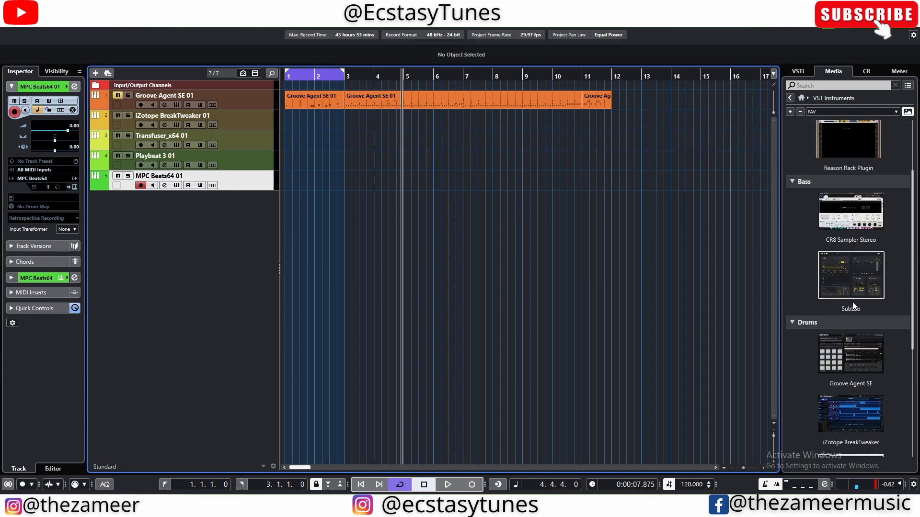
scroll(852, 302, "down", 4)
scroll(852, 304, "up", 4)
scroll(853, 305, "down", 4)
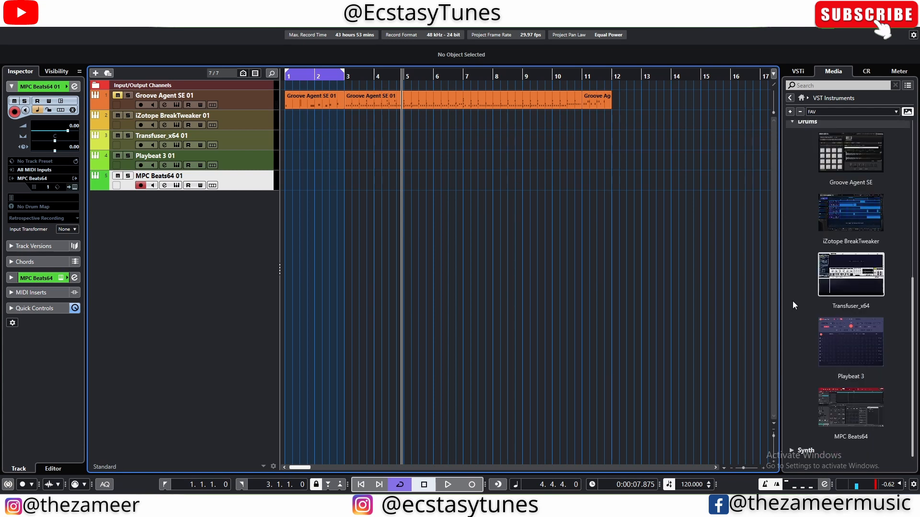